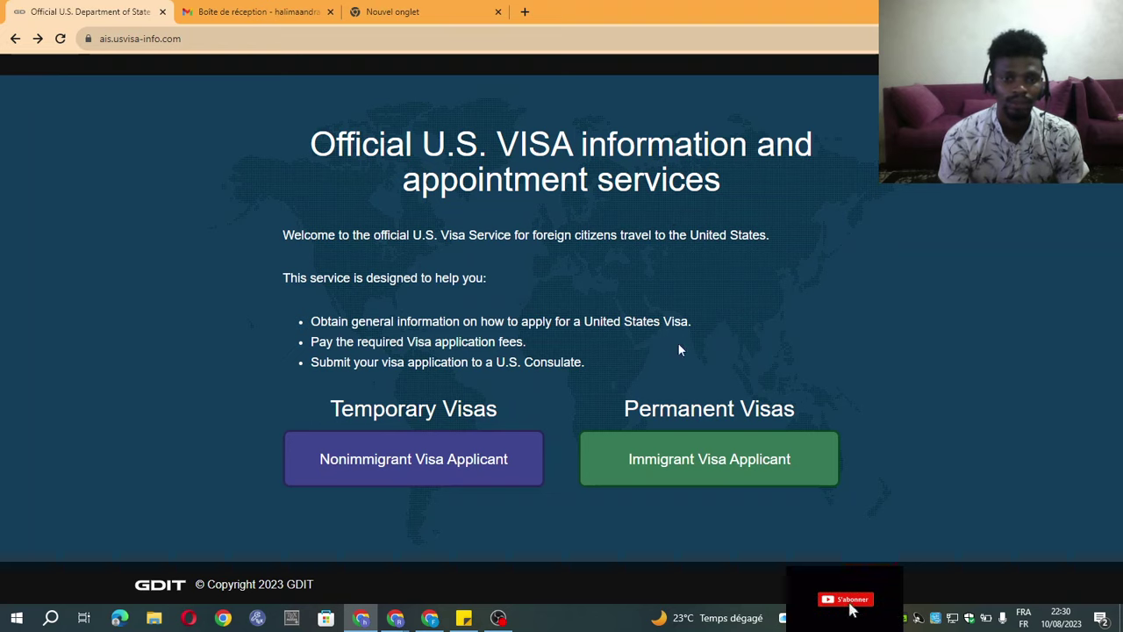
Reload the U.S. visa services home page from the address bar.
{"action": "left_click", "coordinate": [124, 44]}
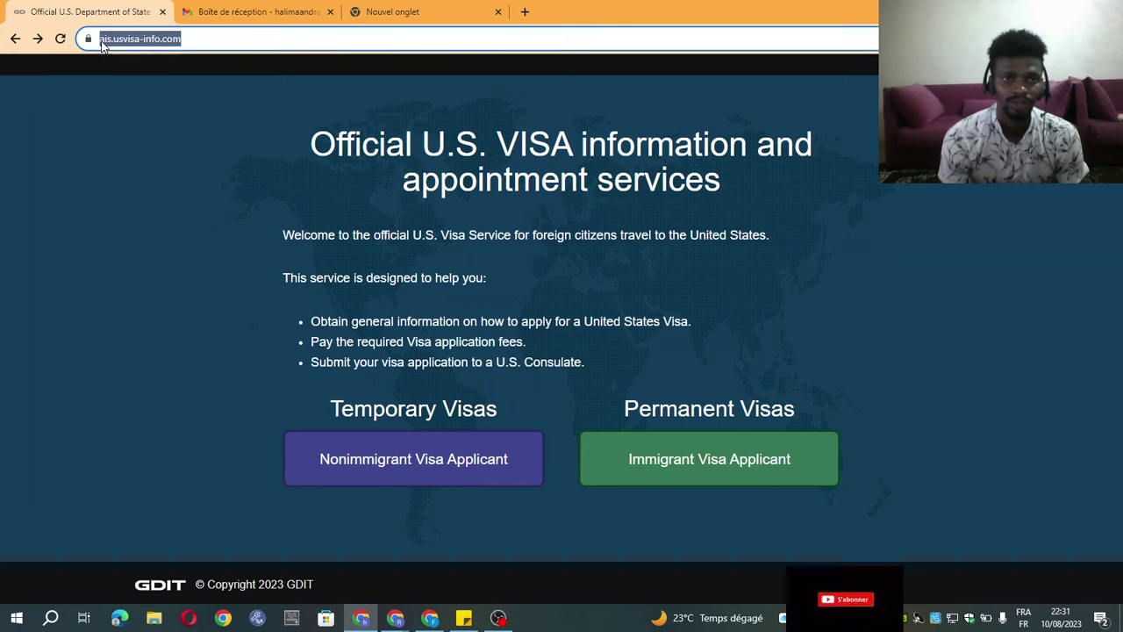
{"action": "left_click", "coordinate": [204, 39]}
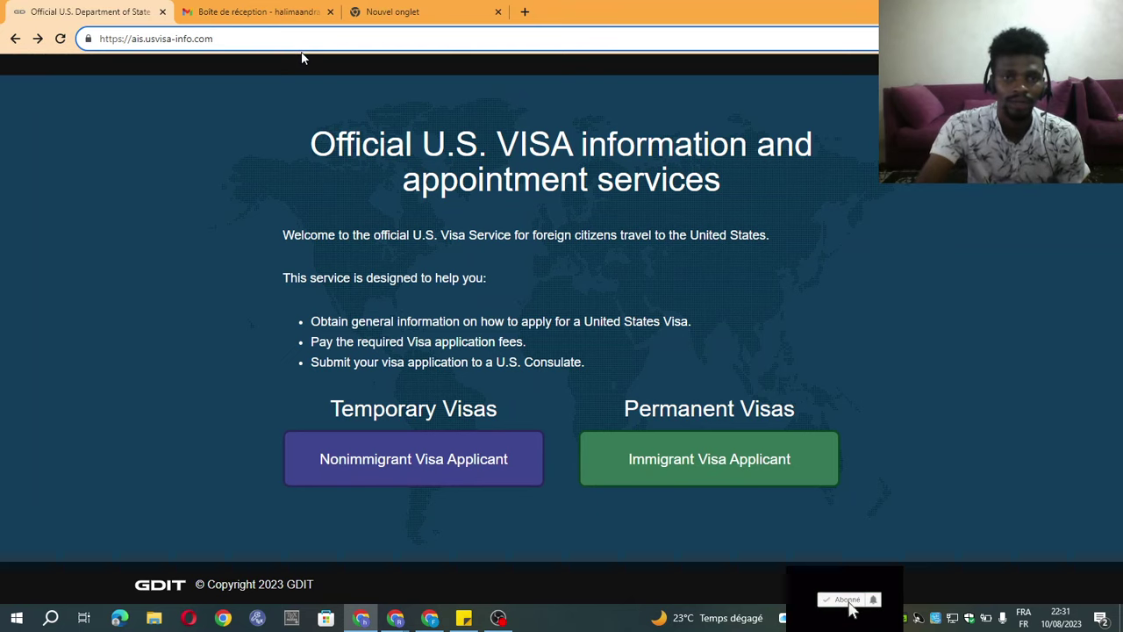
{"action": "key", "text": "Return"}
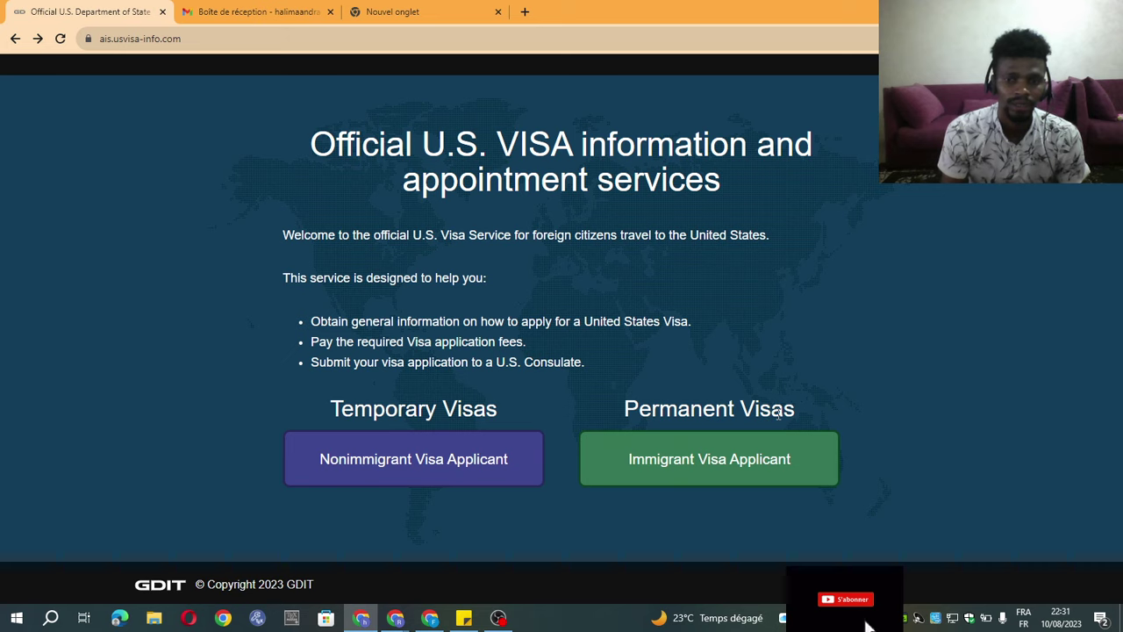
Open the nonimmigrant visa consulate list and scroll down to the Africa section.
{"action": "left_click", "coordinate": [448, 470]}
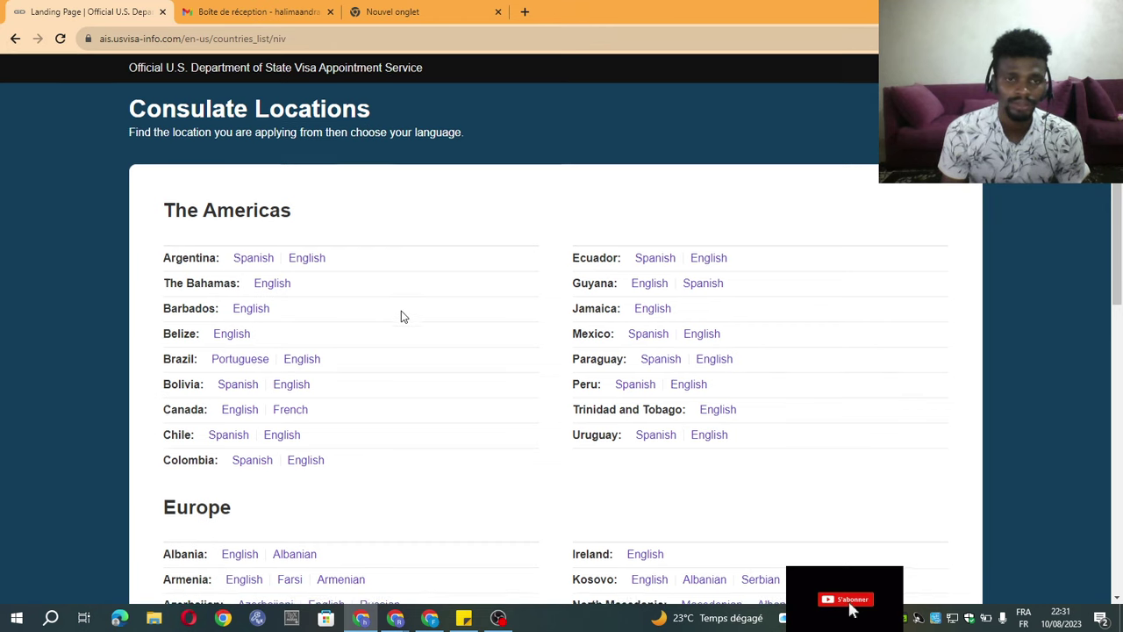
{"action": "scroll", "coordinate": [401, 314], "scroll_direction": "down", "scroll_amount": 6}
{"action": "scroll", "coordinate": [415, 385], "scroll_direction": "up", "scroll_amount": 7}
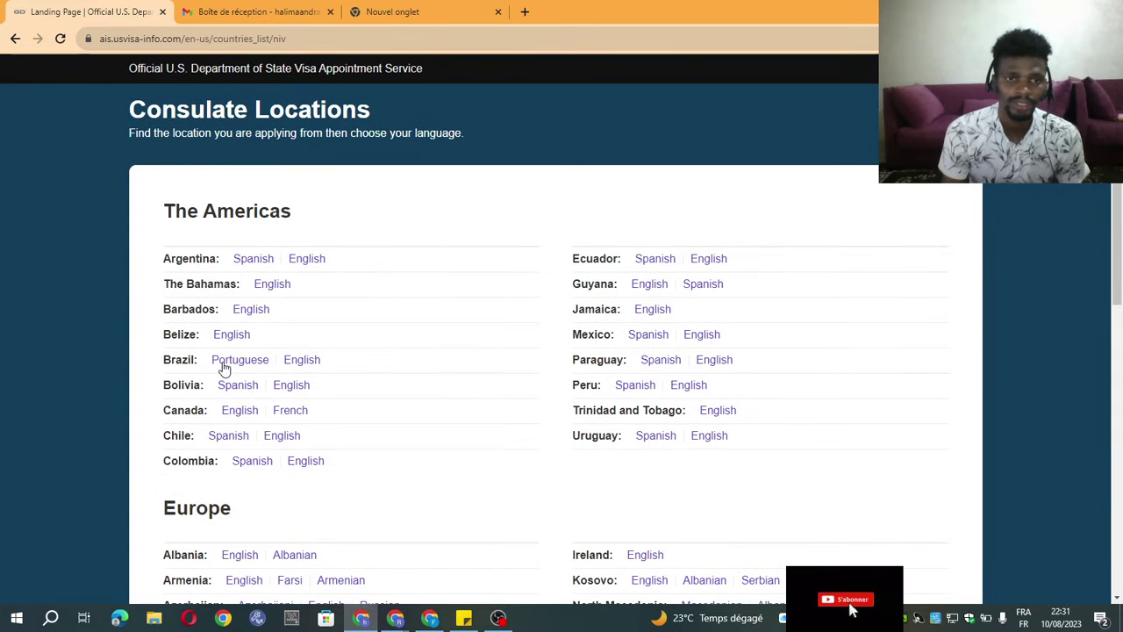
{"action": "scroll", "coordinate": [391, 369], "scroll_direction": "down", "scroll_amount": 3}
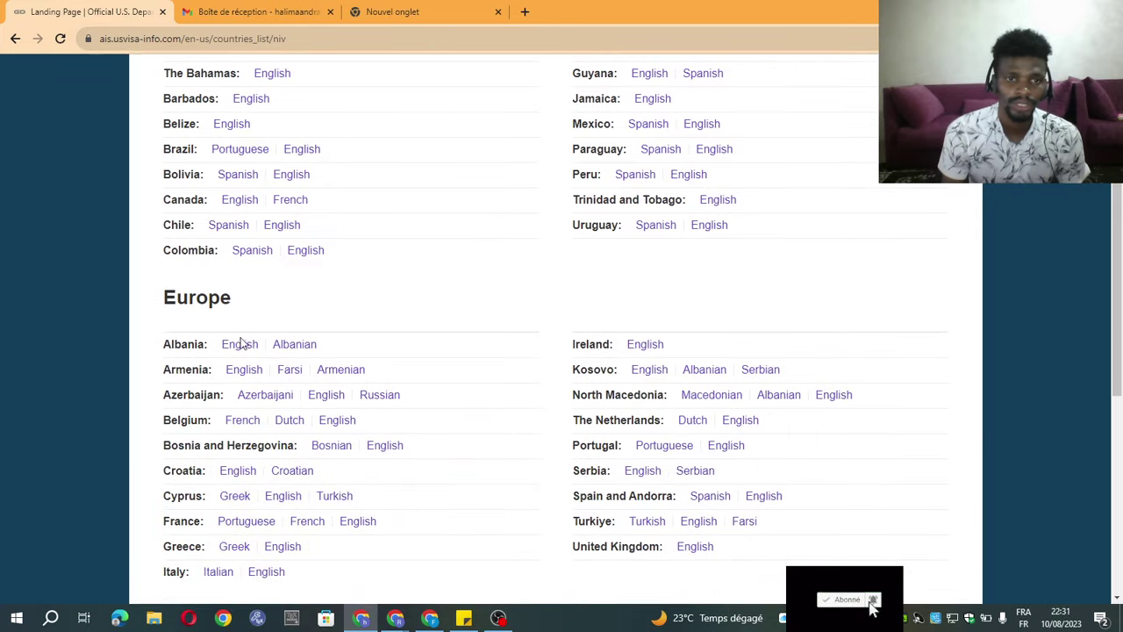
{"action": "scroll", "coordinate": [263, 386], "scroll_direction": "down", "scroll_amount": 3}
{"action": "scroll", "coordinate": [250, 404], "scroll_direction": "down", "scroll_amount": 2}
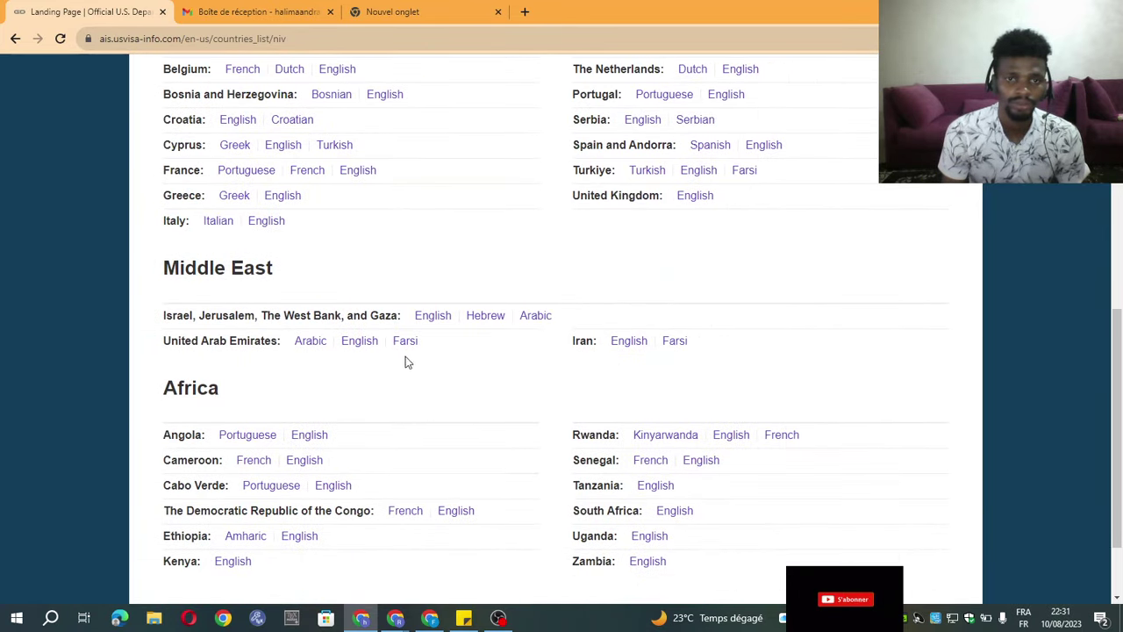
{"action": "scroll", "coordinate": [334, 456], "scroll_direction": "down", "scroll_amount": 2}
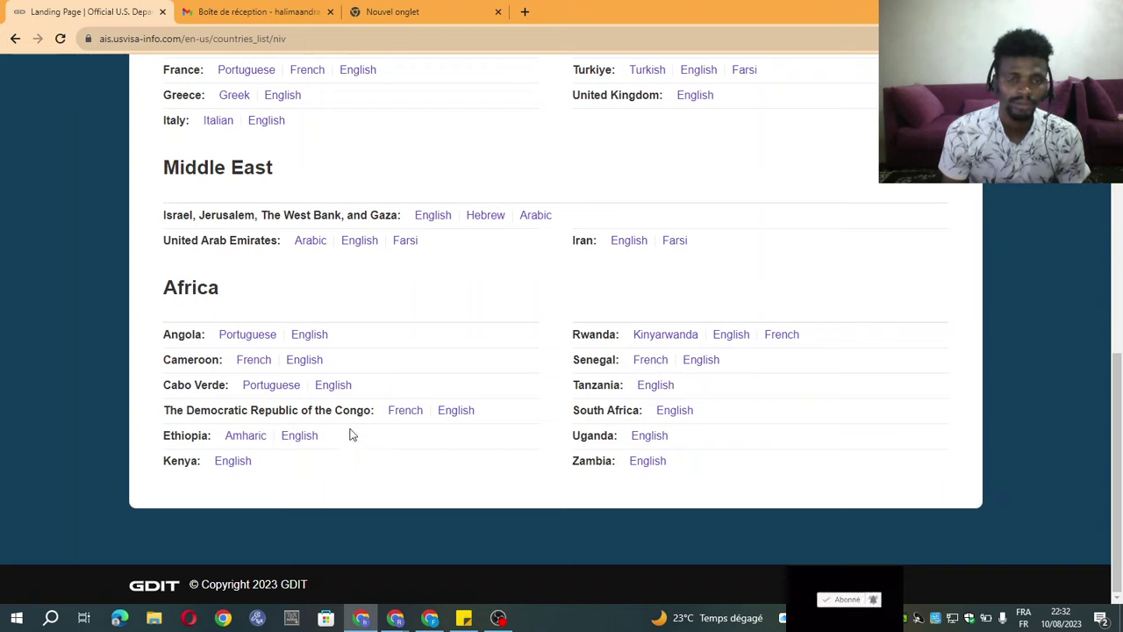
Open Senegal's nonimmigrant visa site in French and start a new application with Postuler.
{"action": "left_click", "coordinate": [647, 361]}
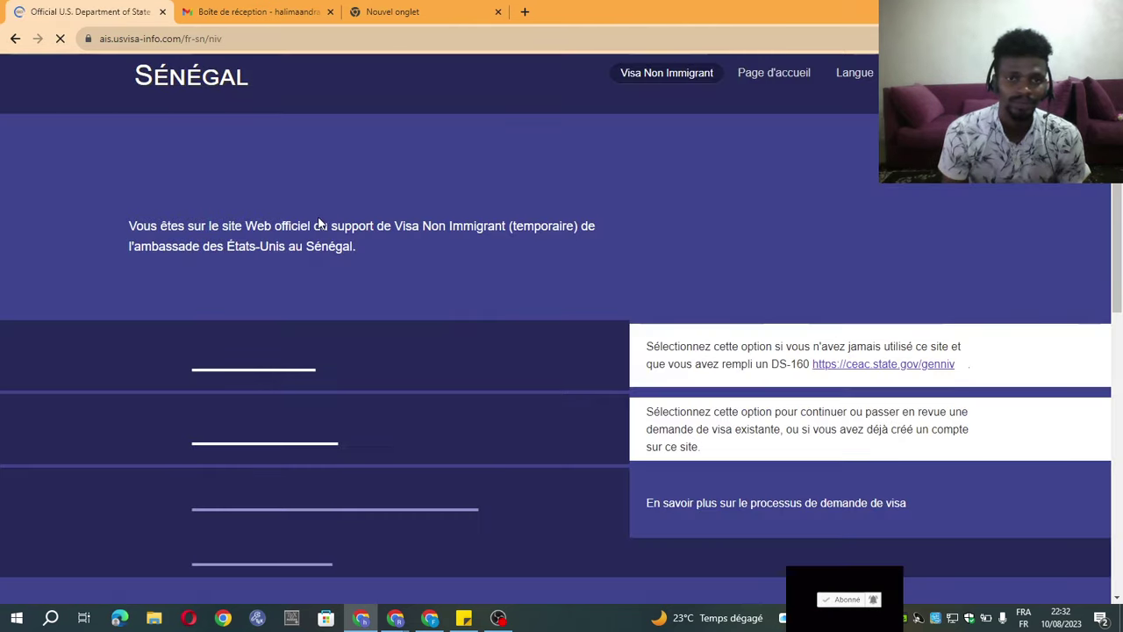
{"action": "scroll", "coordinate": [441, 314], "scroll_direction": "down", "scroll_amount": 15}
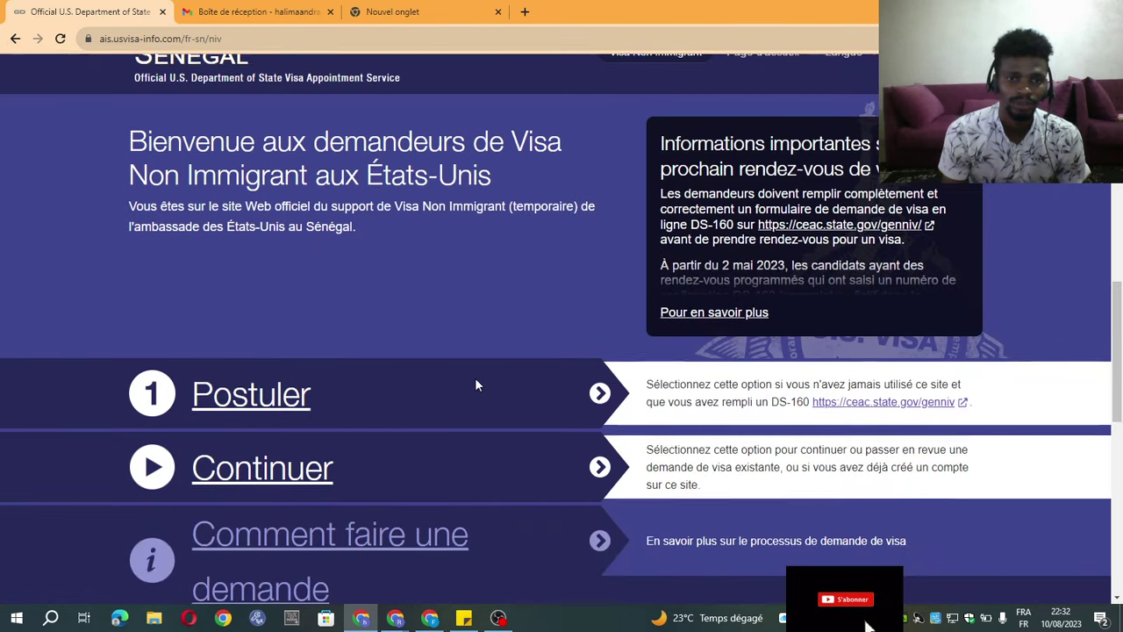
{"action": "scroll", "coordinate": [351, 386], "scroll_direction": "up", "scroll_amount": 2}
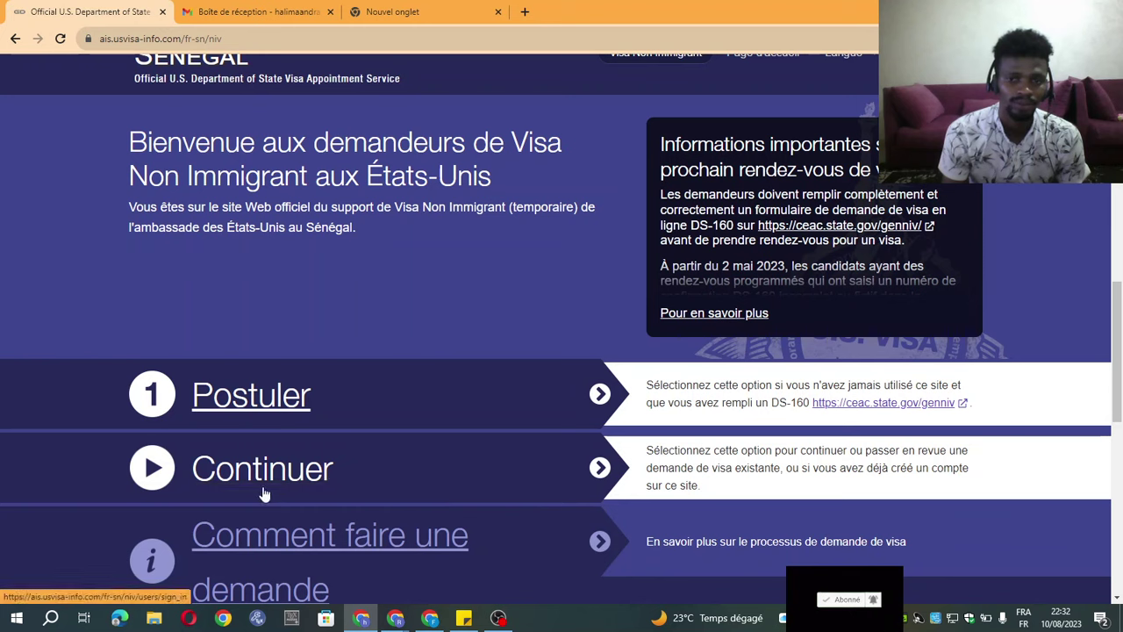
{"action": "left_click", "coordinate": [266, 398]}
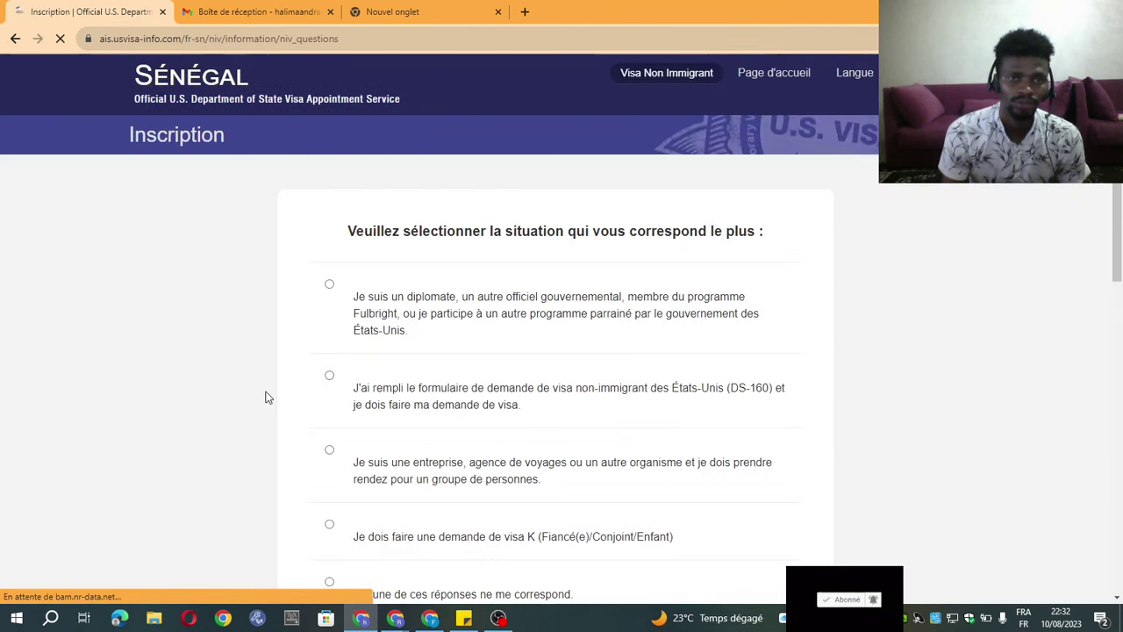
Choose the 'J'ai rempli le formulaire DS-160' situation and continue.
{"action": "scroll", "coordinate": [492, 359], "scroll_direction": "down", "scroll_amount": 5}
{"action": "scroll", "coordinate": [485, 370], "scroll_direction": "down", "scroll_amount": 5}
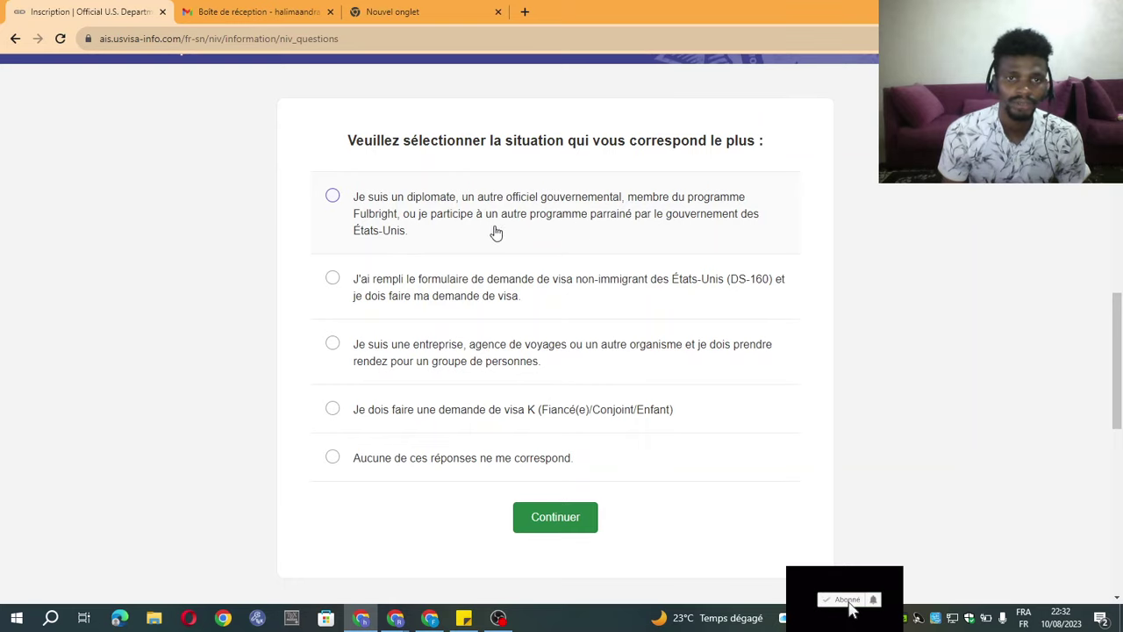
{"action": "left_click", "coordinate": [351, 290]}
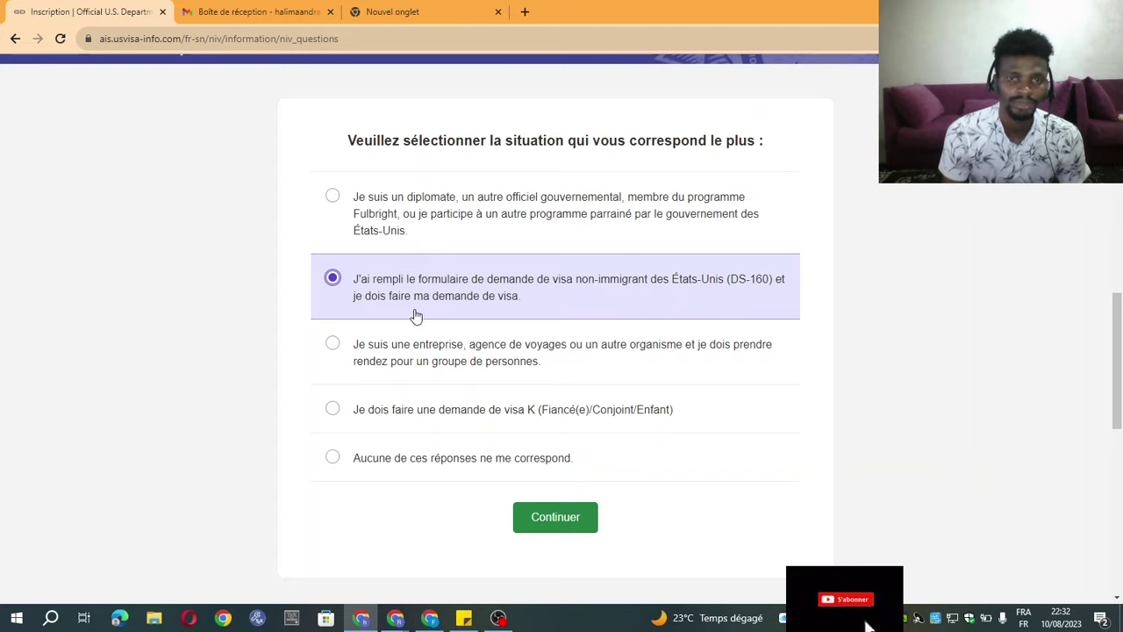
{"action": "left_click", "coordinate": [553, 518]}
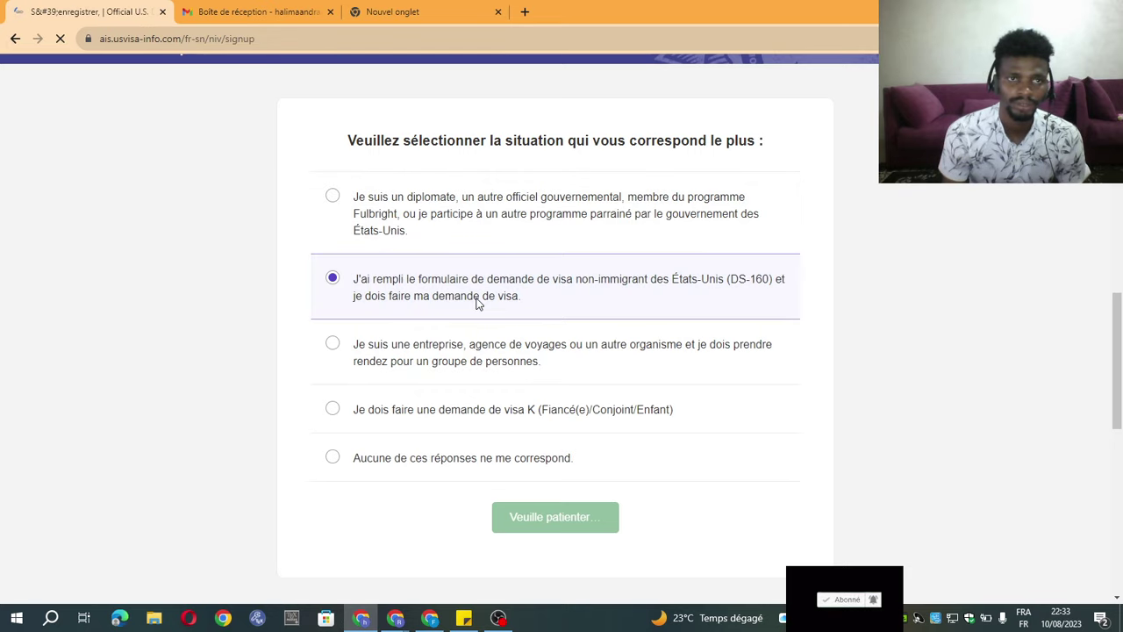
Focus the Prénom field on the signup form, briefly checking the Gmail inbox.
{"action": "scroll", "coordinate": [622, 413], "scroll_direction": "down", "scroll_amount": 10}
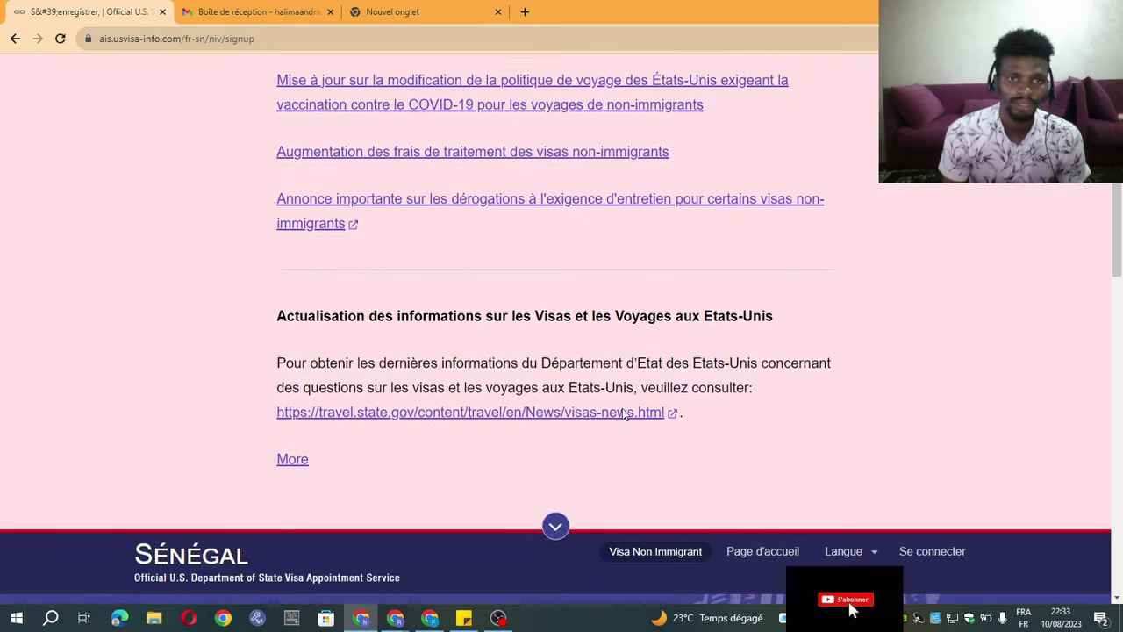
{"action": "scroll", "coordinate": [572, 359], "scroll_direction": "up", "scroll_amount": 3}
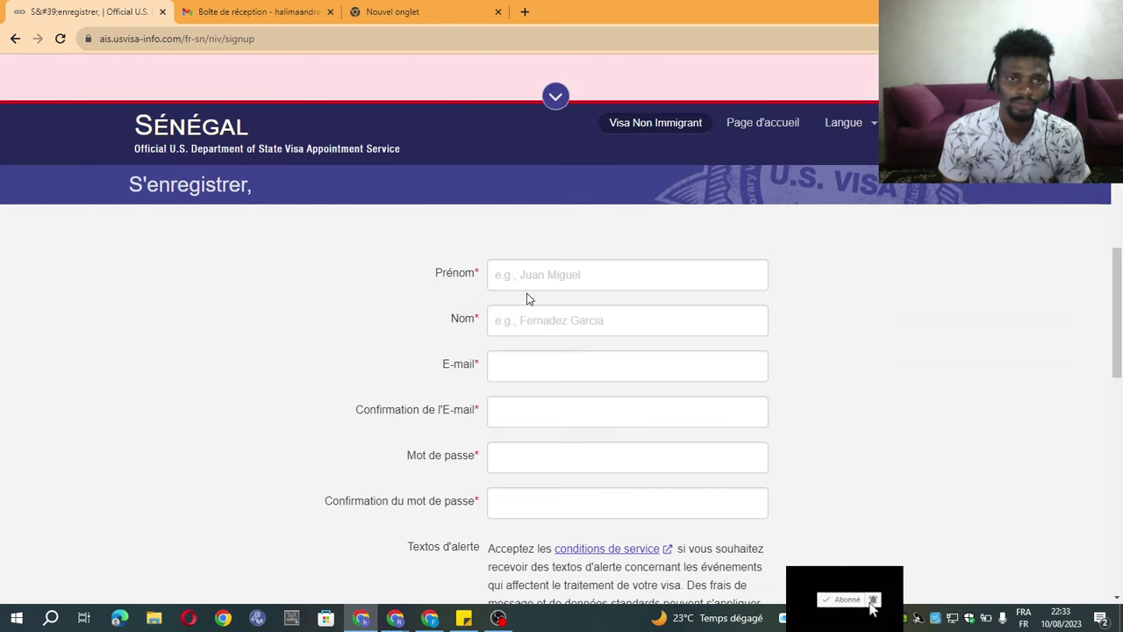
{"action": "scroll", "coordinate": [591, 323], "scroll_direction": "down", "scroll_amount": 2}
{"action": "left_click", "coordinate": [533, 137]}
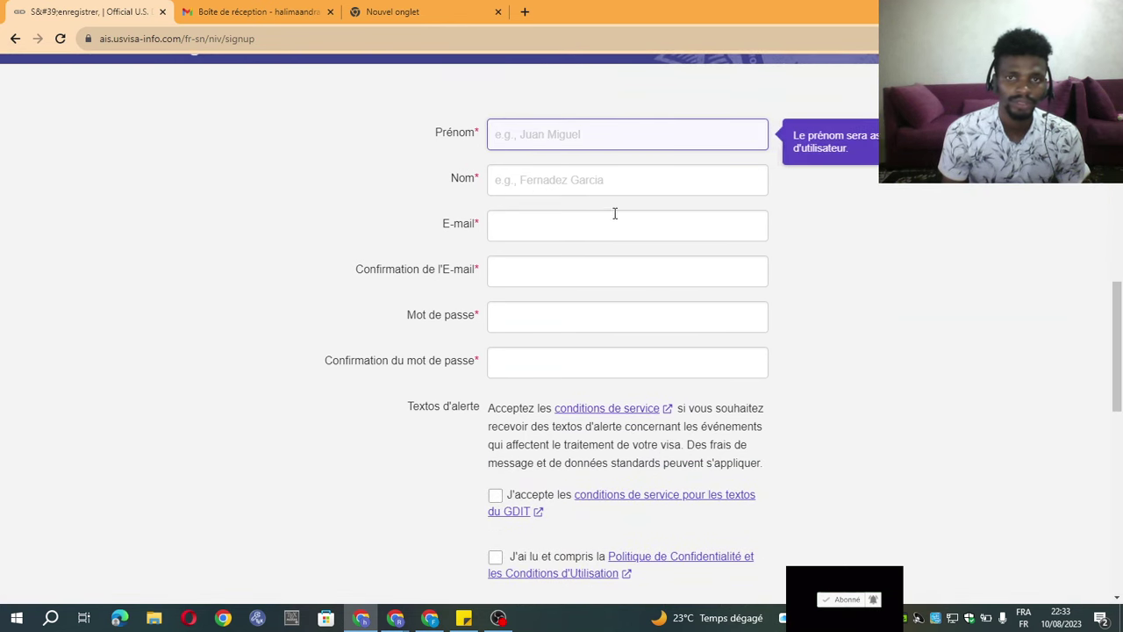
{"action": "left_click", "coordinate": [184, 10]}
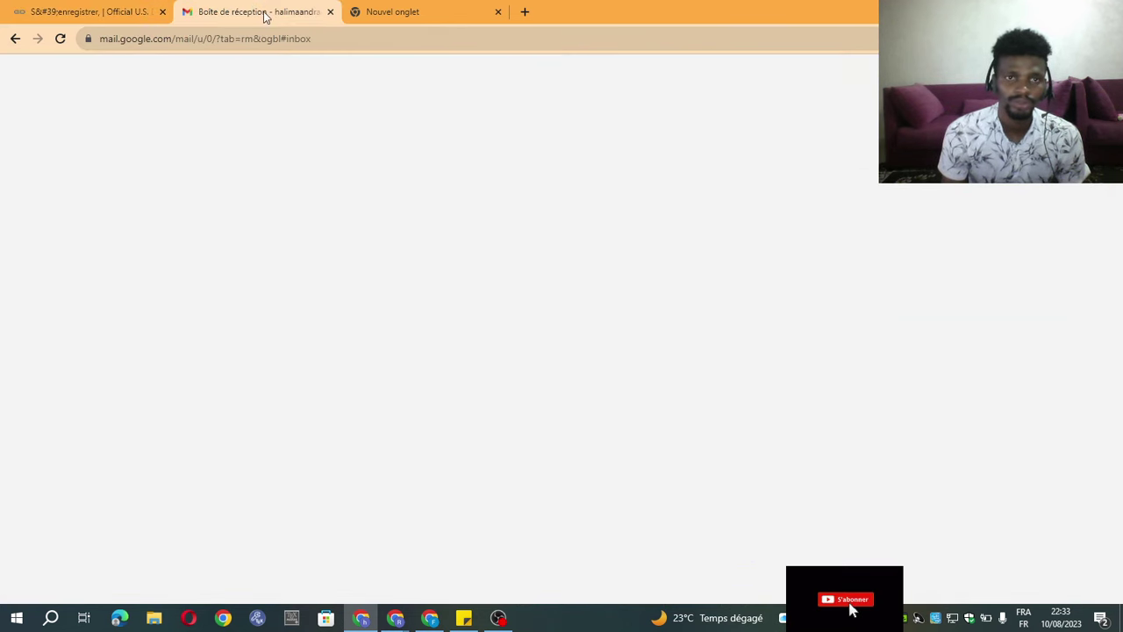
{"action": "left_click", "coordinate": [87, 12]}
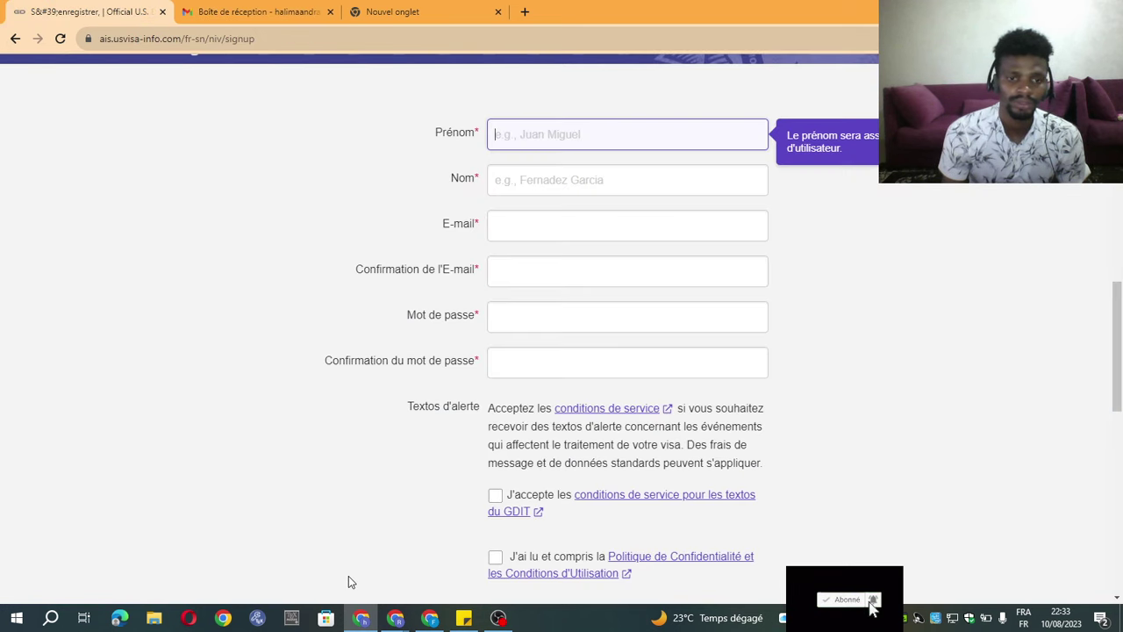
View the CEAC DS-160 confirmation PDF in Gmail, scrolling through to the confirmation number.
{"action": "mouse_move", "coordinate": [396, 619]}
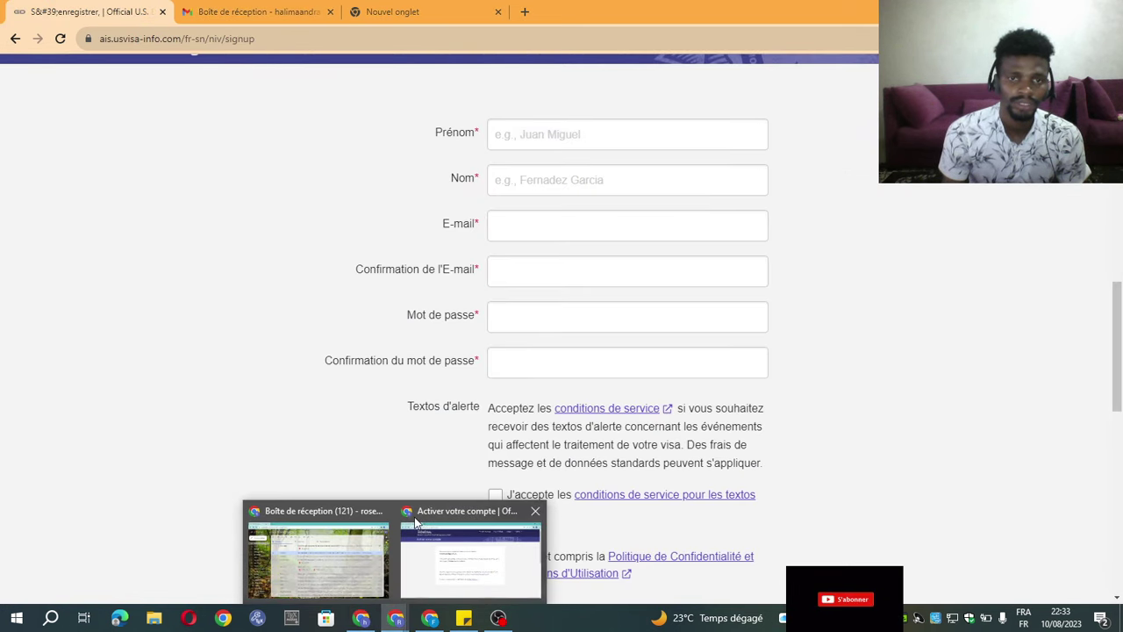
{"action": "left_click", "coordinate": [311, 556]}
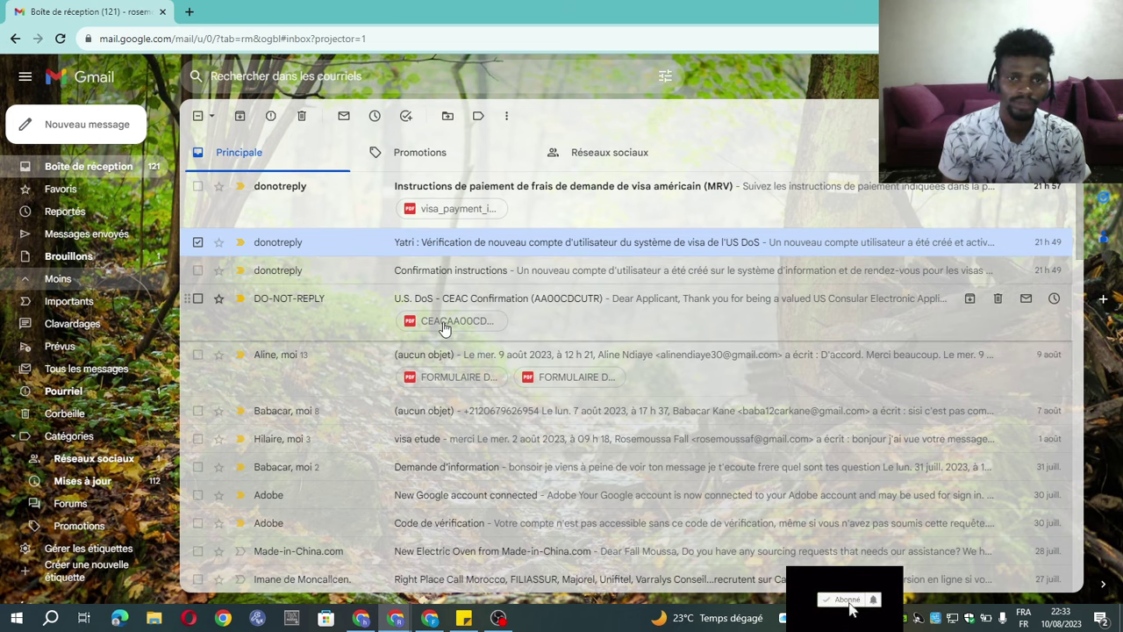
{"action": "left_click", "coordinate": [443, 320]}
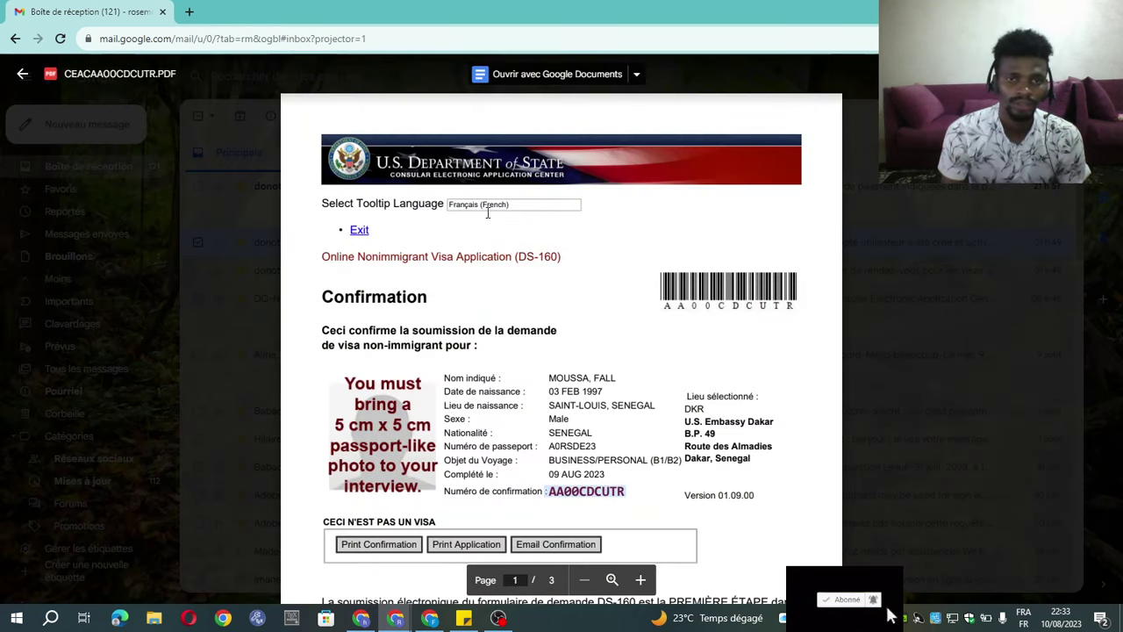
{"action": "scroll", "coordinate": [523, 273], "scroll_direction": "down", "scroll_amount": 2}
{"action": "scroll", "coordinate": [523, 273], "scroll_direction": "down", "scroll_amount": 4}
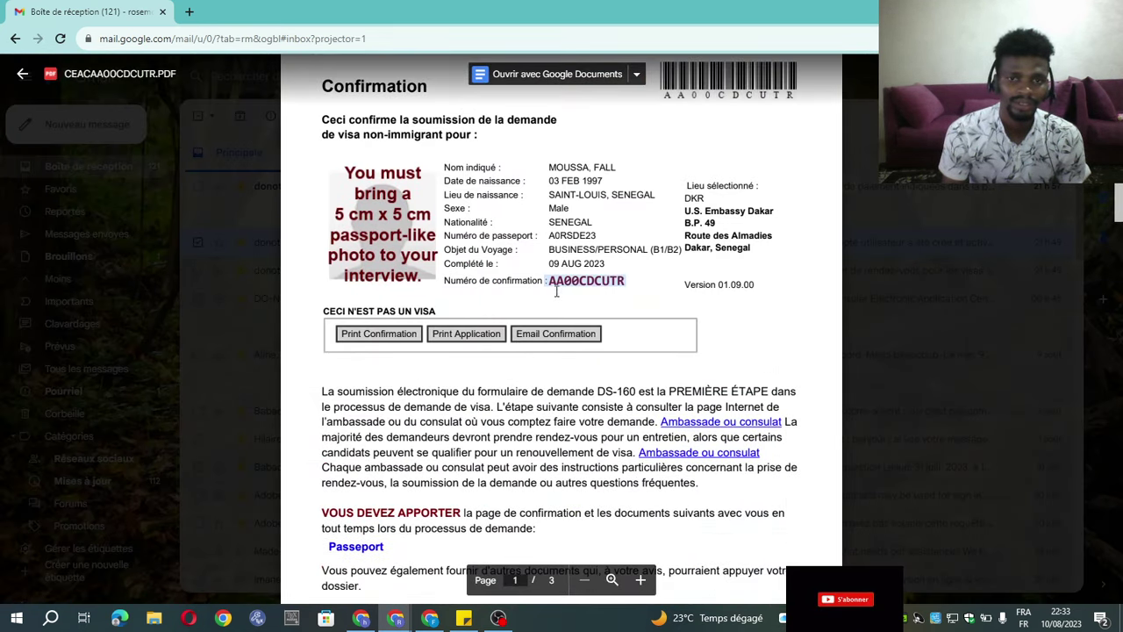
{"action": "scroll", "coordinate": [439, 246], "scroll_direction": "up", "scroll_amount": 3}
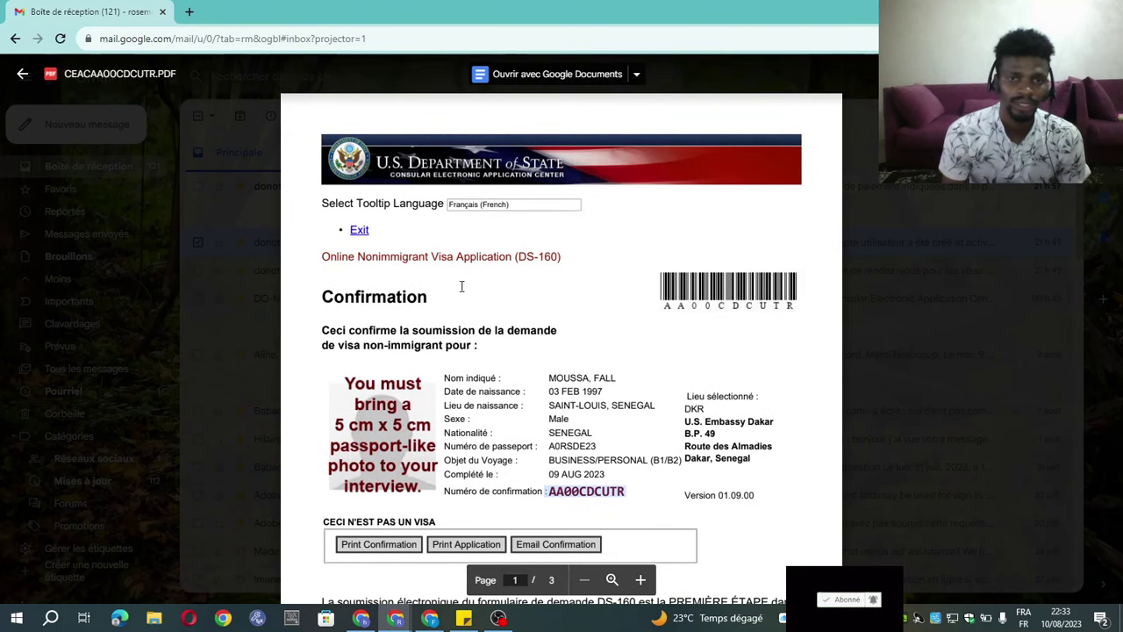
{"action": "scroll", "coordinate": [590, 281], "scroll_direction": "down", "scroll_amount": 4}
{"action": "scroll", "coordinate": [589, 282], "scroll_direction": "down", "scroll_amount": 1}
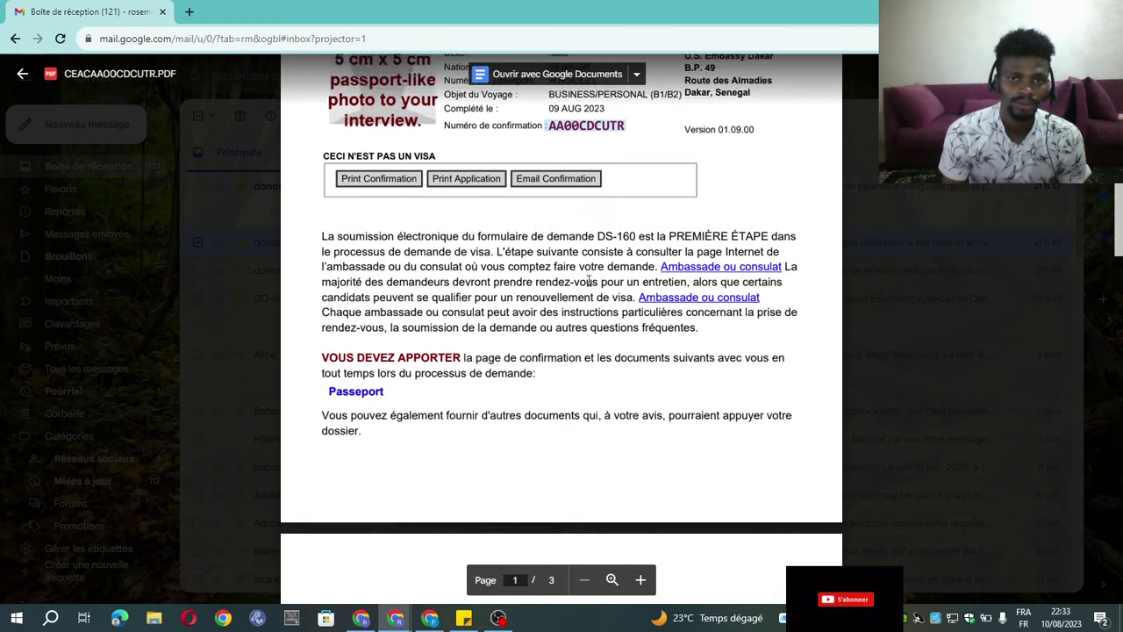
{"action": "scroll", "coordinate": [526, 254], "scroll_direction": "down", "scroll_amount": 2}
{"action": "scroll", "coordinate": [544, 263], "scroll_direction": "up", "scroll_amount": 5}
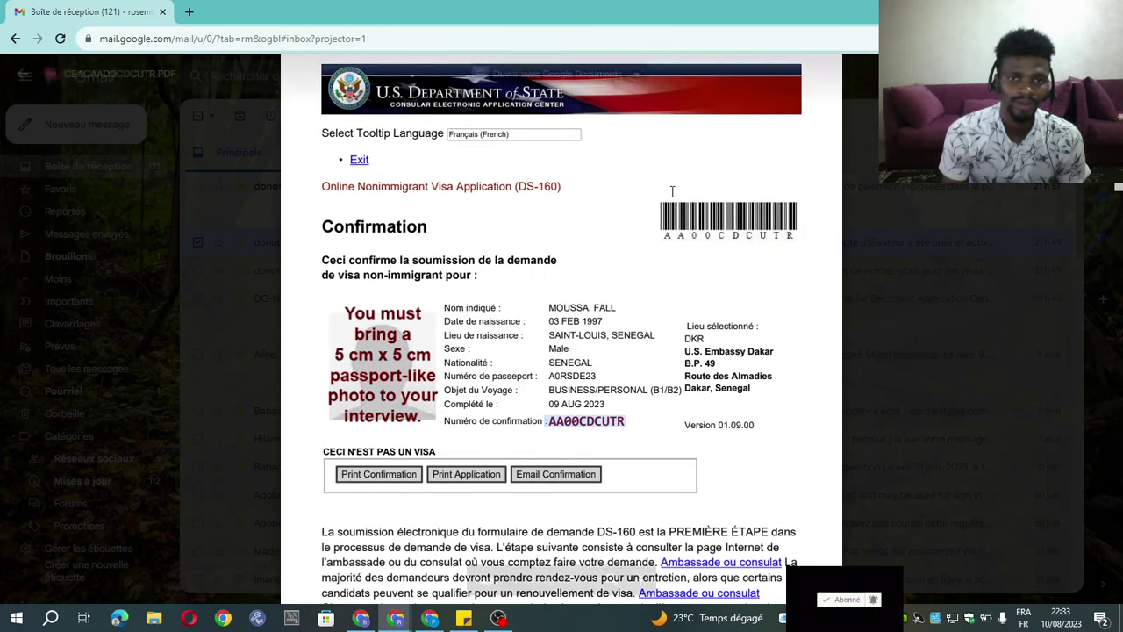
{"action": "scroll", "coordinate": [579, 321], "scroll_direction": "down", "scroll_amount": 4}
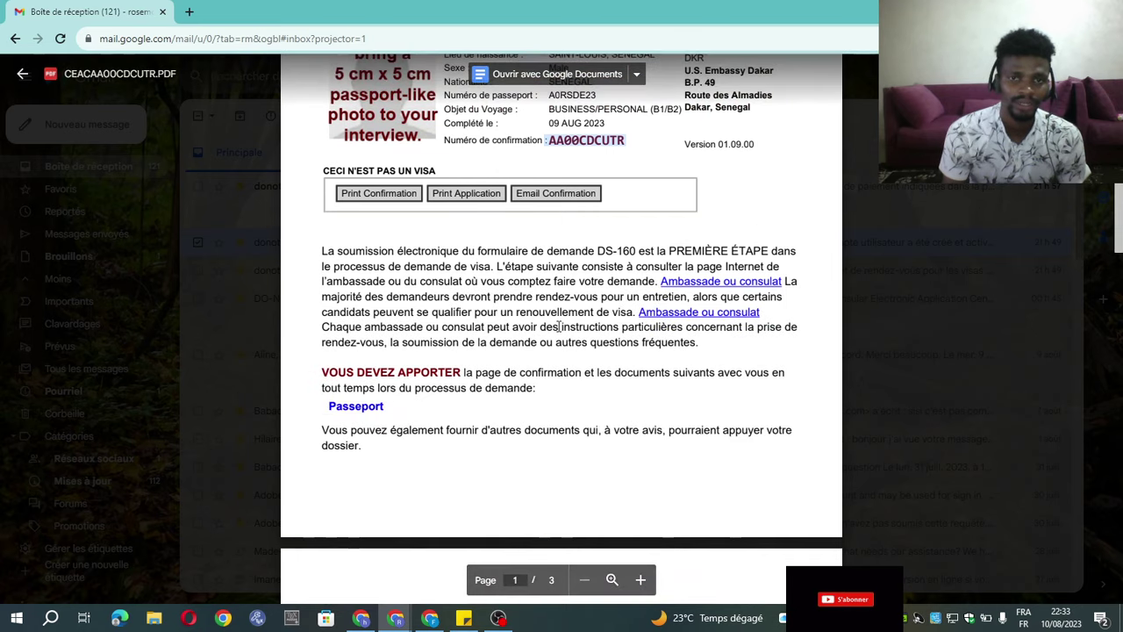
{"action": "scroll", "coordinate": [510, 320], "scroll_direction": "up", "scroll_amount": 5}
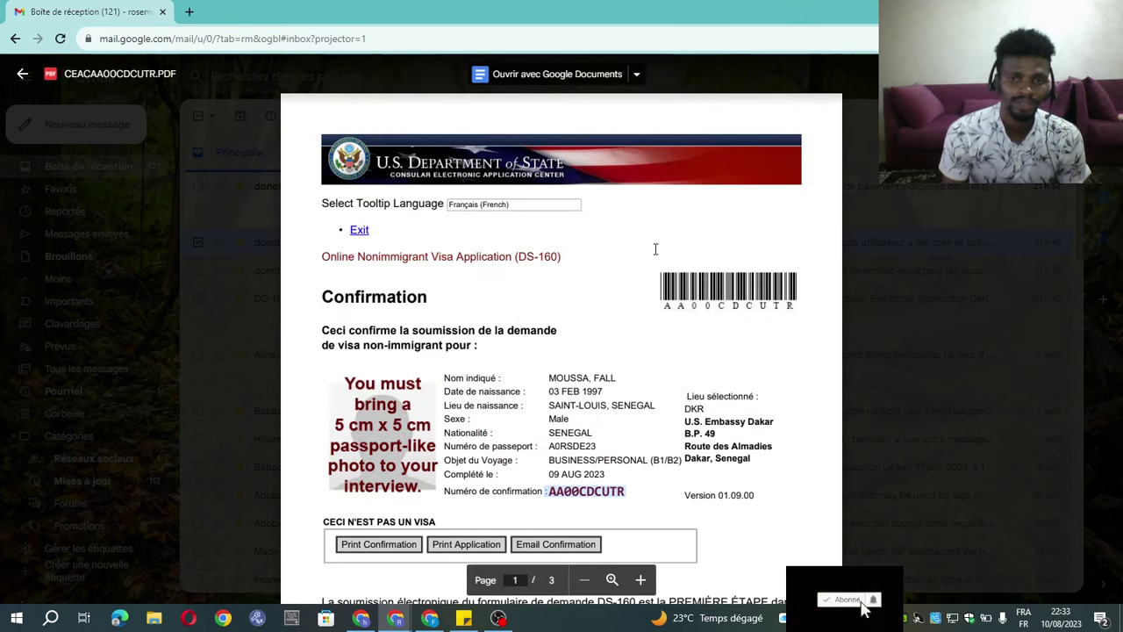
{"action": "scroll", "coordinate": [548, 240], "scroll_direction": "down", "scroll_amount": 15}
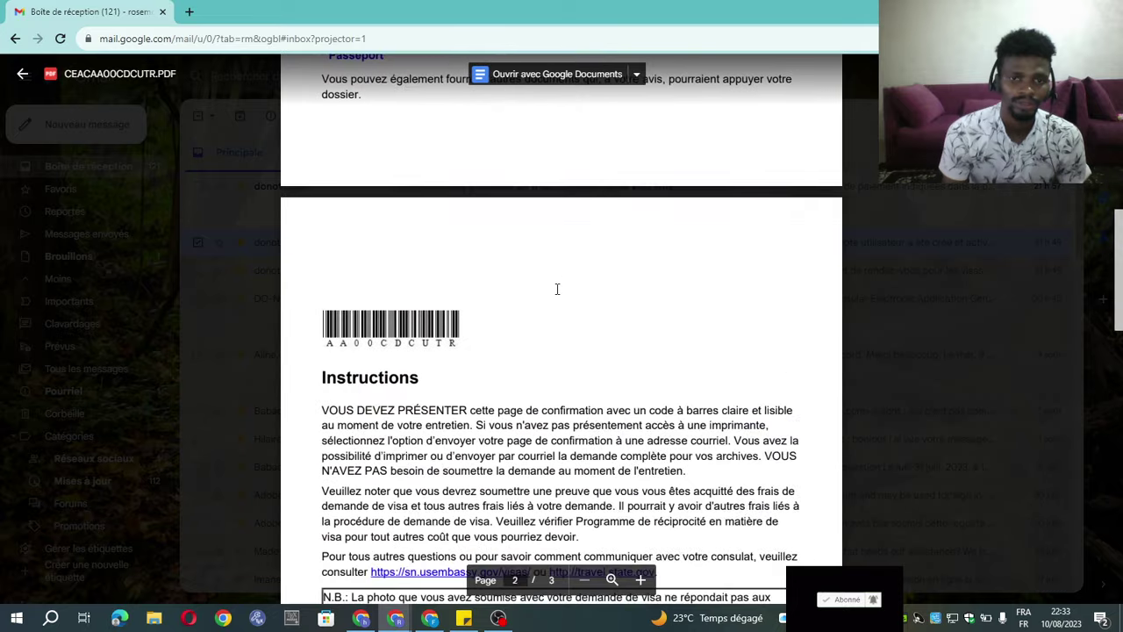
{"action": "scroll", "coordinate": [553, 305], "scroll_direction": "up", "scroll_amount": 15}
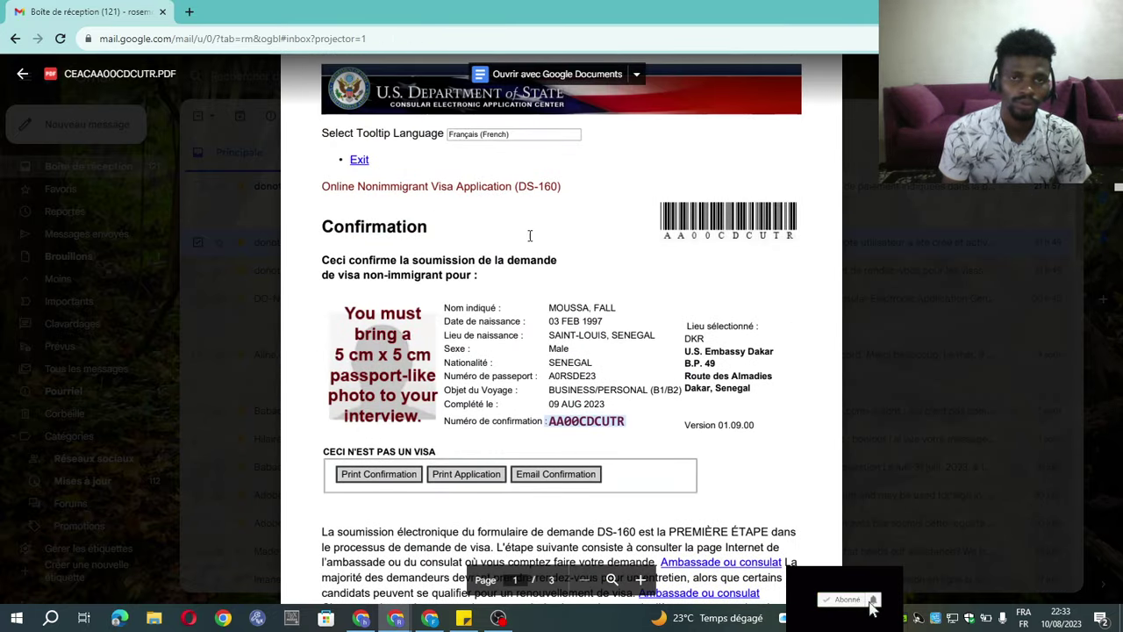
{"action": "scroll", "coordinate": [588, 241], "scroll_direction": "down", "scroll_amount": 1}
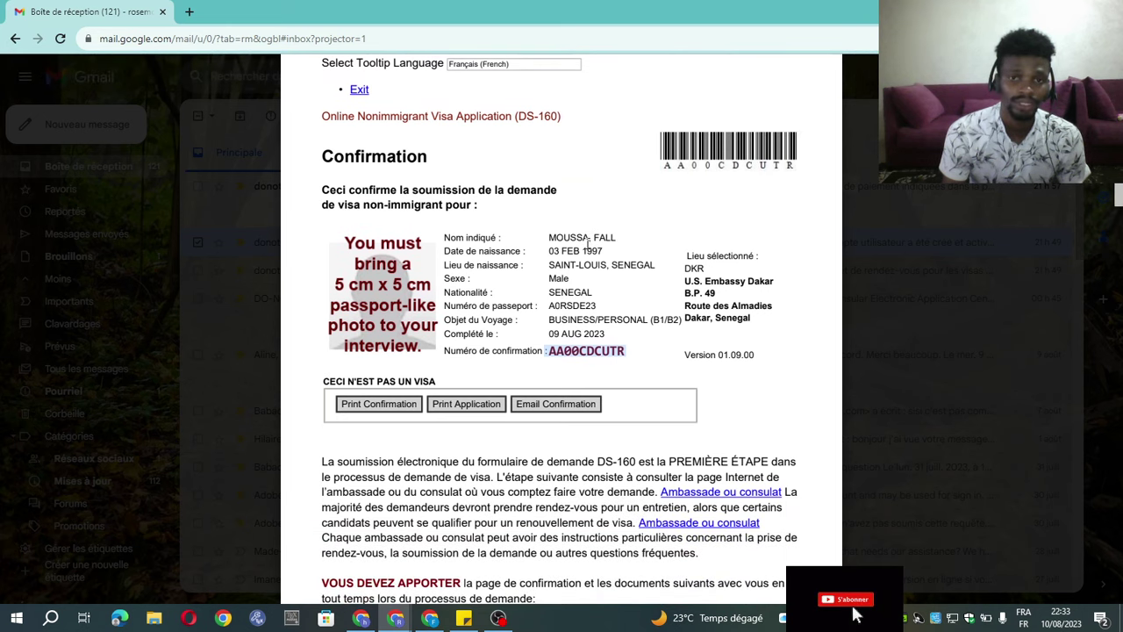
{"action": "scroll", "coordinate": [615, 269], "scroll_direction": "up", "scroll_amount": 2}
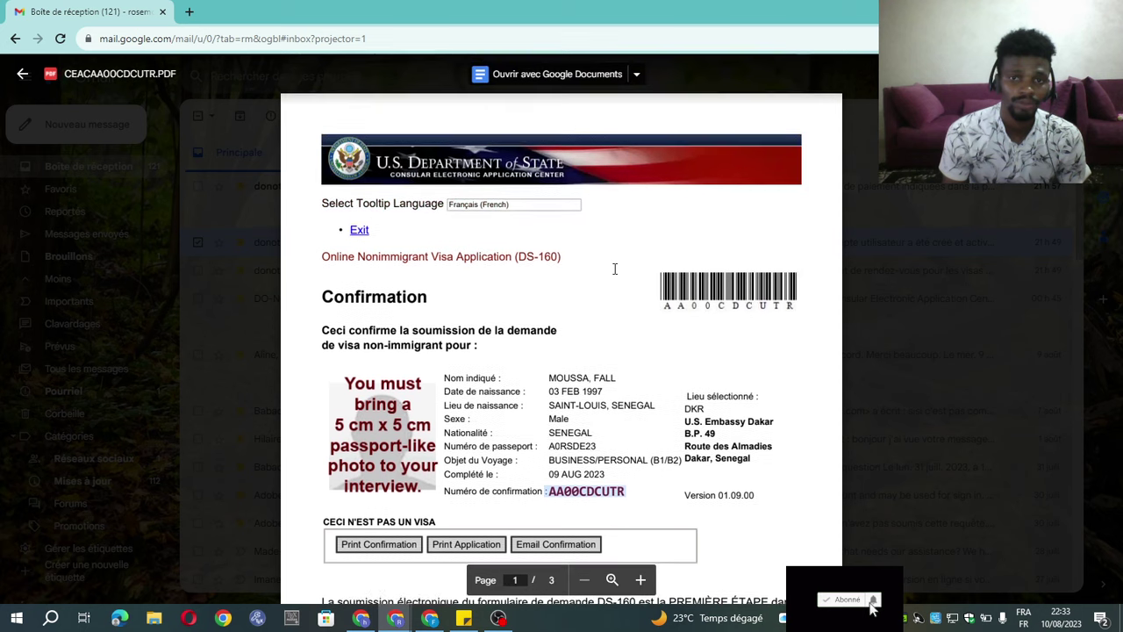
{"action": "scroll", "coordinate": [580, 267], "scroll_direction": "down", "scroll_amount": 3}
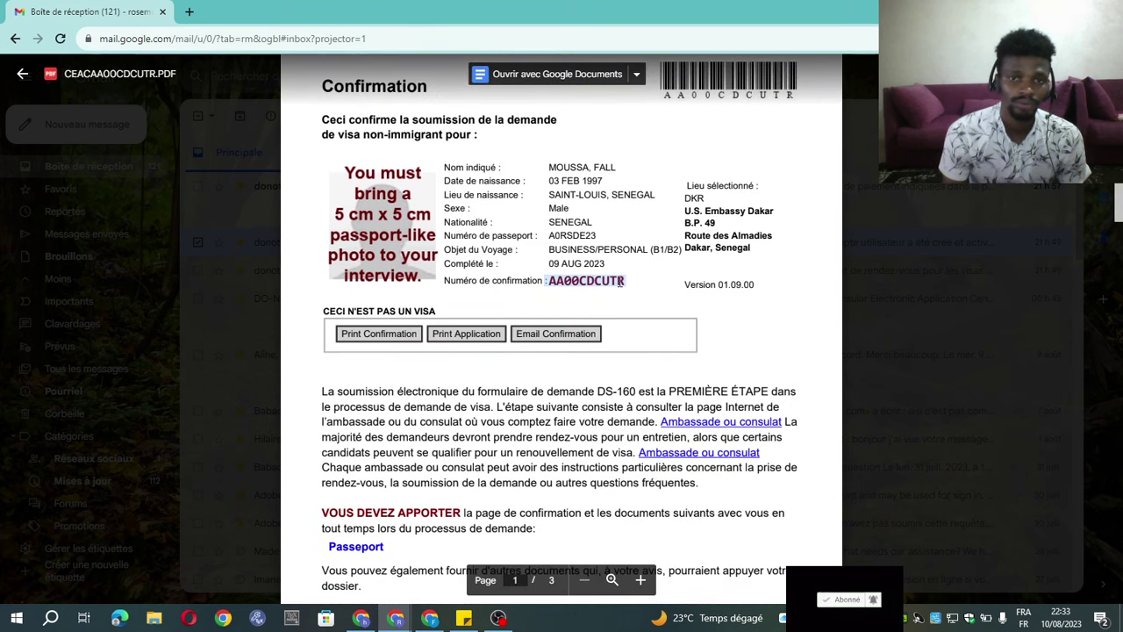
{"action": "left_click", "coordinate": [621, 281]}
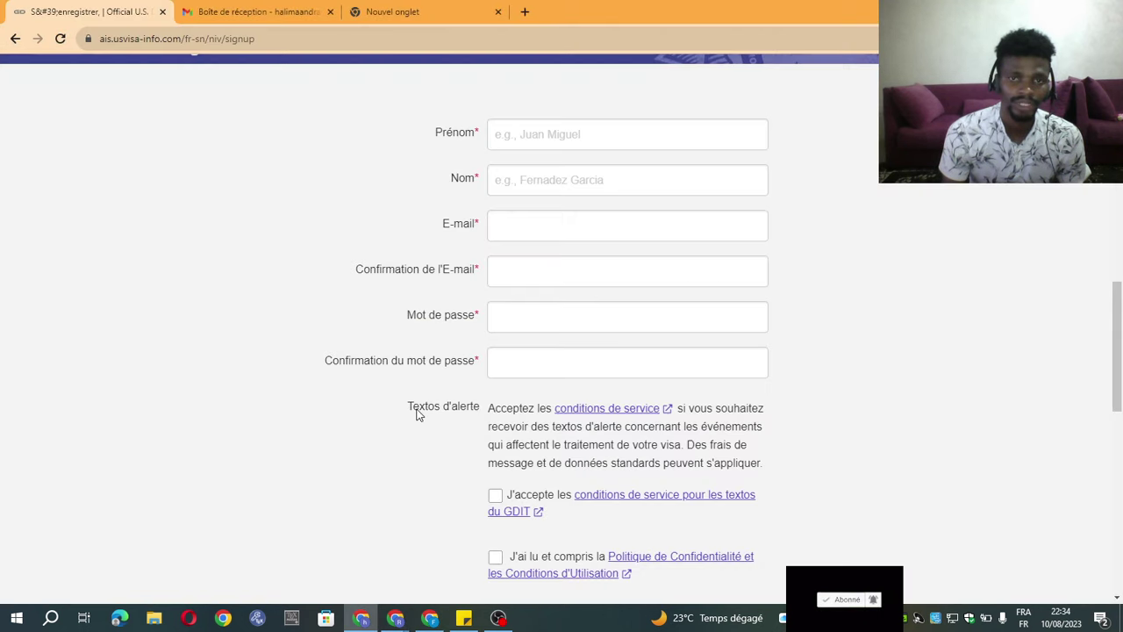
Enter the applicant's first name and family name on the signup form.
{"action": "left_click", "coordinate": [522, 129]}
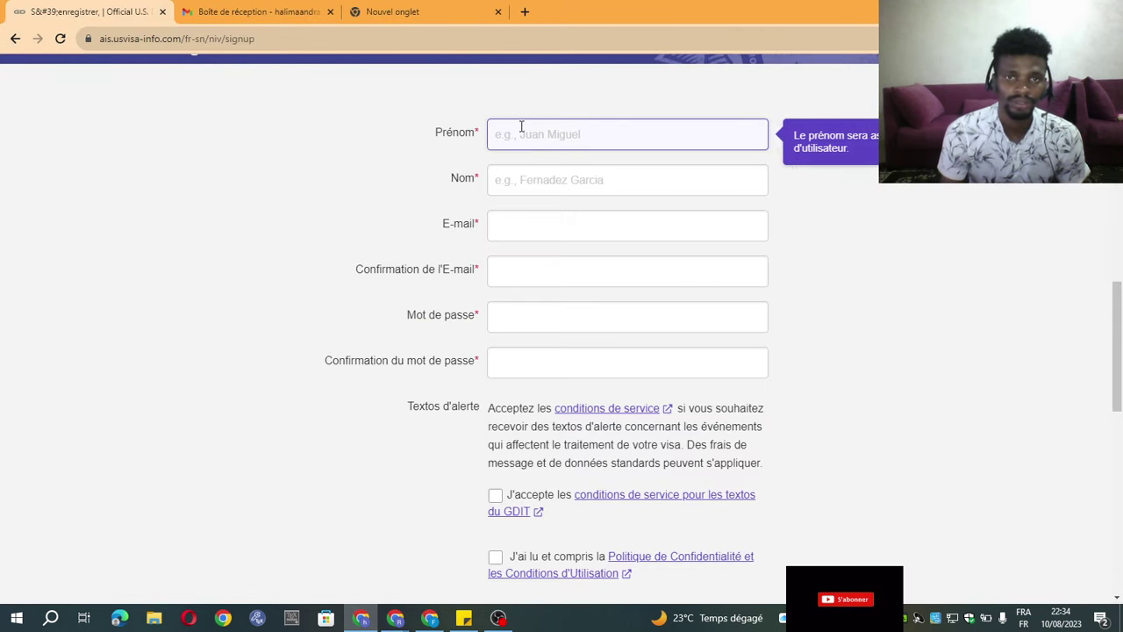
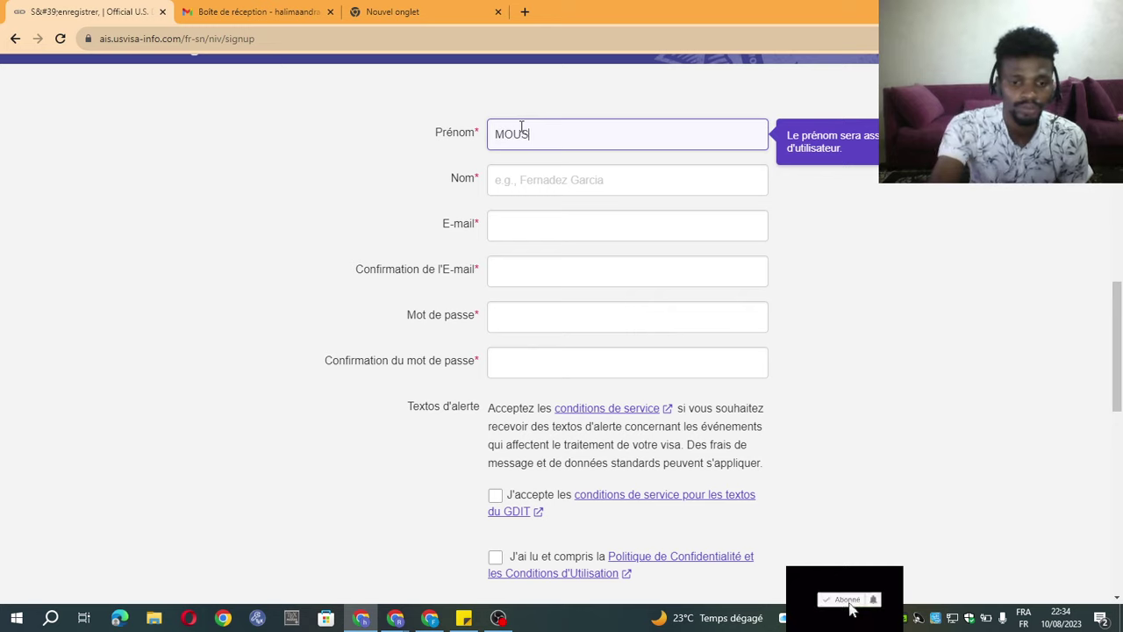
{"action": "left_click", "coordinate": [549, 174]}
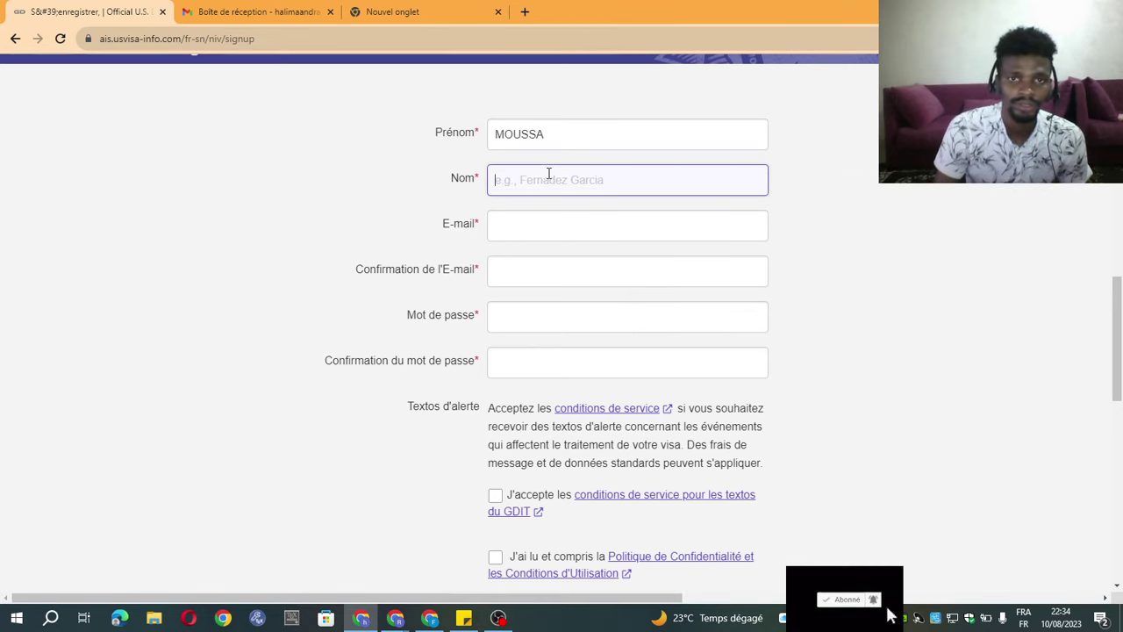
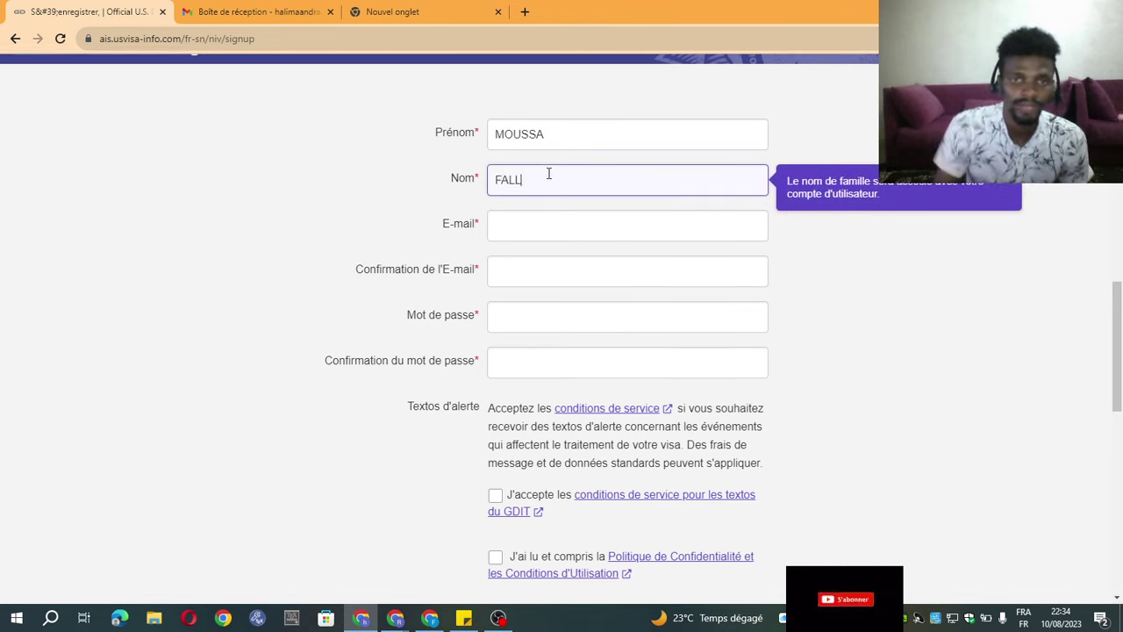
Copy the Gmail address from the other tab and paste it into the E-mail field.
{"action": "left_click", "coordinate": [525, 219]}
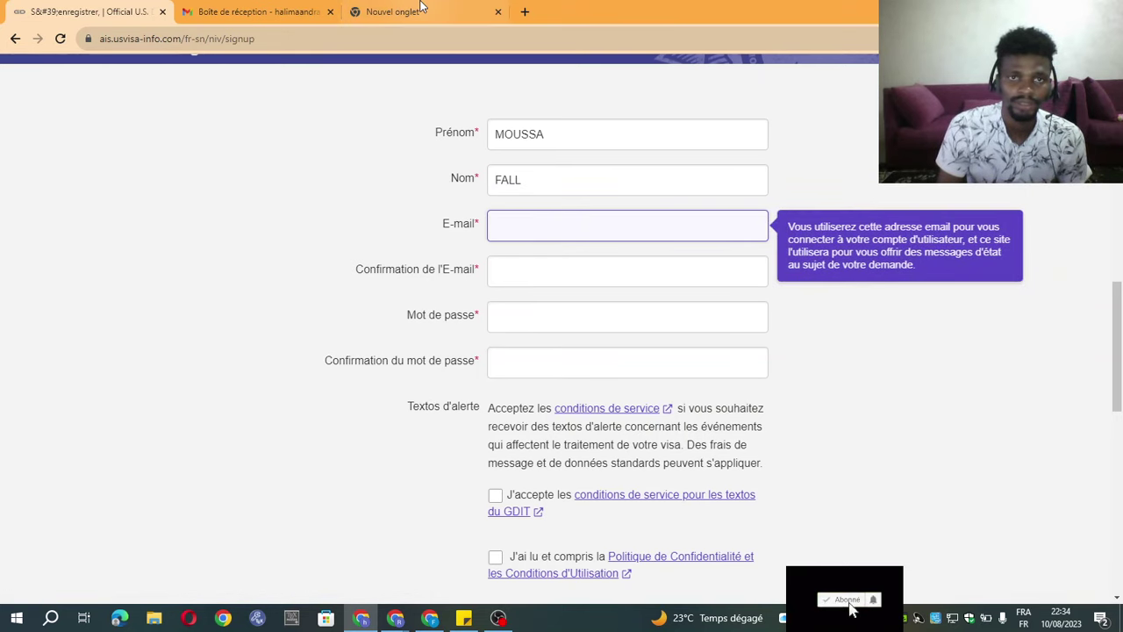
{"action": "left_click", "coordinate": [408, 11]}
{"action": "triple_click", "coordinate": [173, 44]}
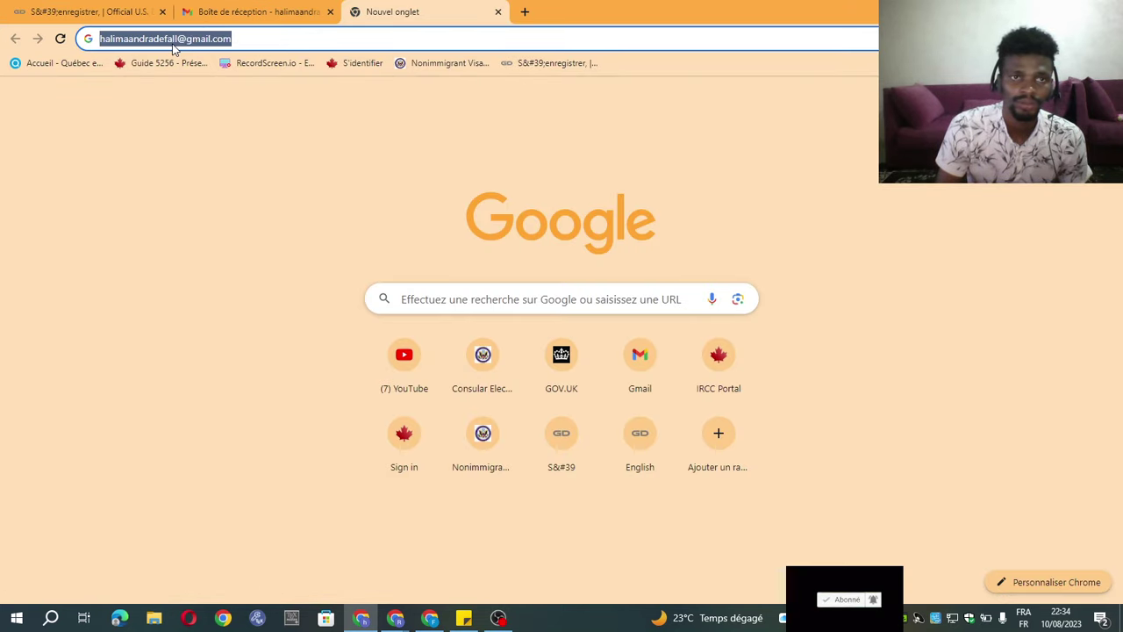
{"action": "right_click", "coordinate": [173, 43]}
{"action": "left_click", "coordinate": [211, 120]}
{"action": "left_click", "coordinate": [246, 7]}
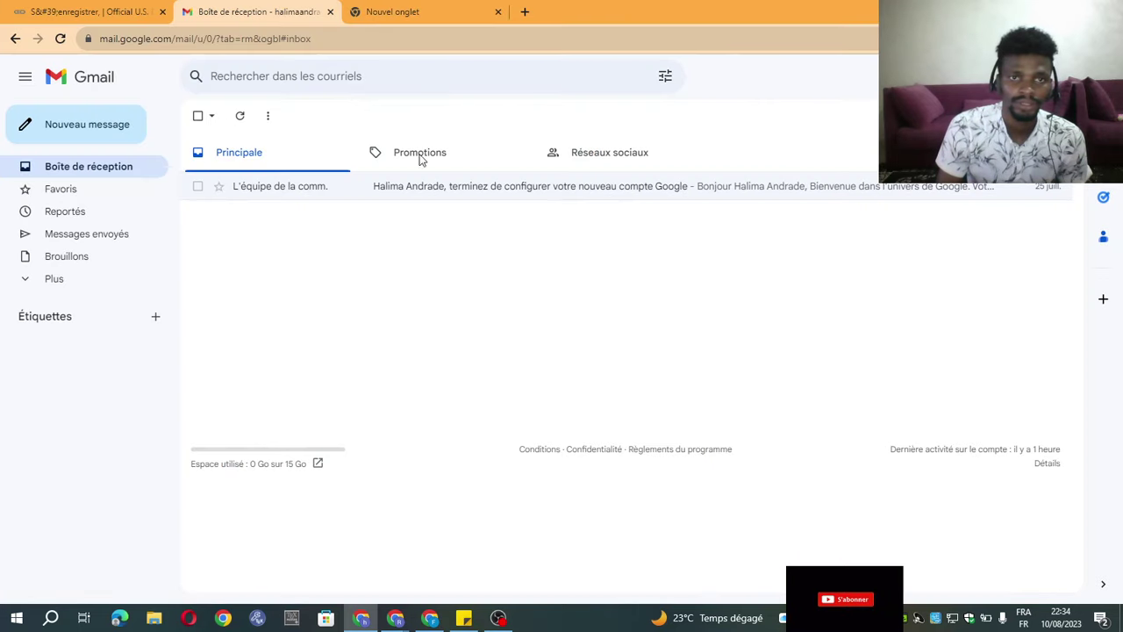
{"action": "left_click", "coordinate": [114, 11]}
{"action": "right_click", "coordinate": [531, 223]}
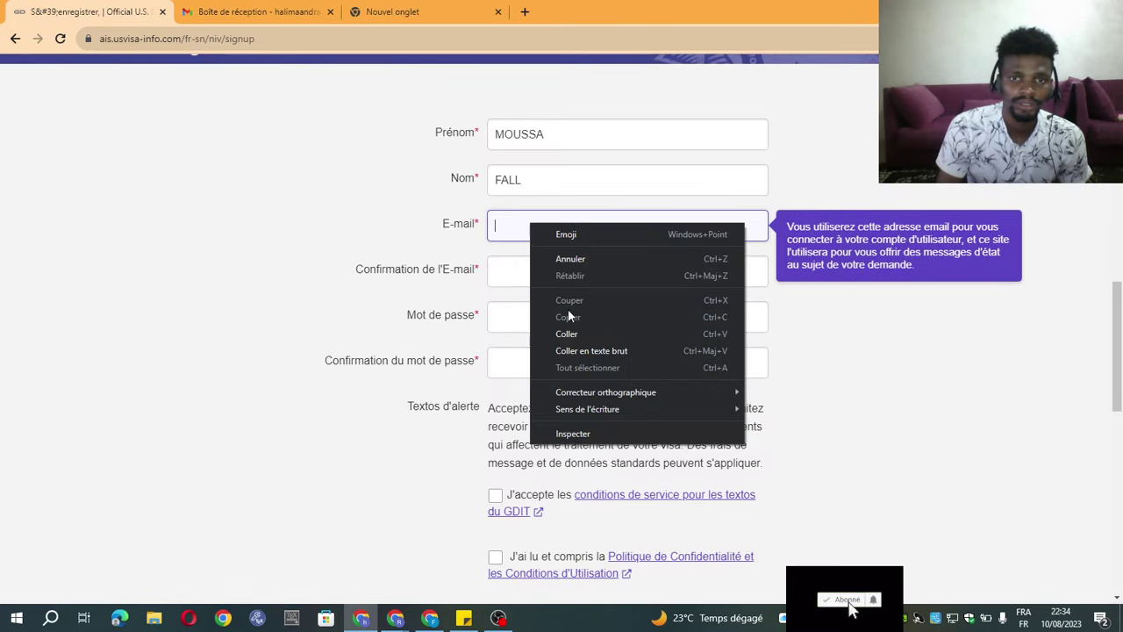
{"action": "left_click", "coordinate": [571, 333]}
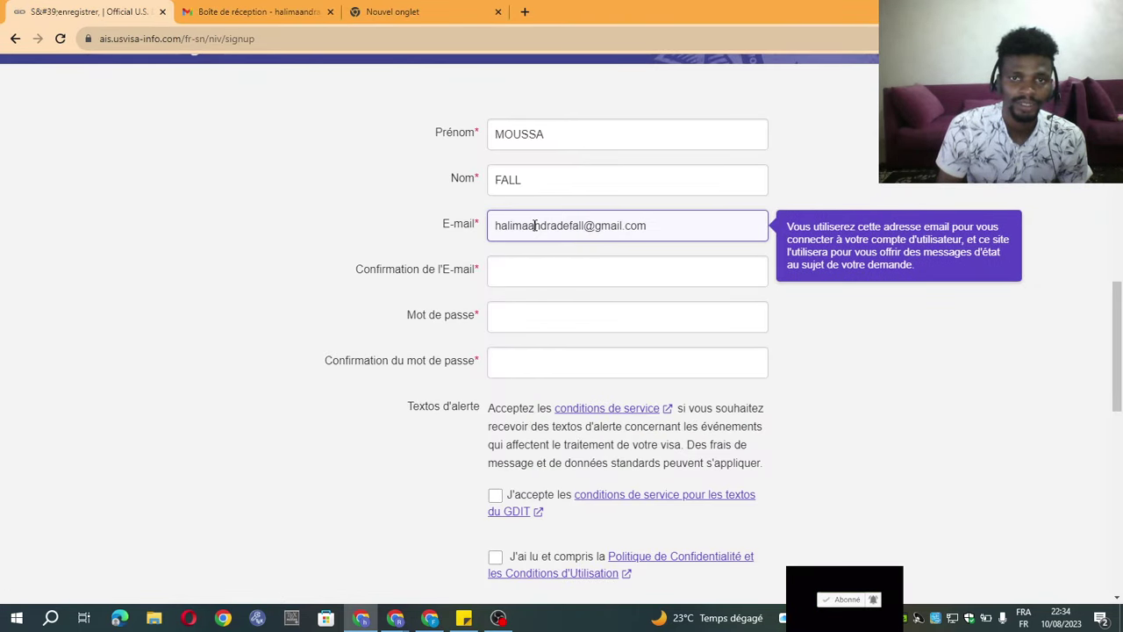
Copy the pasted e-mail address into the e-mail confirmation field.
{"action": "triple_click", "coordinate": [535, 226]}
{"action": "right_click", "coordinate": [534, 226]}
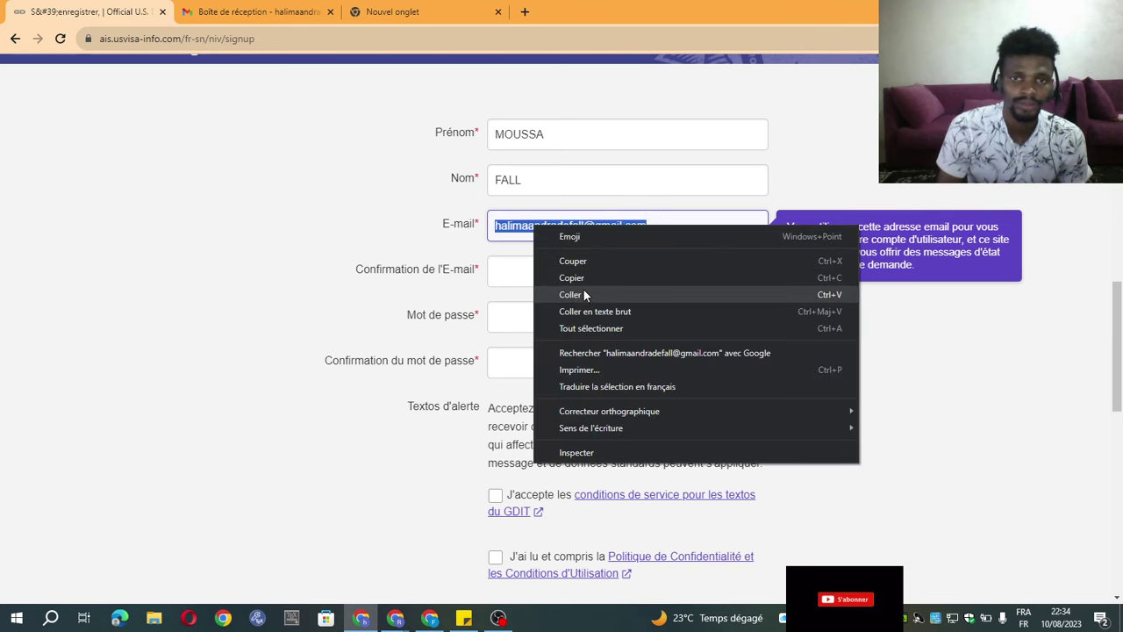
{"action": "left_click", "coordinate": [575, 278]}
{"action": "left_click", "coordinate": [549, 277]}
{"action": "right_click", "coordinate": [550, 281]}
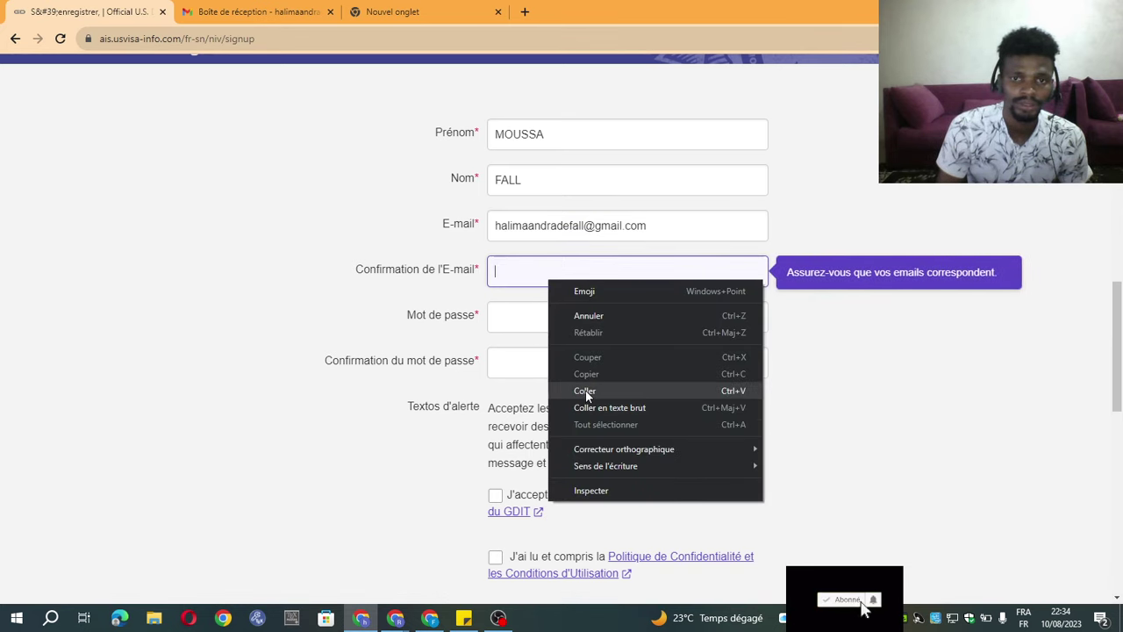
{"action": "left_click", "coordinate": [586, 392]}
Type the account password and enter it again in the confirmation field.
{"action": "left_click", "coordinate": [537, 318]}
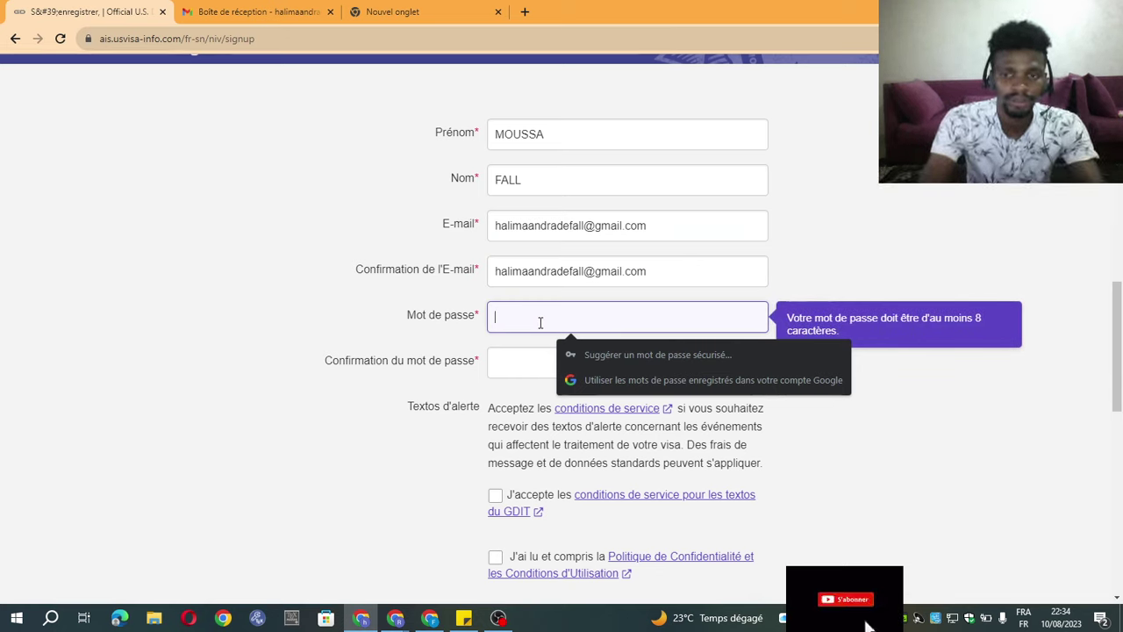
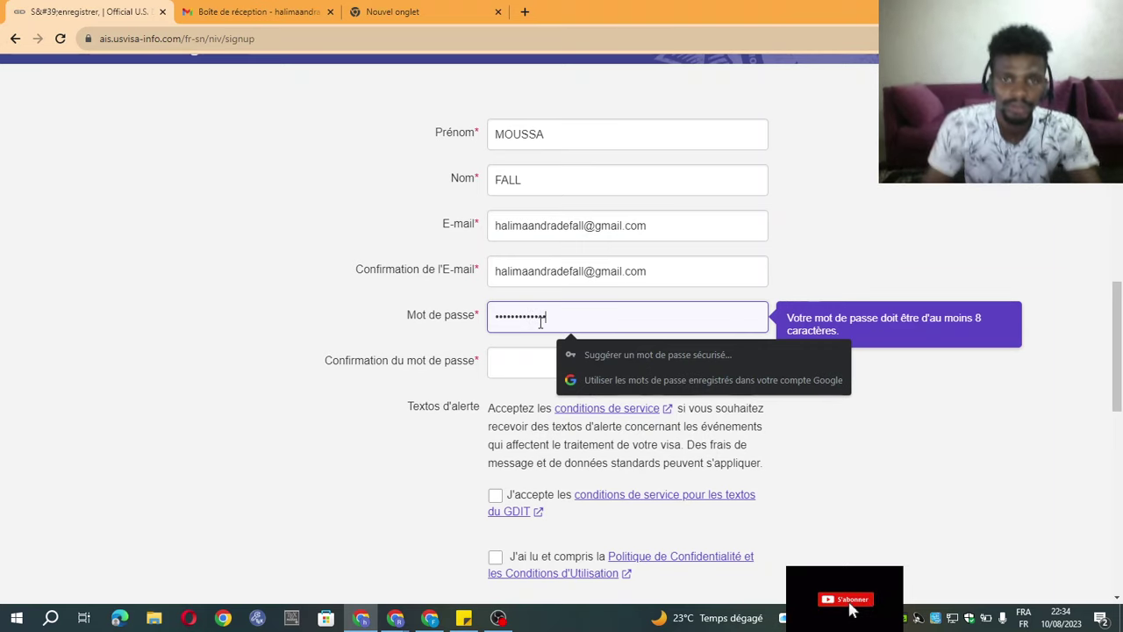
{"action": "left_click", "coordinate": [534, 372]}
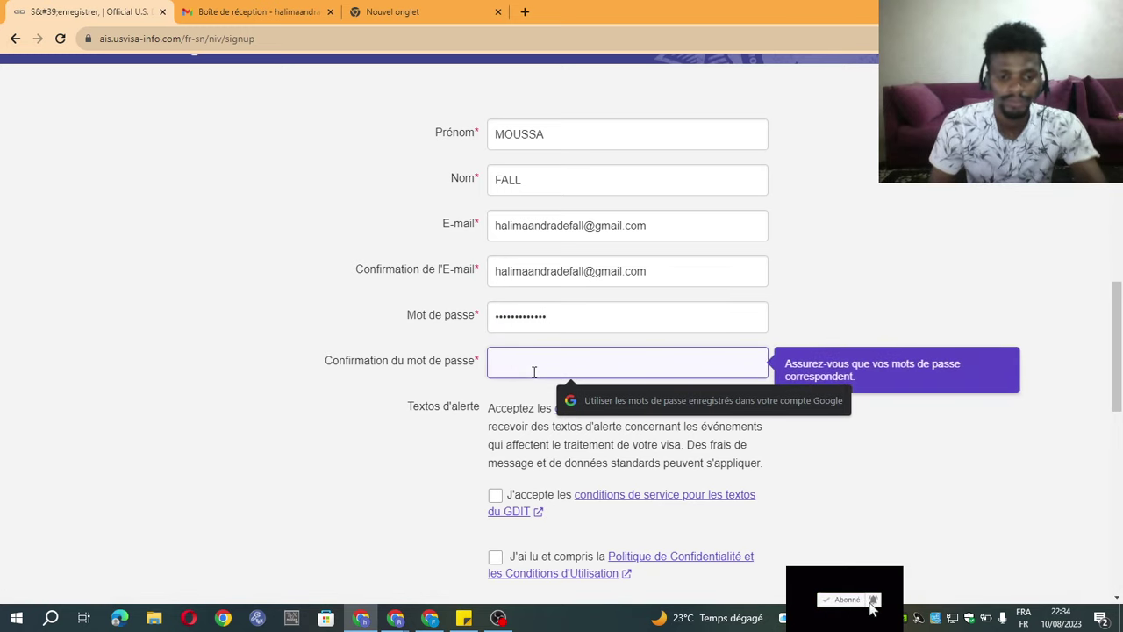
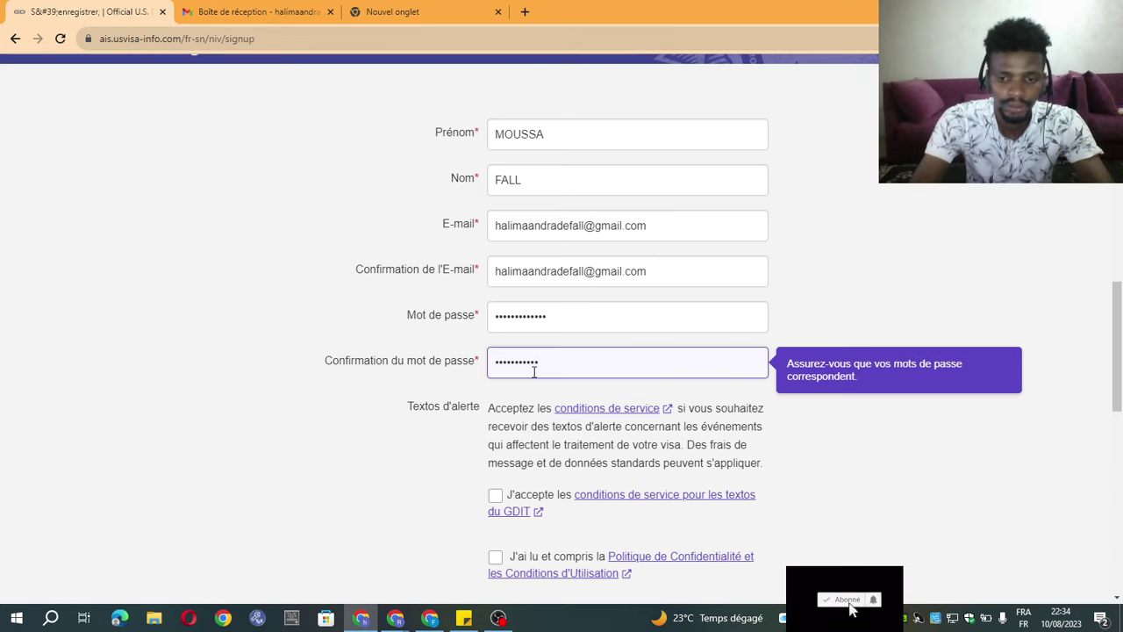
Accept the text-alert terms and set the mobile country code to Senegal +221.
{"action": "scroll", "coordinate": [518, 366], "scroll_direction": "down", "scroll_amount": 2}
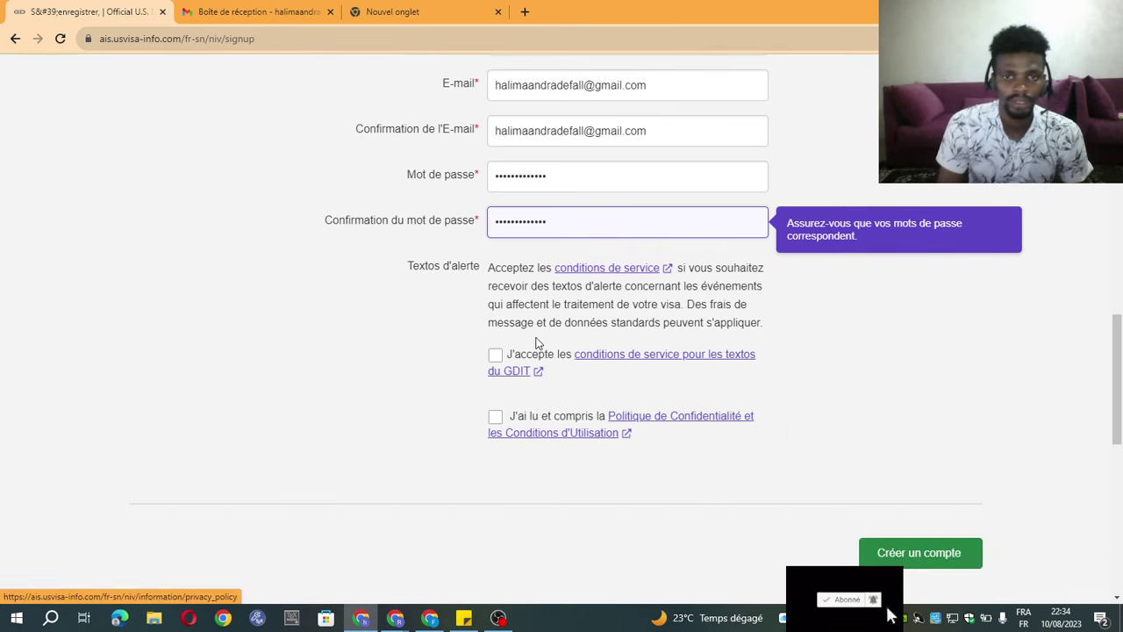
{"action": "left_click", "coordinate": [505, 358]}
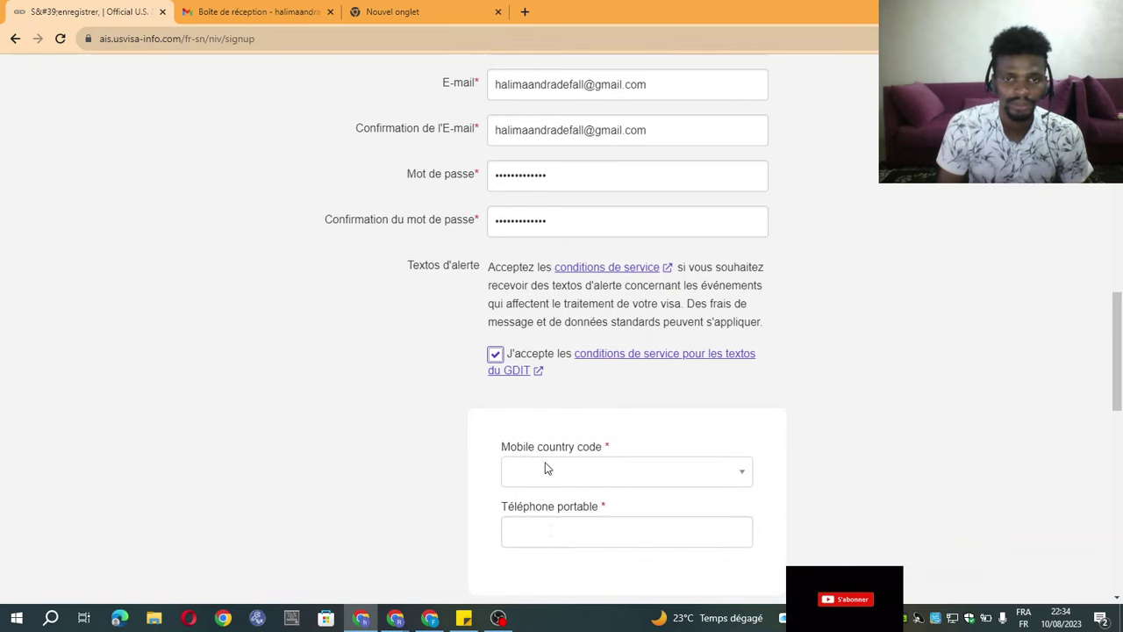
{"action": "scroll", "coordinate": [544, 466], "scroll_direction": "down", "scroll_amount": 2}
{"action": "left_click", "coordinate": [602, 338]}
{"action": "left_click", "coordinate": [590, 329]}
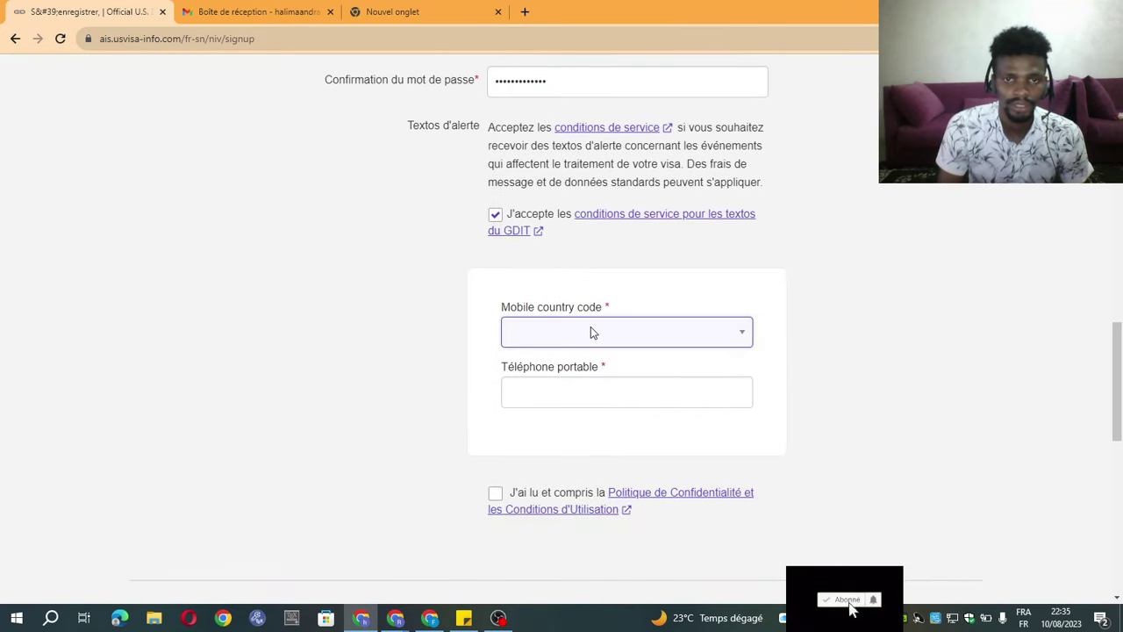
{"action": "left_click", "coordinate": [710, 330]}
{"action": "scroll", "coordinate": [599, 271], "scroll_direction": "down", "scroll_amount": 4}
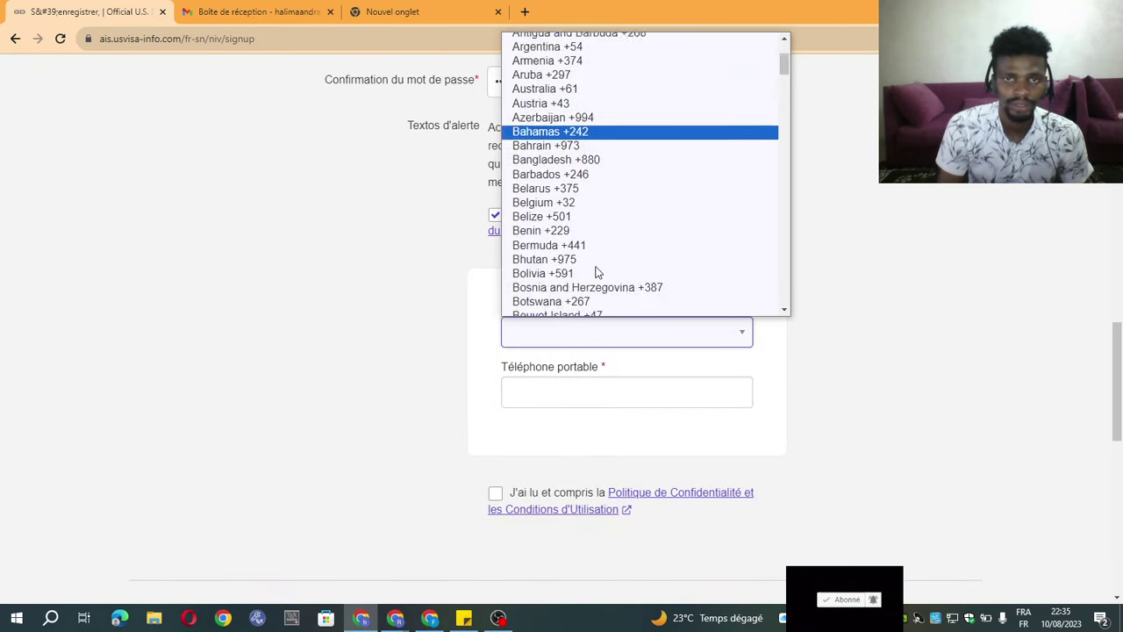
{"action": "key", "text": "s"}
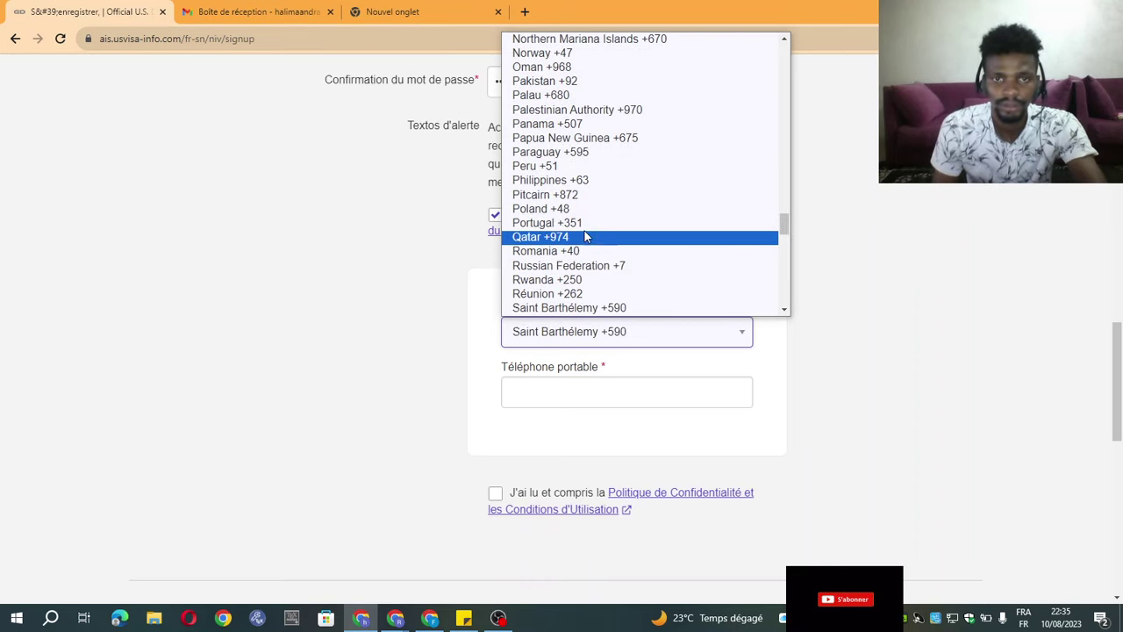
{"action": "scroll", "coordinate": [588, 202], "scroll_direction": "down", "scroll_amount": 3}
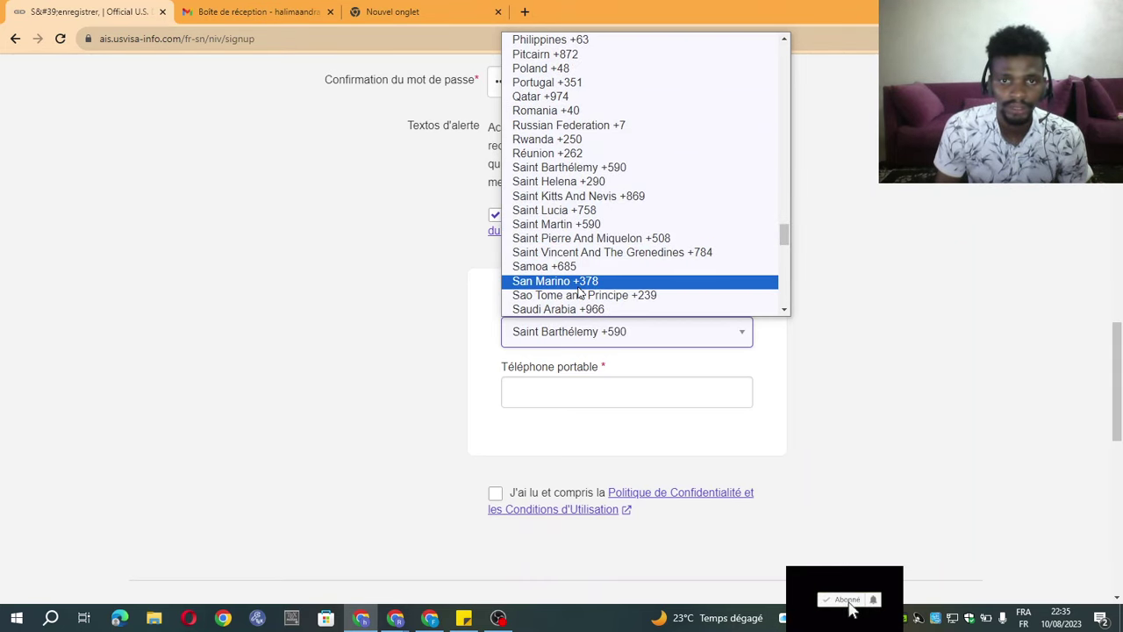
{"action": "scroll", "coordinate": [579, 202], "scroll_direction": "down", "scroll_amount": 3}
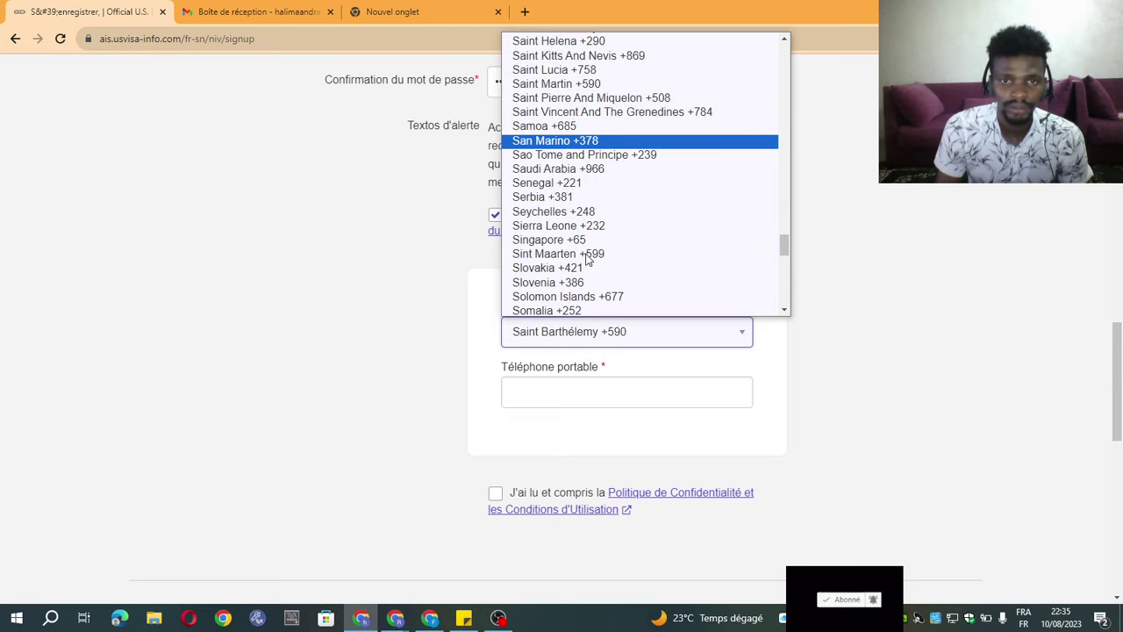
{"action": "left_click", "coordinate": [569, 183]}
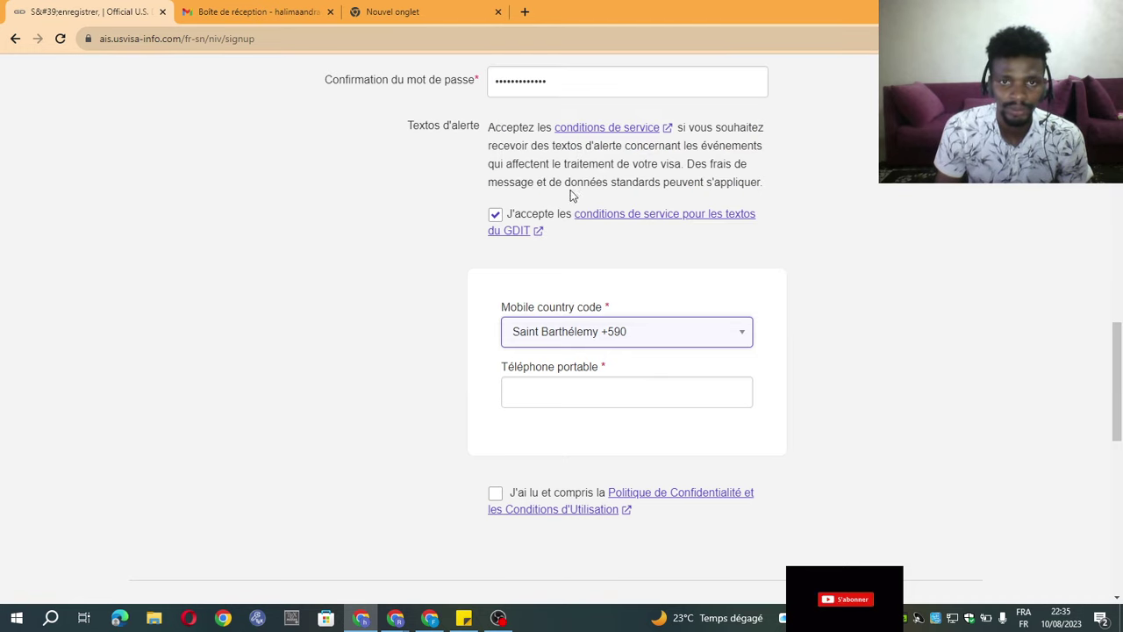
Enter the mobile phone number, accept the privacy policy and create the account.
{"action": "left_click", "coordinate": [557, 391]}
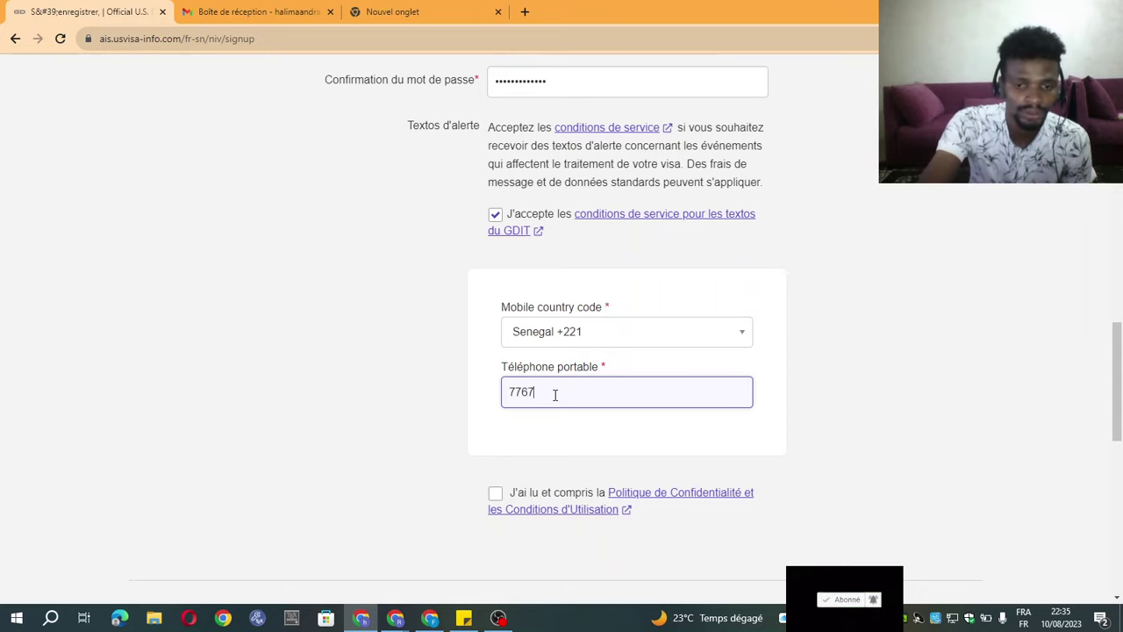
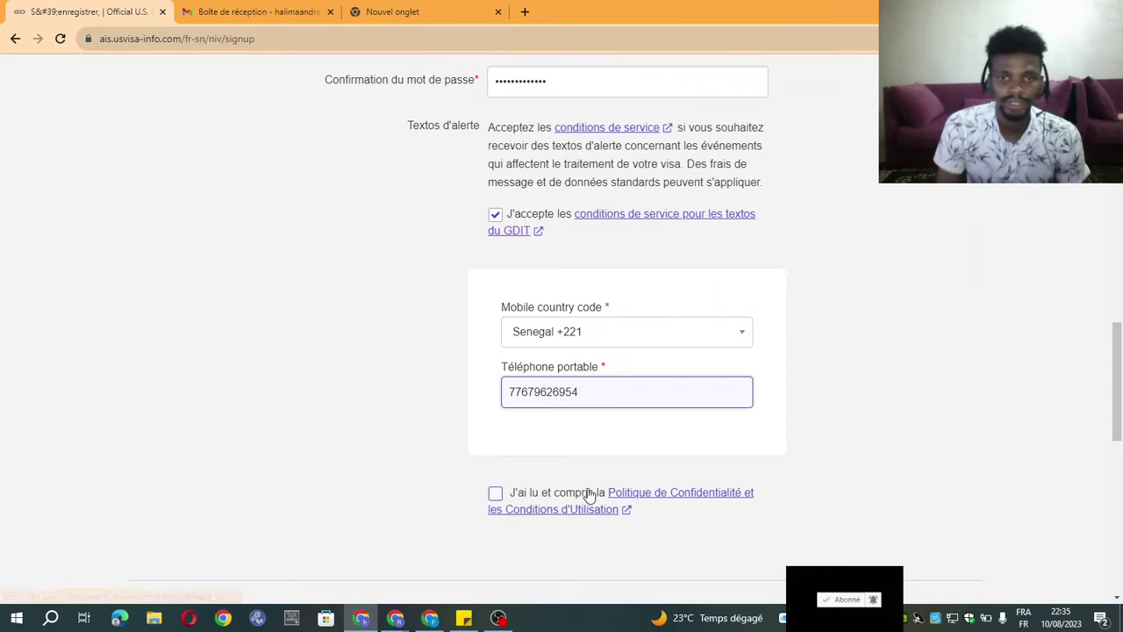
{"action": "left_click", "coordinate": [494, 497]}
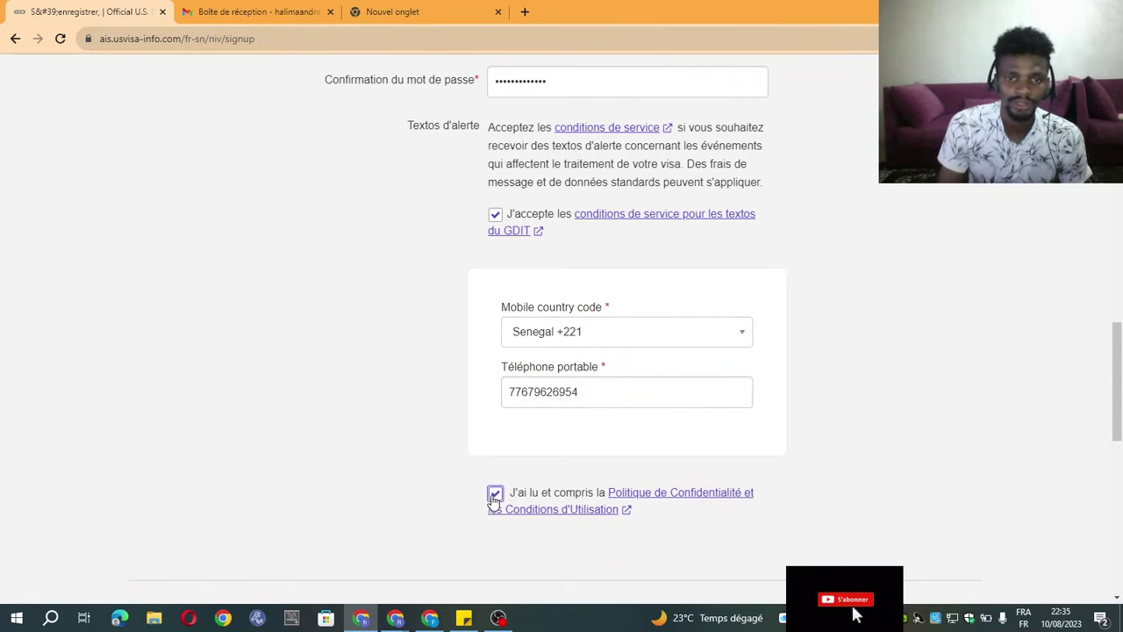
{"action": "scroll", "coordinate": [684, 474], "scroll_direction": "down", "scroll_amount": 2}
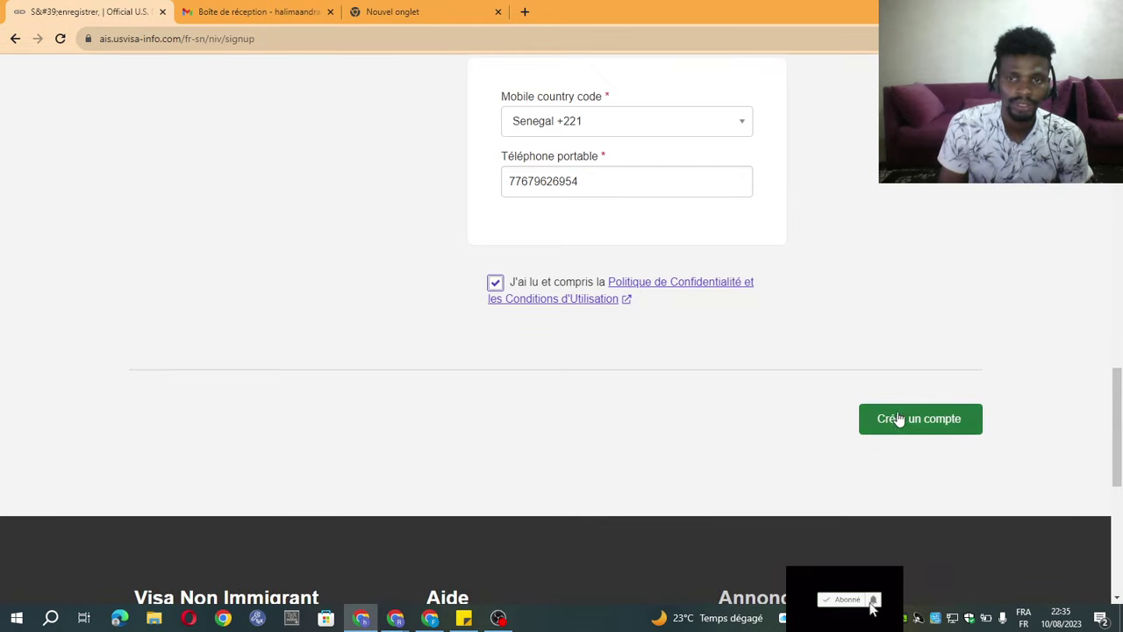
{"action": "left_click", "coordinate": [912, 505]}
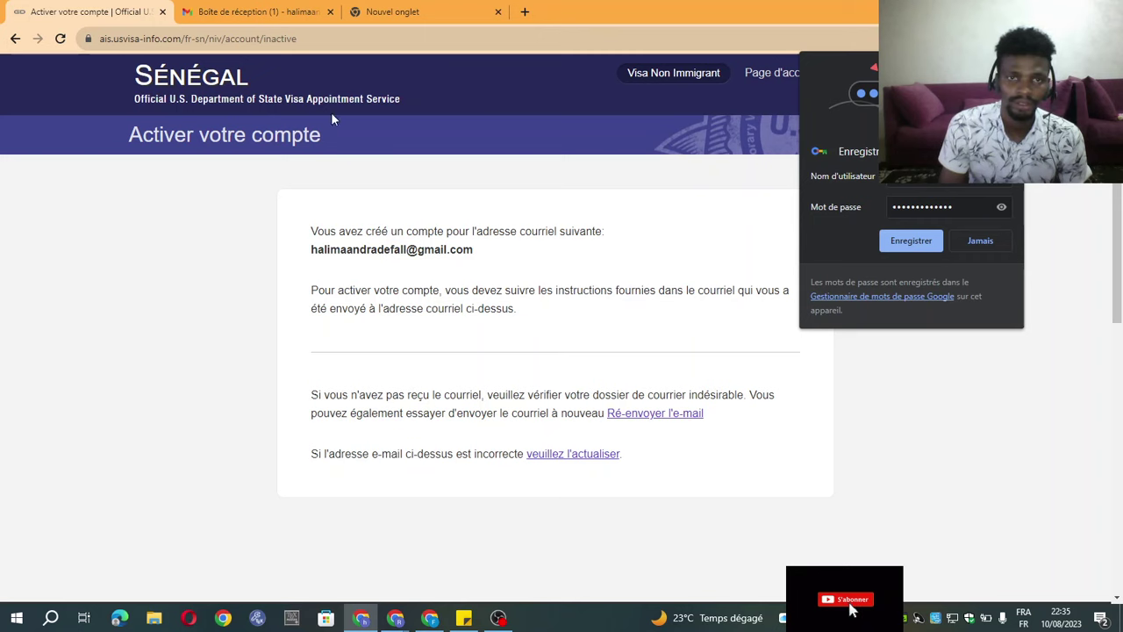
Open the Confirmation instructions email in Gmail and follow its account activation link.
{"action": "left_click", "coordinate": [254, 12]}
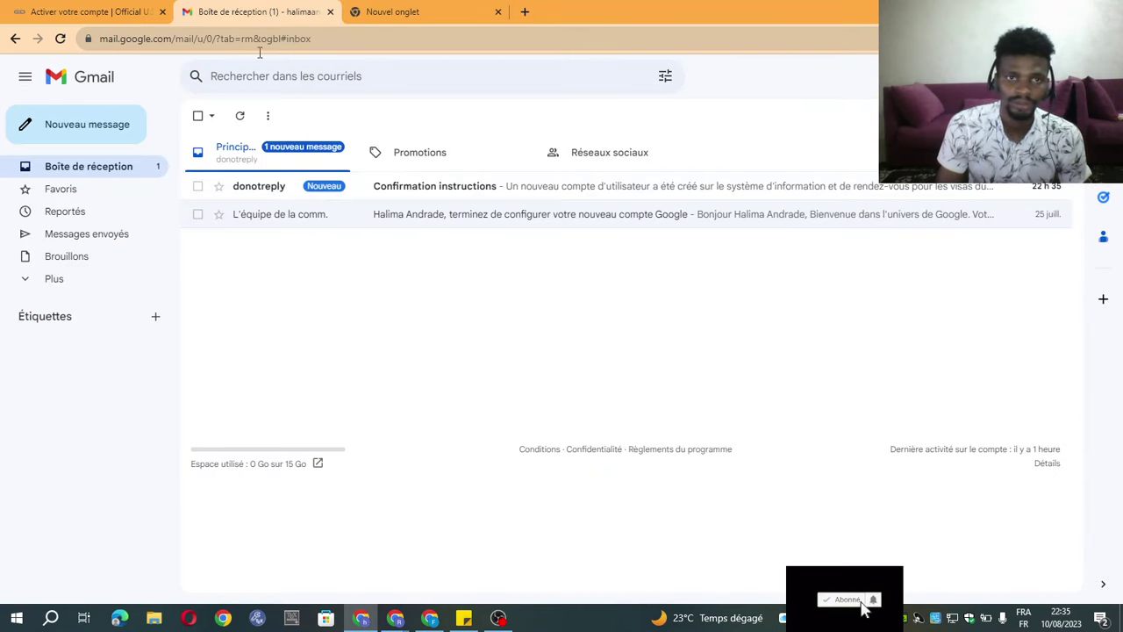
{"action": "left_click", "coordinate": [399, 193]}
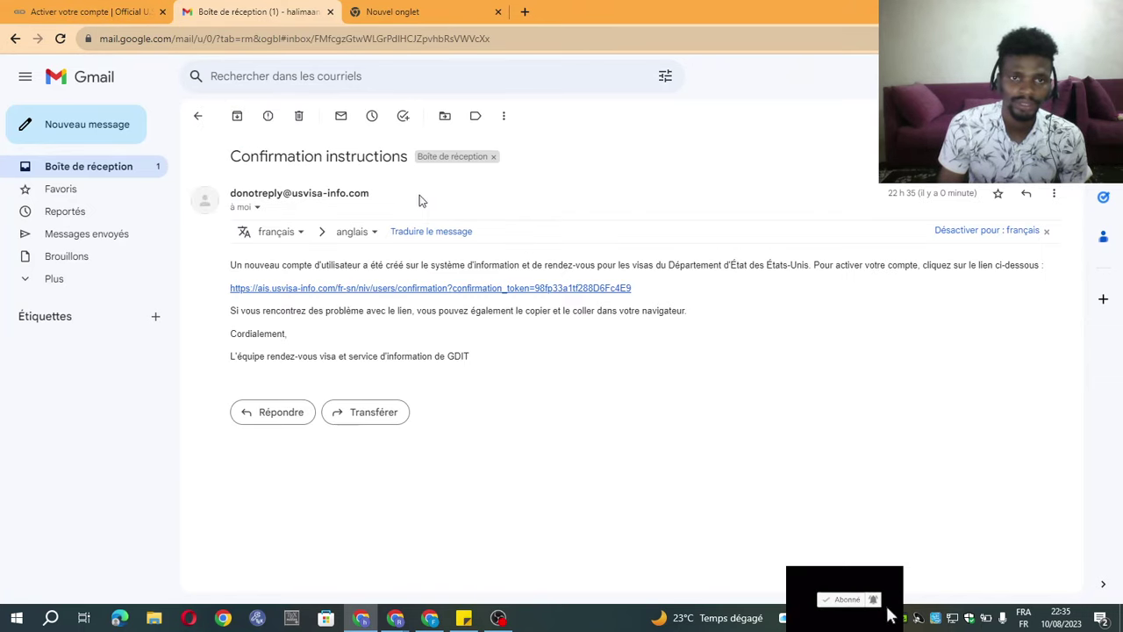
{"action": "left_click", "coordinate": [537, 294]}
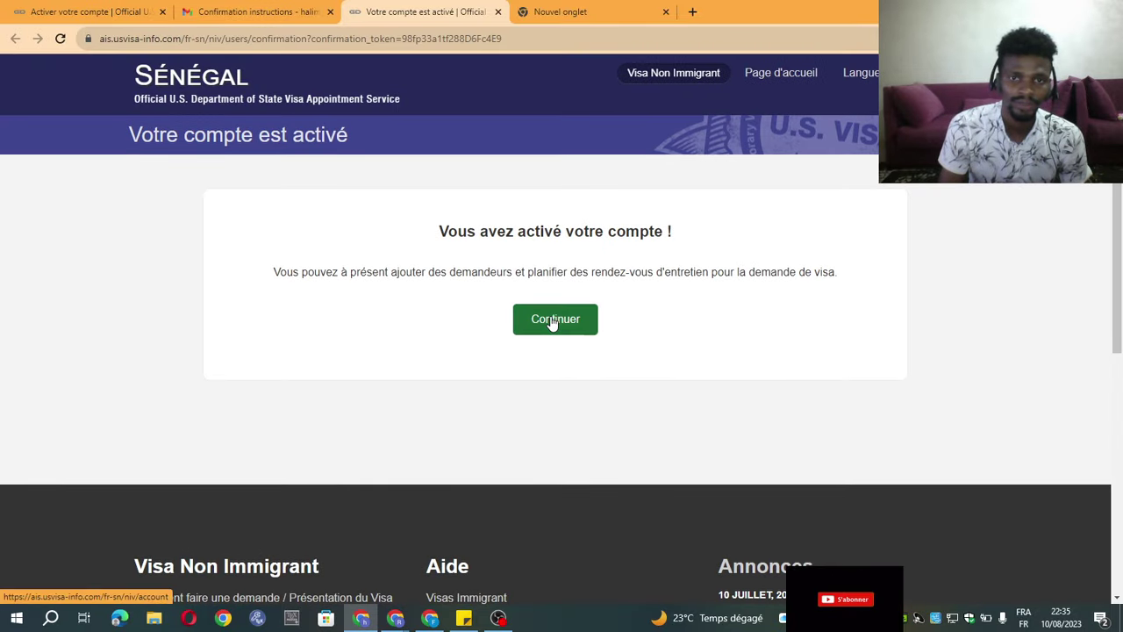
Continue from the activation page to the Nouveau demandeur form and look over its fields.
{"action": "left_click", "coordinate": [579, 324]}
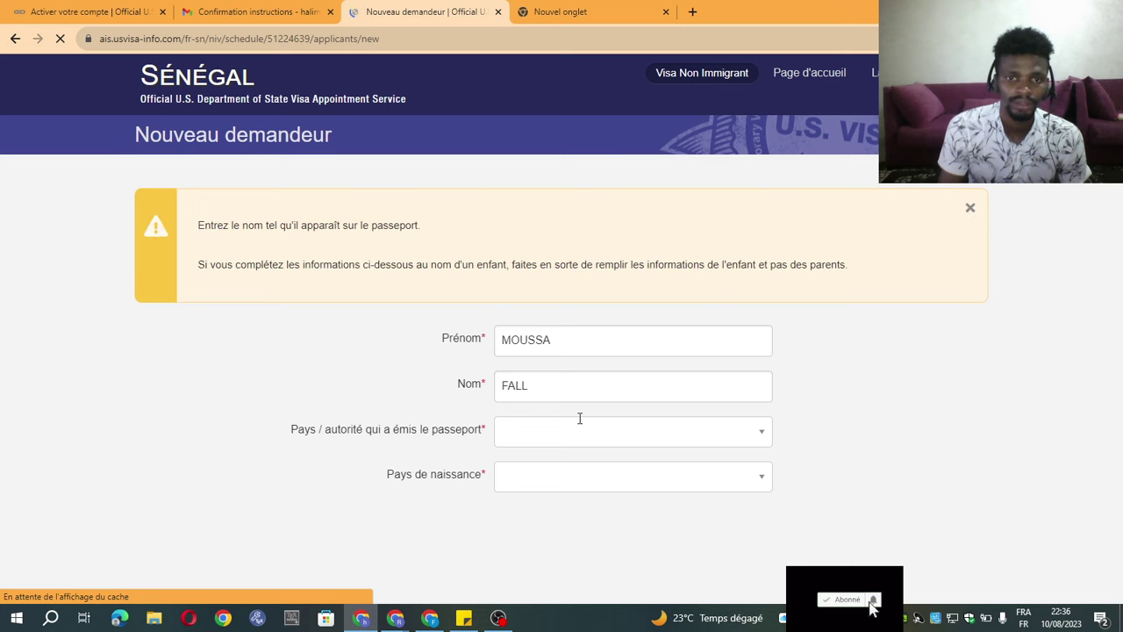
{"action": "scroll", "coordinate": [773, 461], "scroll_direction": "down", "scroll_amount": 4}
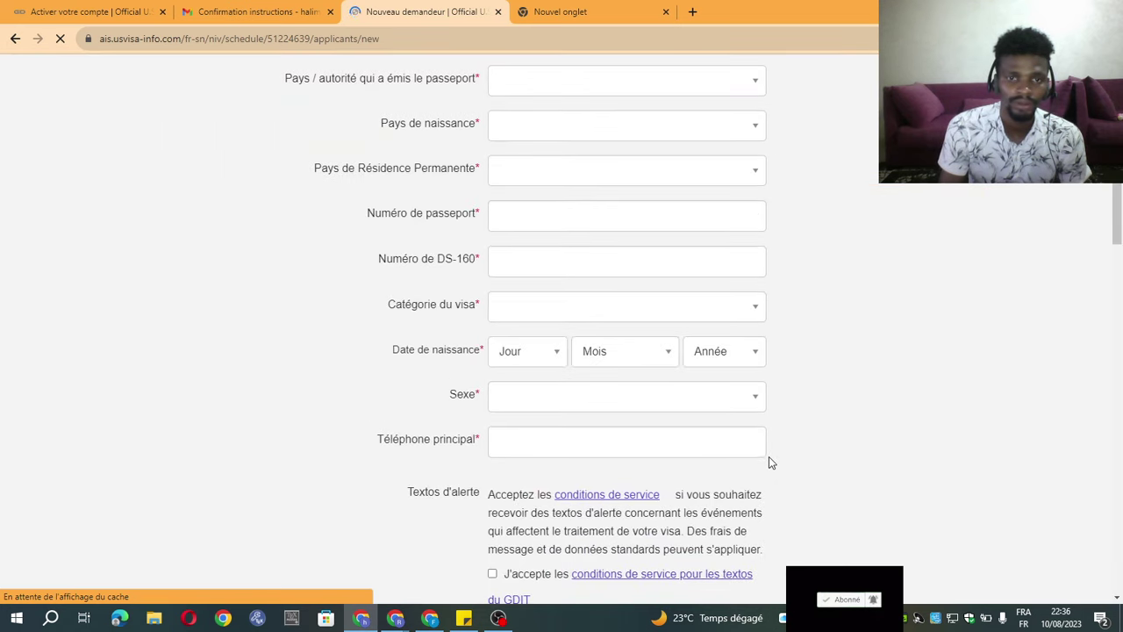
{"action": "scroll", "coordinate": [564, 368], "scroll_direction": "up", "scroll_amount": 2}
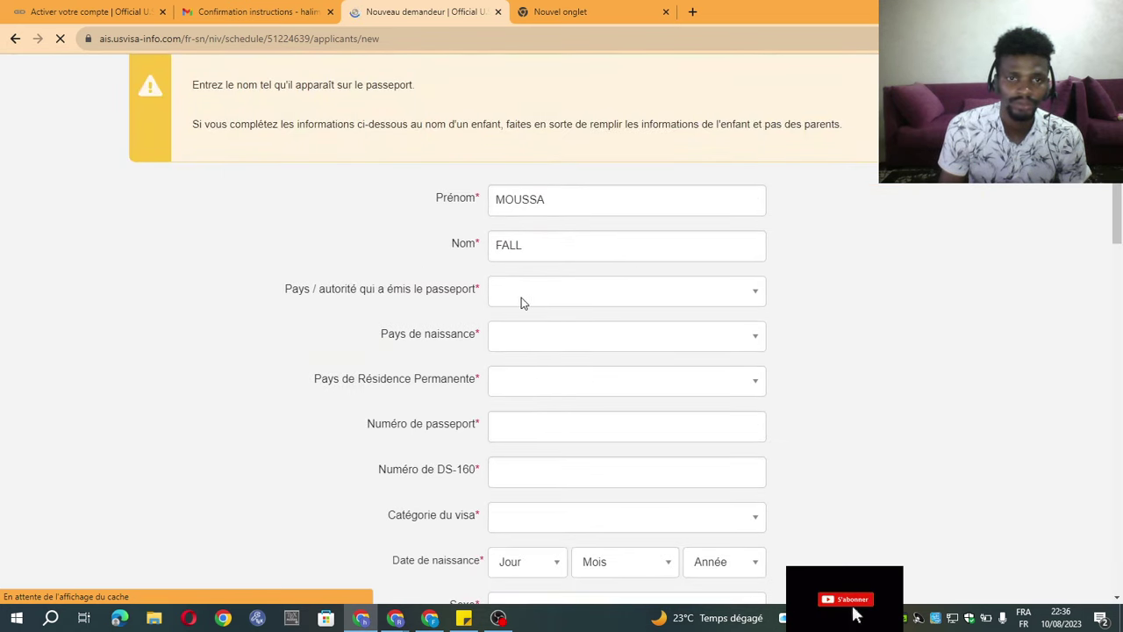
Set the passport-issuing country to Senegal.
{"action": "left_click", "coordinate": [553, 300]}
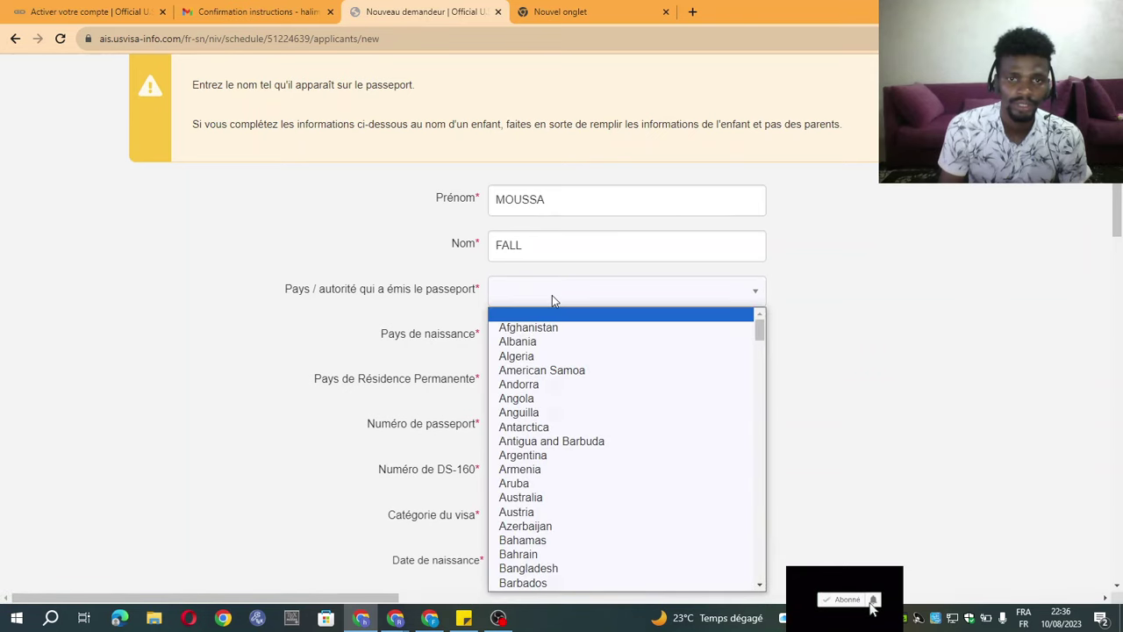
{"action": "scroll", "coordinate": [566, 488], "scroll_direction": "down", "scroll_amount": 3}
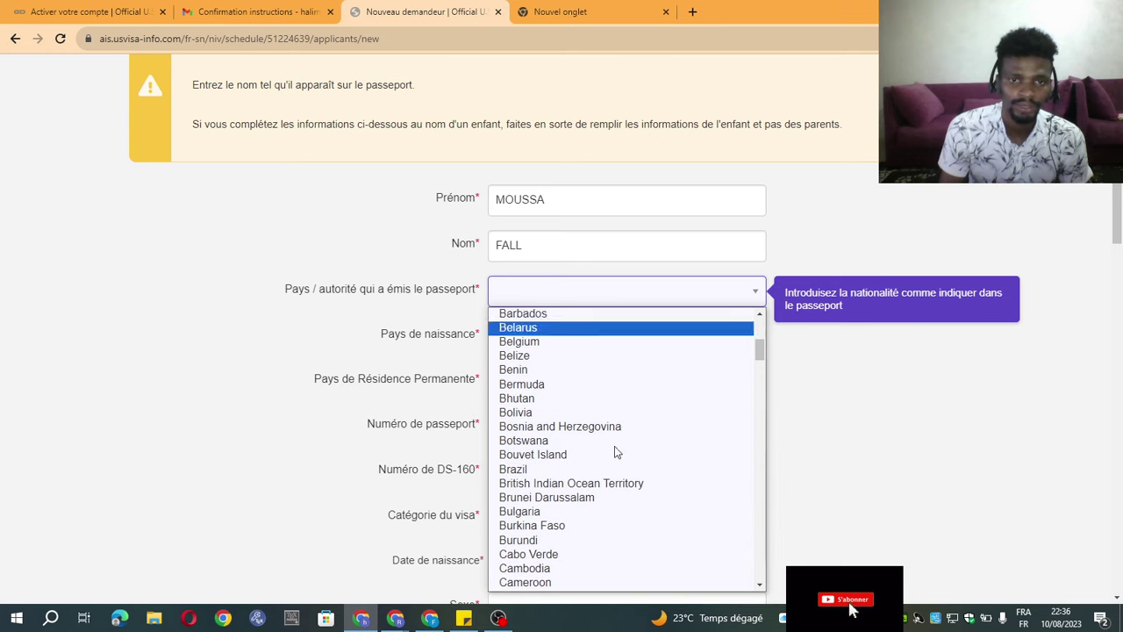
{"action": "scroll", "coordinate": [606, 483], "scroll_direction": "down", "scroll_amount": 6}
{"action": "scroll", "coordinate": [595, 517], "scroll_direction": "down", "scroll_amount": 6}
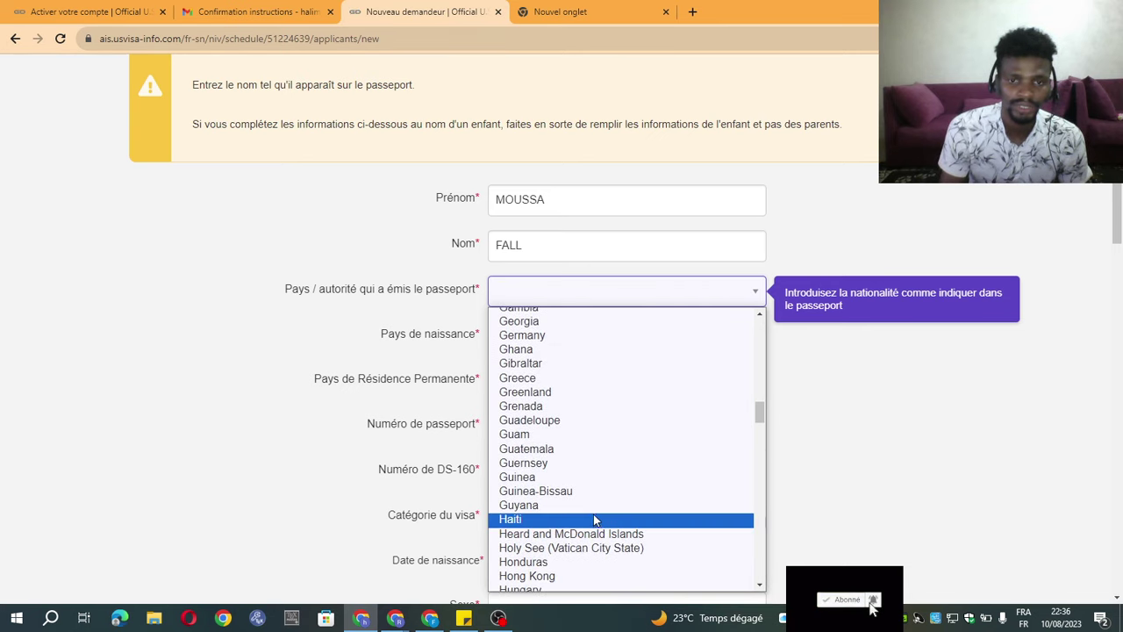
{"action": "key", "text": "s"}
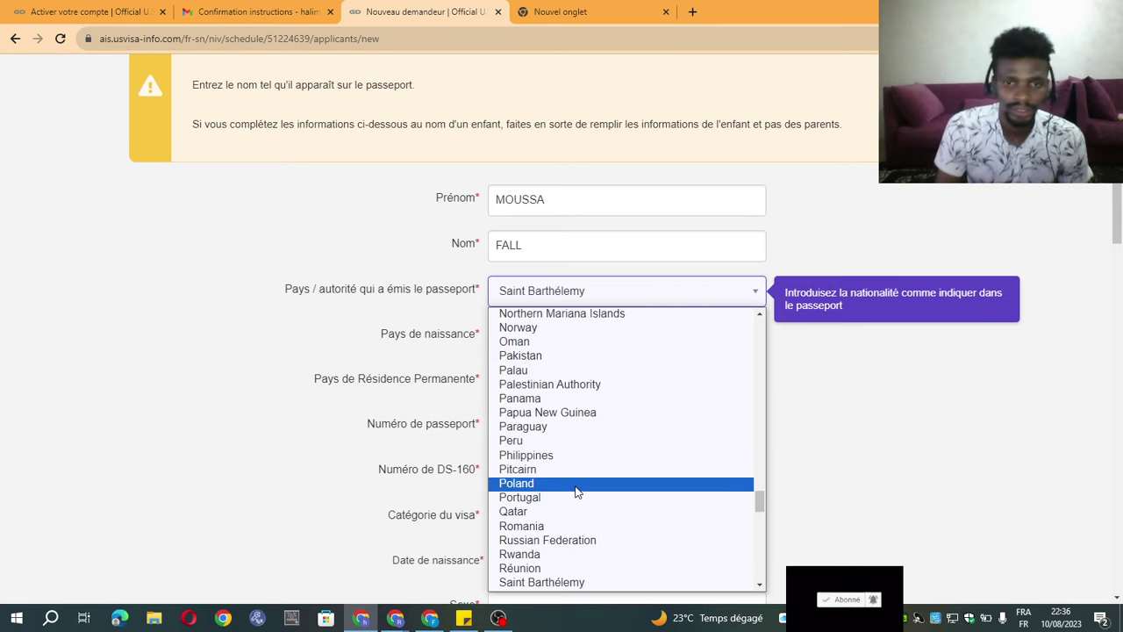
{"action": "scroll", "coordinate": [575, 492], "scroll_direction": "down", "scroll_amount": 2}
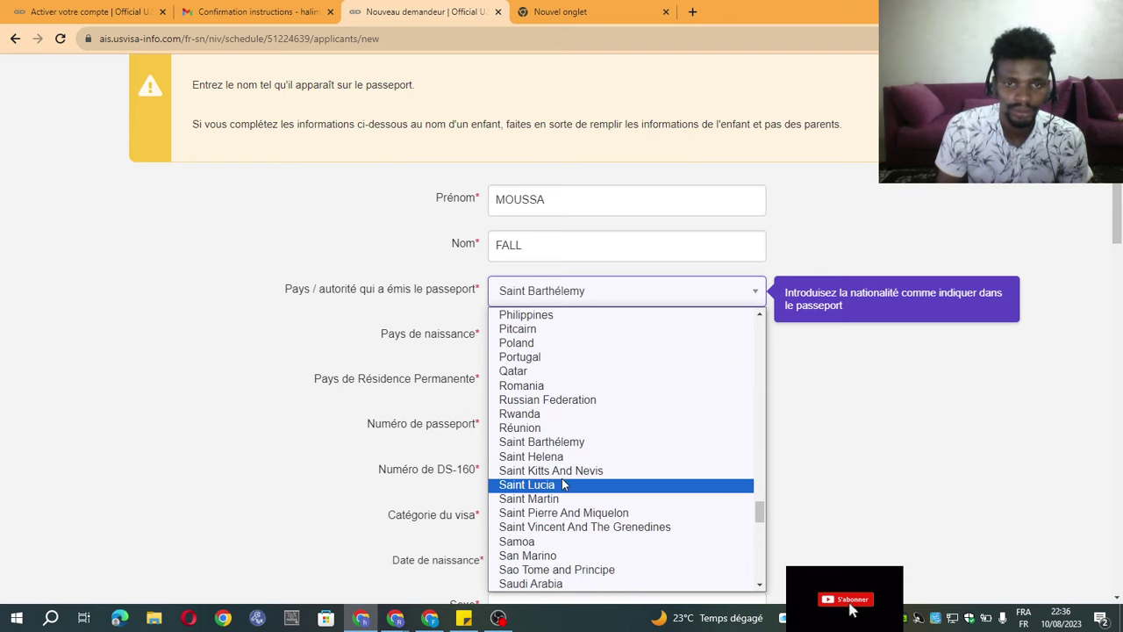
{"action": "scroll", "coordinate": [555, 559], "scroll_direction": "down", "scroll_amount": 3}
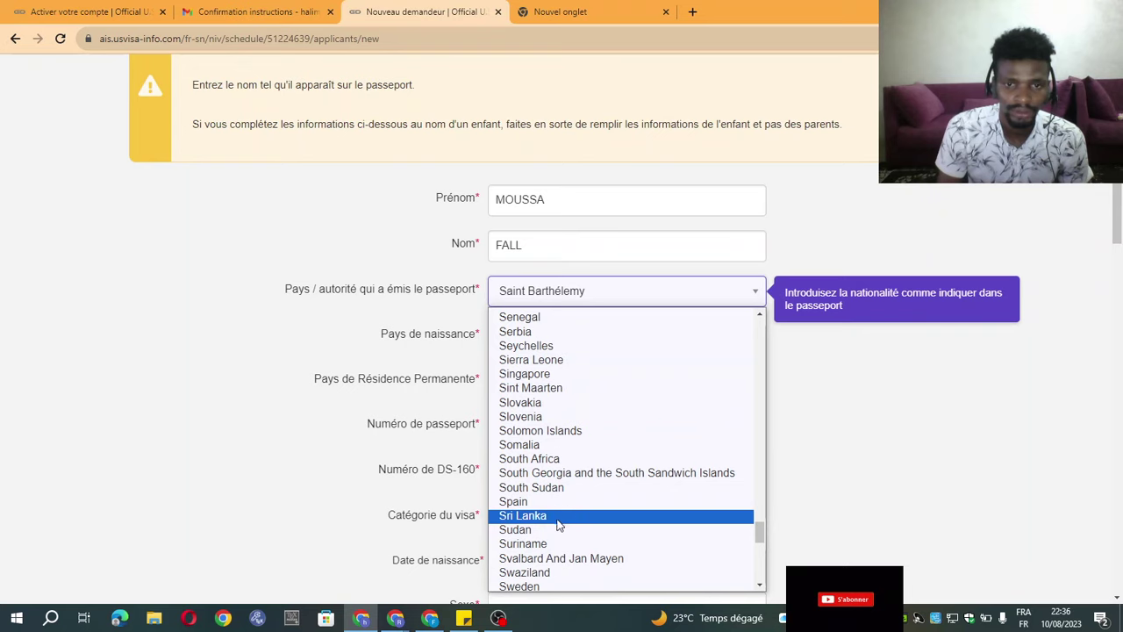
{"action": "scroll", "coordinate": [562, 456], "scroll_direction": "up", "scroll_amount": 3}
{"action": "scroll", "coordinate": [555, 549], "scroll_direction": "down", "scroll_amount": 3}
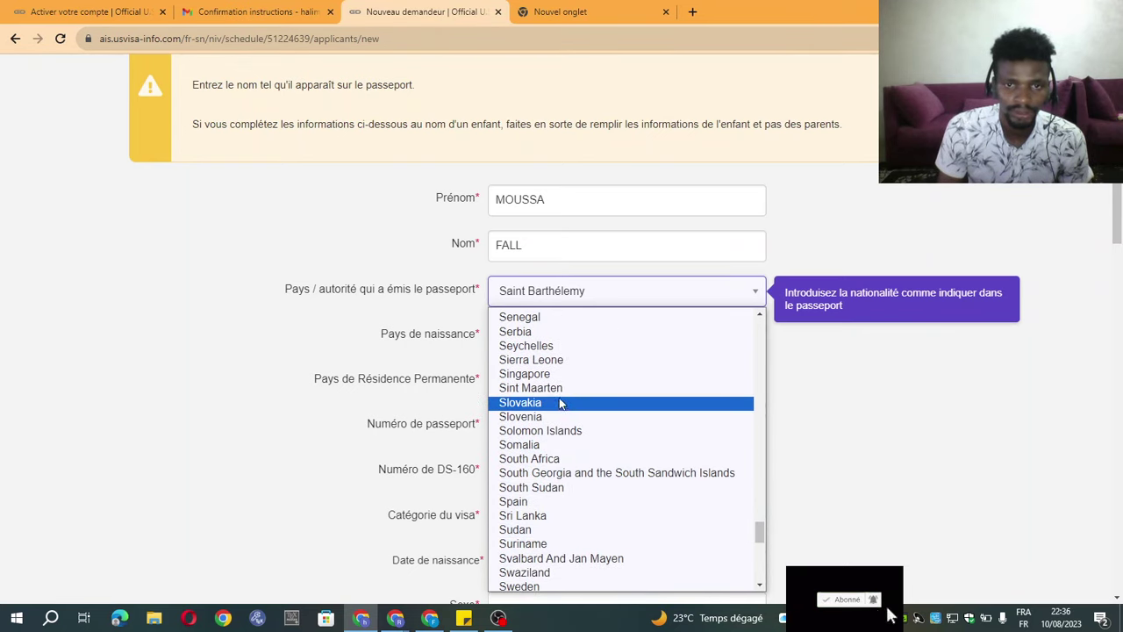
{"action": "left_click", "coordinate": [560, 318]}
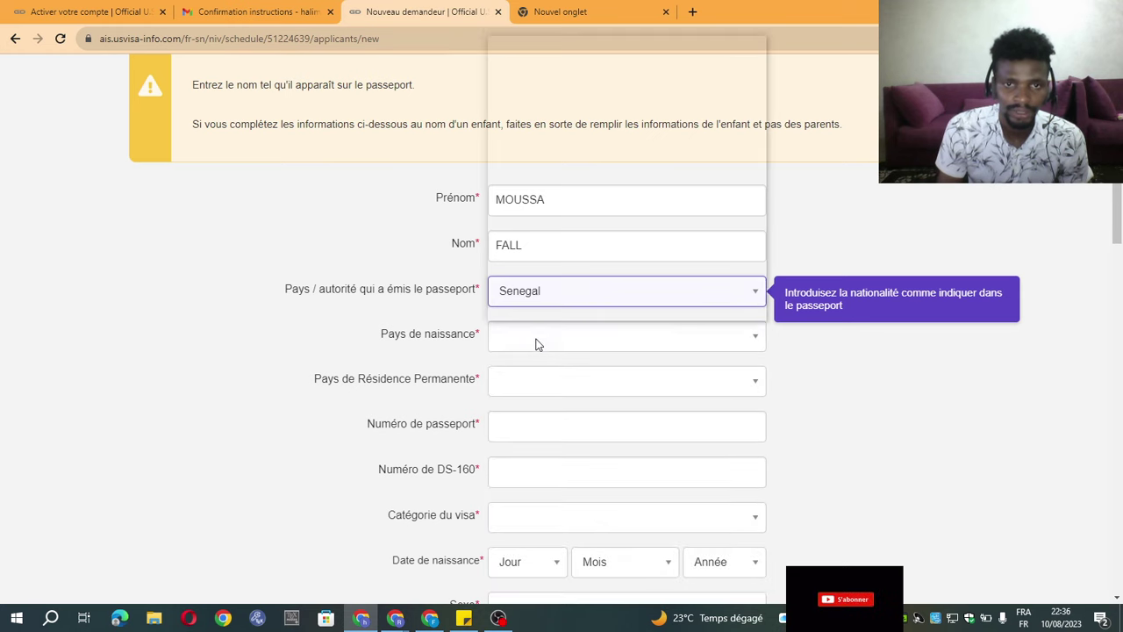
Set the country of birth (Pays de naissance) to Senegal.
{"action": "left_click", "coordinate": [534, 343]}
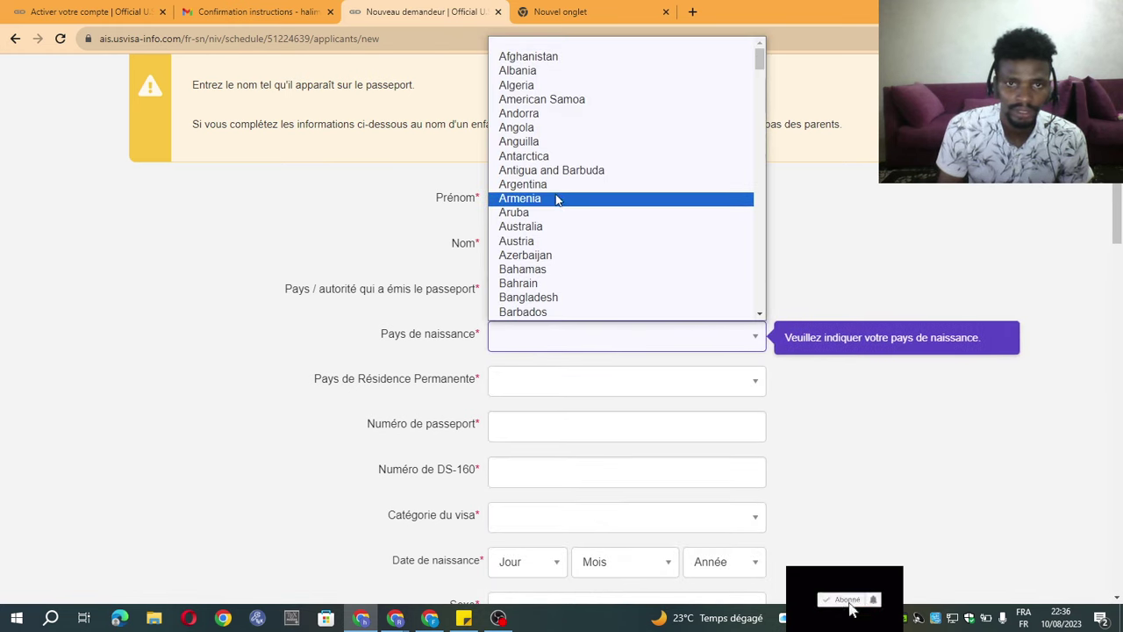
{"action": "scroll", "coordinate": [558, 246], "scroll_direction": "down", "scroll_amount": 3}
{"action": "key", "text": "s"}
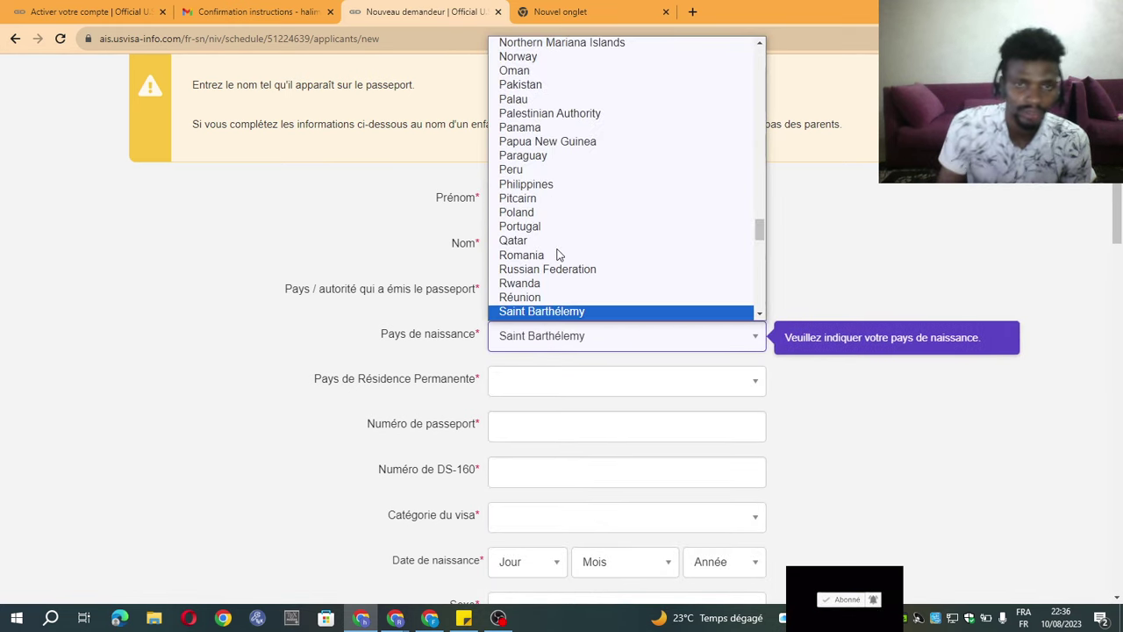
{"action": "scroll", "coordinate": [559, 246], "scroll_direction": "down", "scroll_amount": 3}
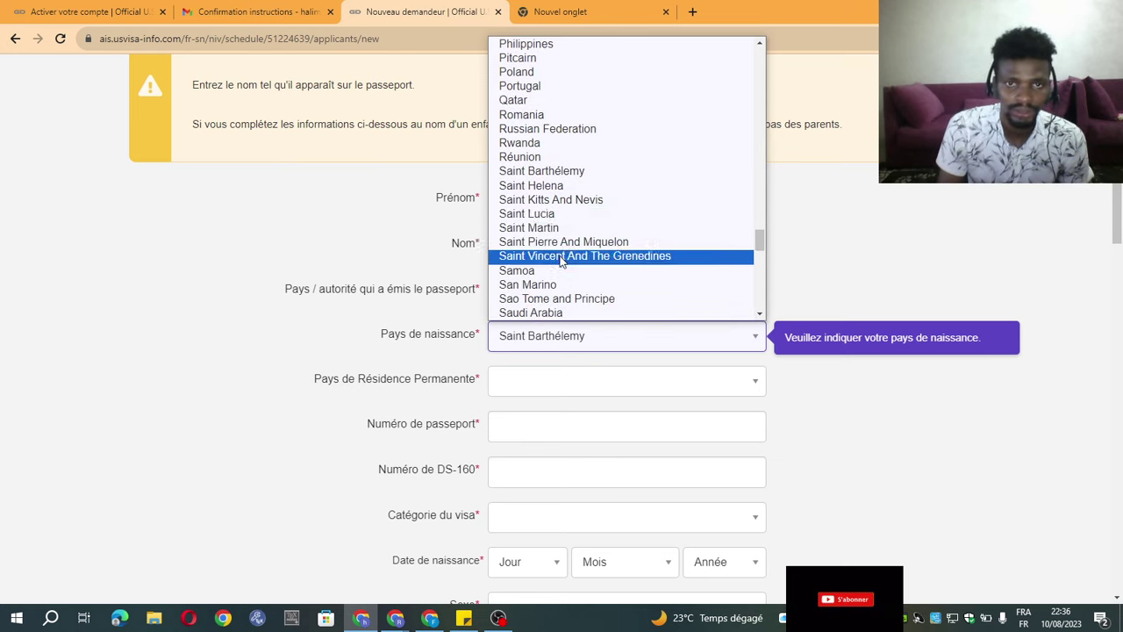
{"action": "scroll", "coordinate": [565, 300], "scroll_direction": "down", "scroll_amount": 2}
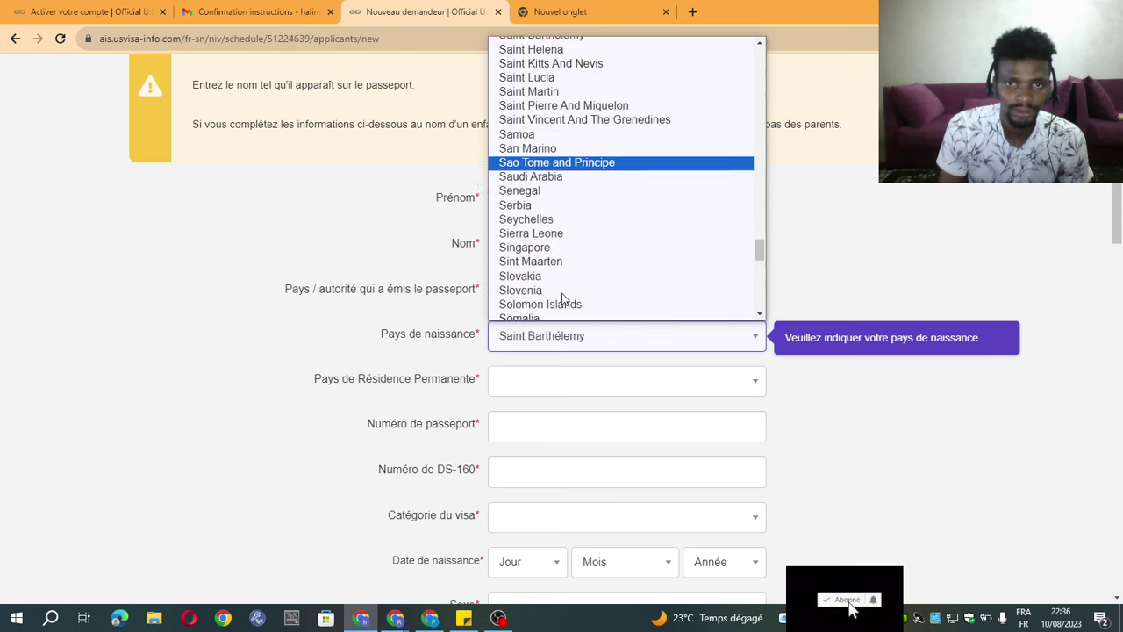
{"action": "left_click", "coordinate": [567, 187]}
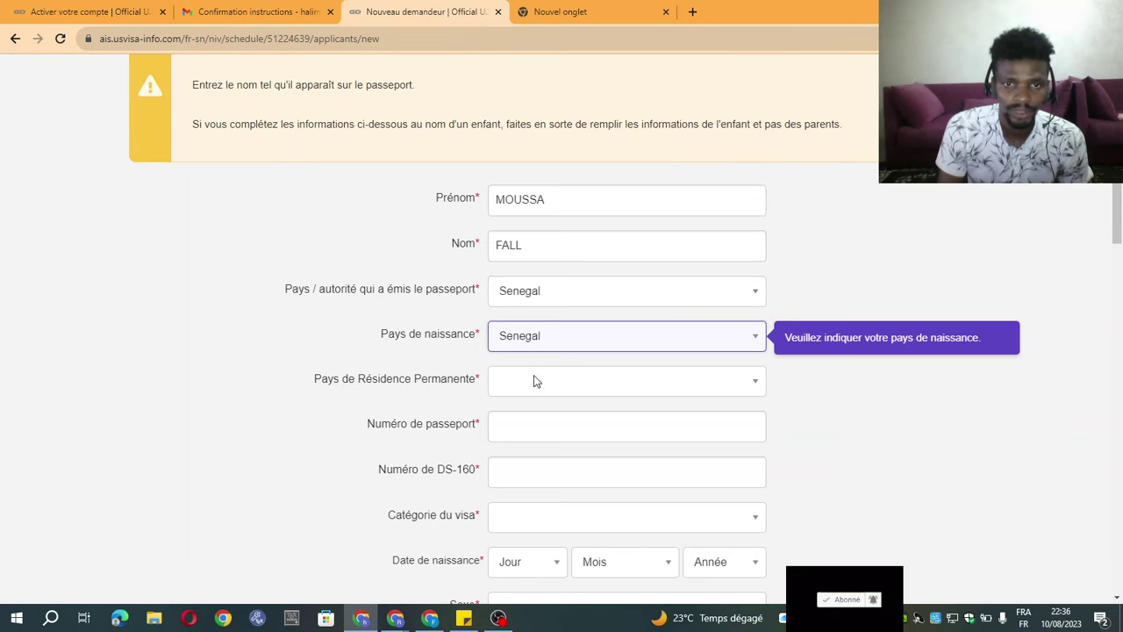
Choose Senegal in the Pays de Résidence Permanente dropdown.
{"action": "left_click", "coordinate": [524, 389]}
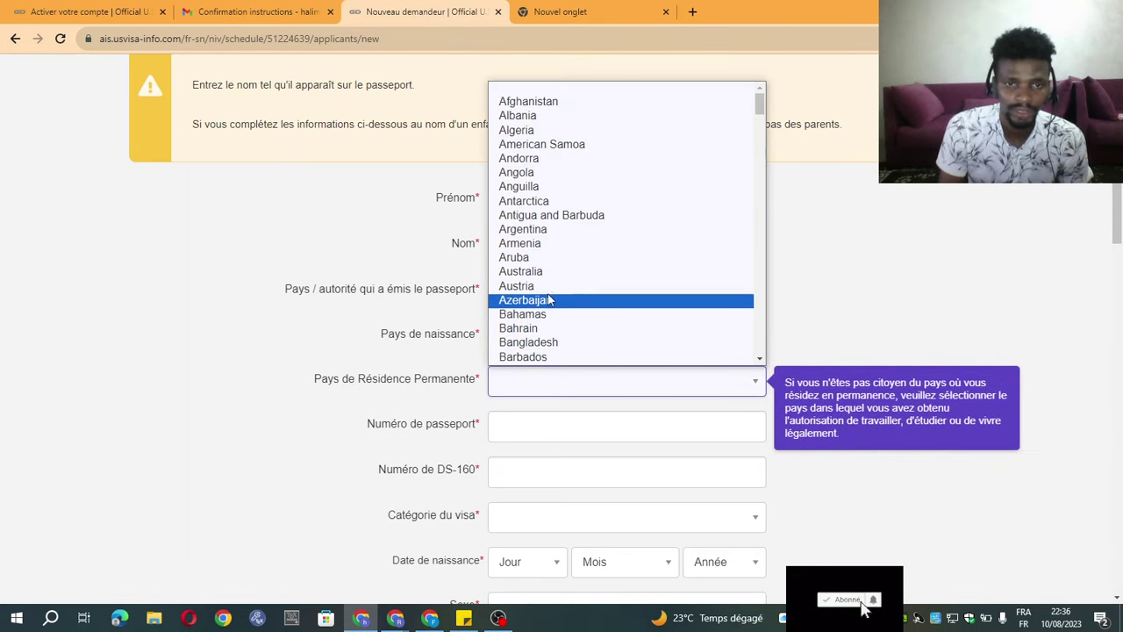
{"action": "scroll", "coordinate": [560, 279], "scroll_direction": "down", "scroll_amount": 2}
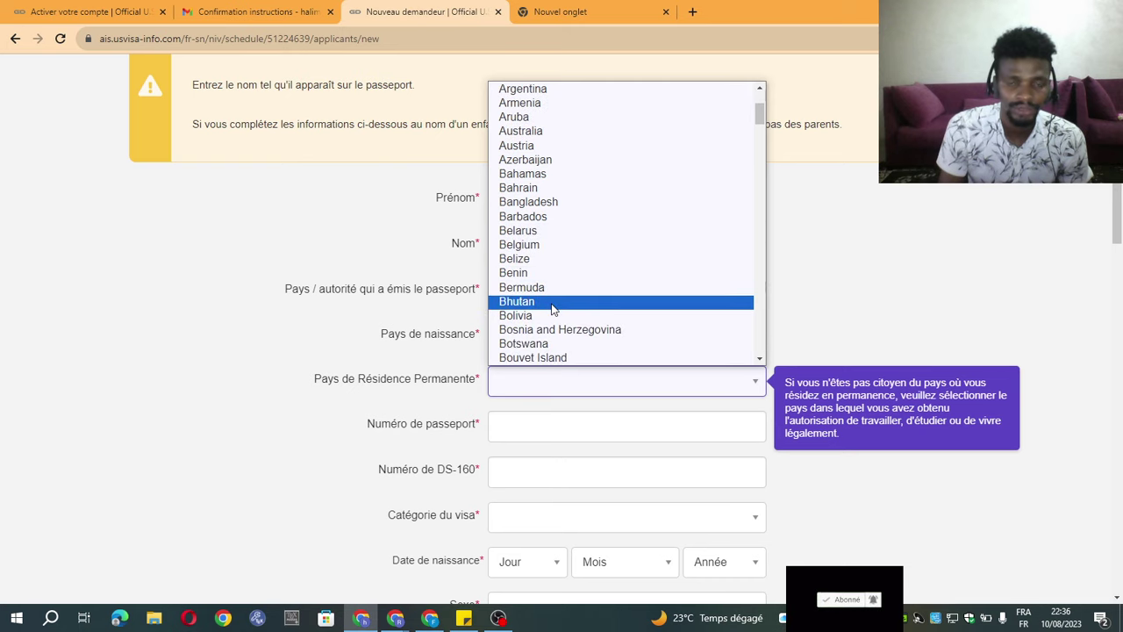
{"action": "scroll", "coordinate": [551, 314], "scroll_direction": "down", "scroll_amount": 2}
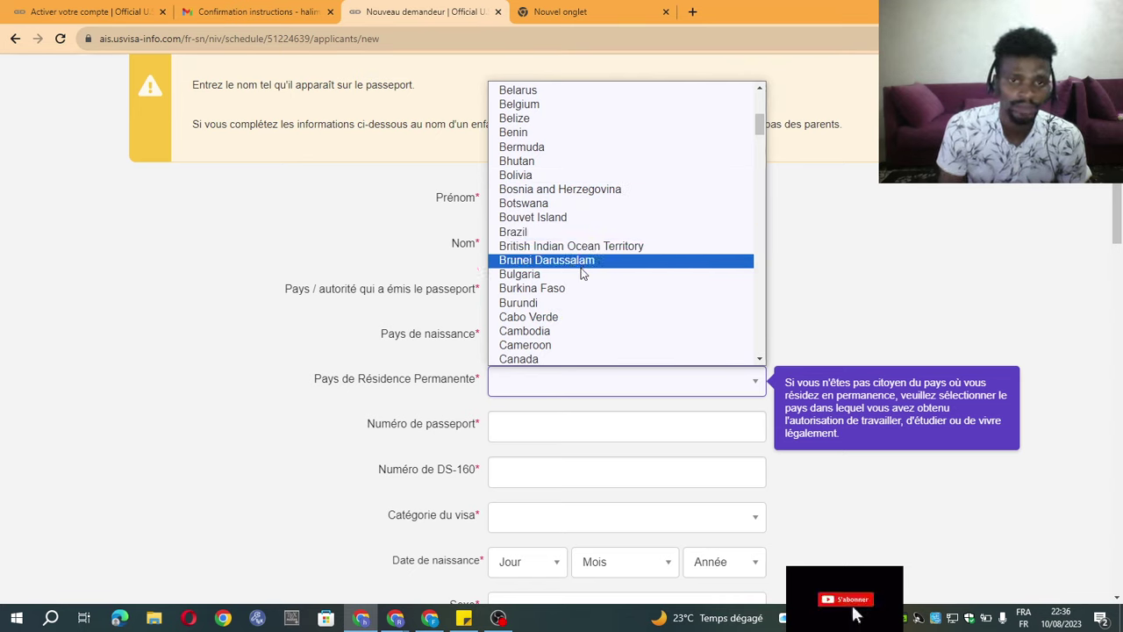
{"action": "scroll", "coordinate": [580, 276], "scroll_direction": "down", "scroll_amount": 2}
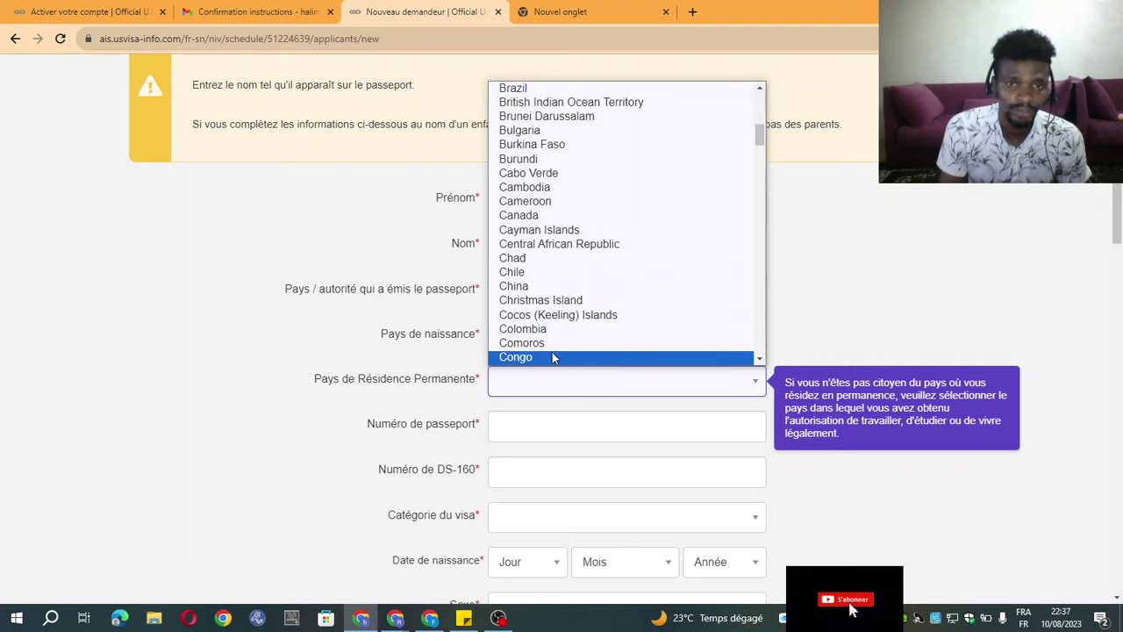
{"action": "scroll", "coordinate": [564, 268], "scroll_direction": "down", "scroll_amount": 5}
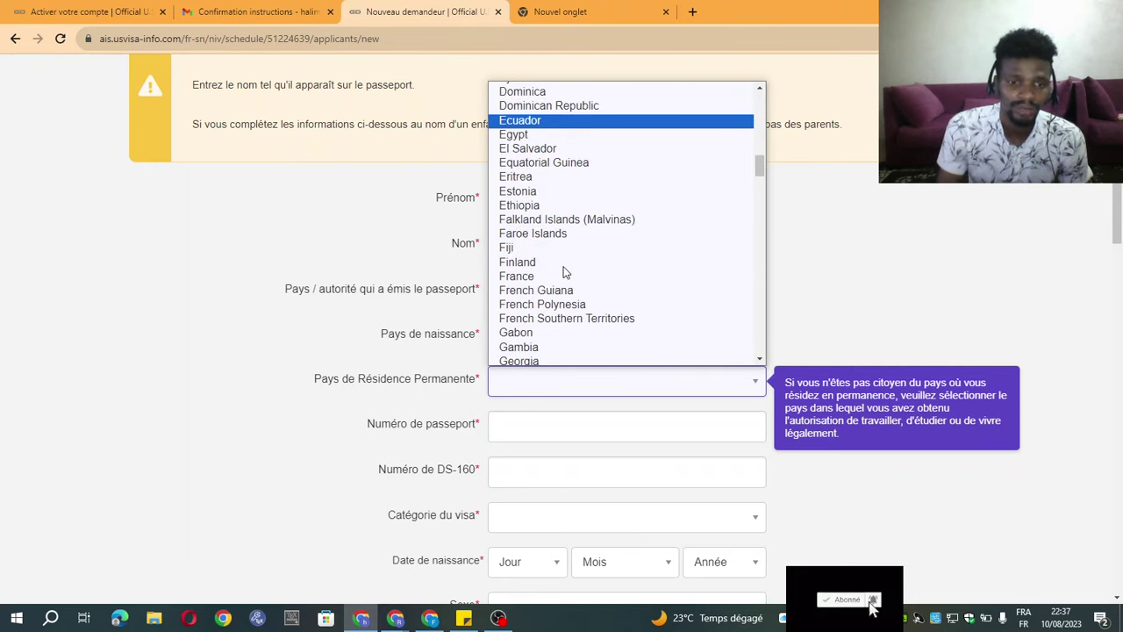
{"action": "key", "text": "s"}
{"action": "scroll", "coordinate": [562, 272], "scroll_direction": "down", "scroll_amount": 3}
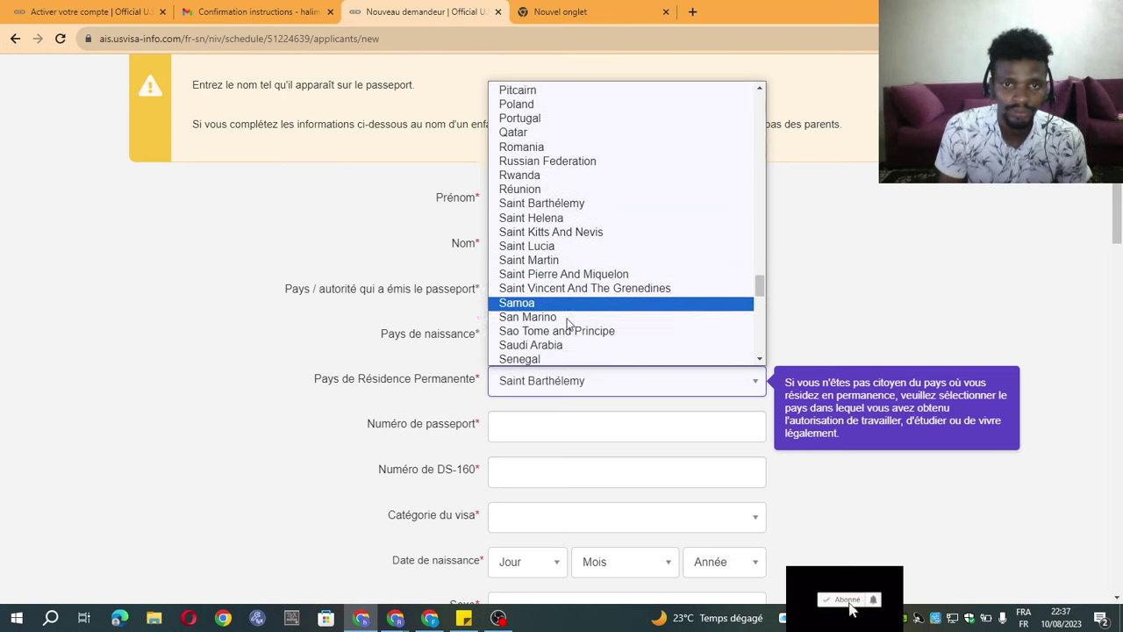
{"action": "scroll", "coordinate": [566, 325], "scroll_direction": "down", "scroll_amount": 3}
{"action": "left_click", "coordinate": [562, 233]}
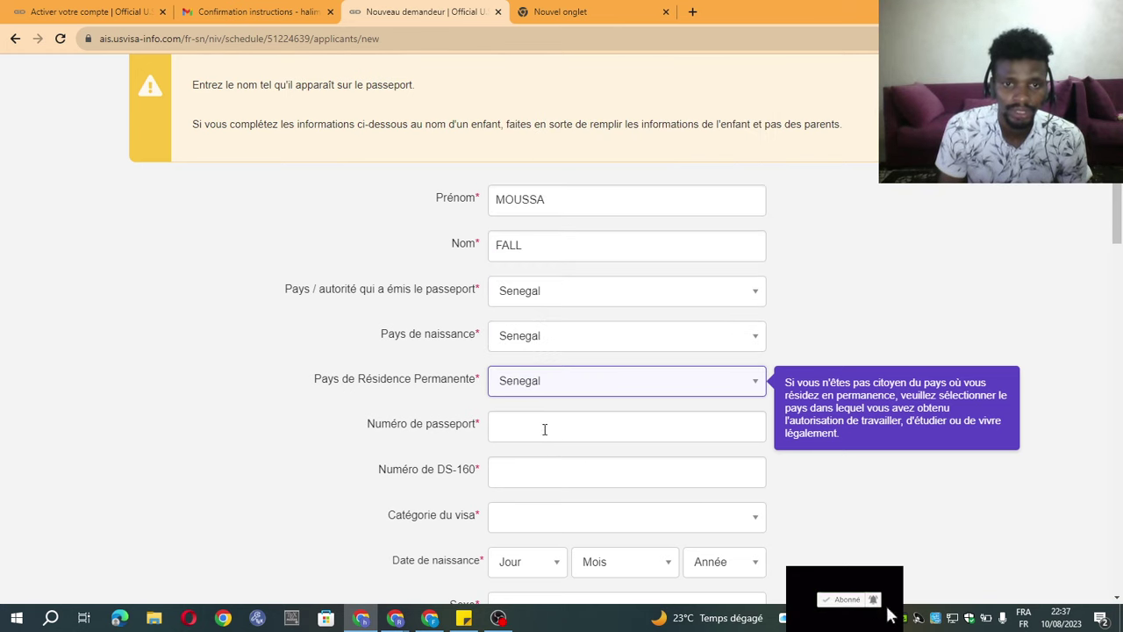
{"action": "left_click", "coordinate": [544, 429]}
Copy the passport number from Sticky Notes and paste it into the passport number field.
{"action": "left_click", "coordinate": [247, 8]}
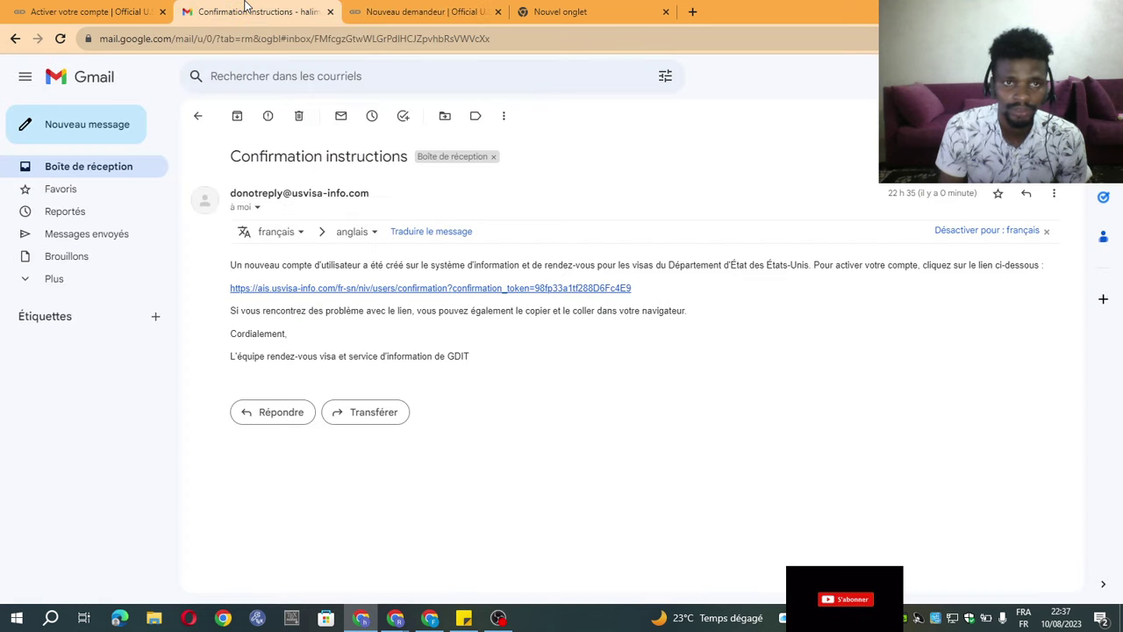
{"action": "left_click", "coordinate": [404, 621]}
{"action": "left_click", "coordinate": [349, 498]}
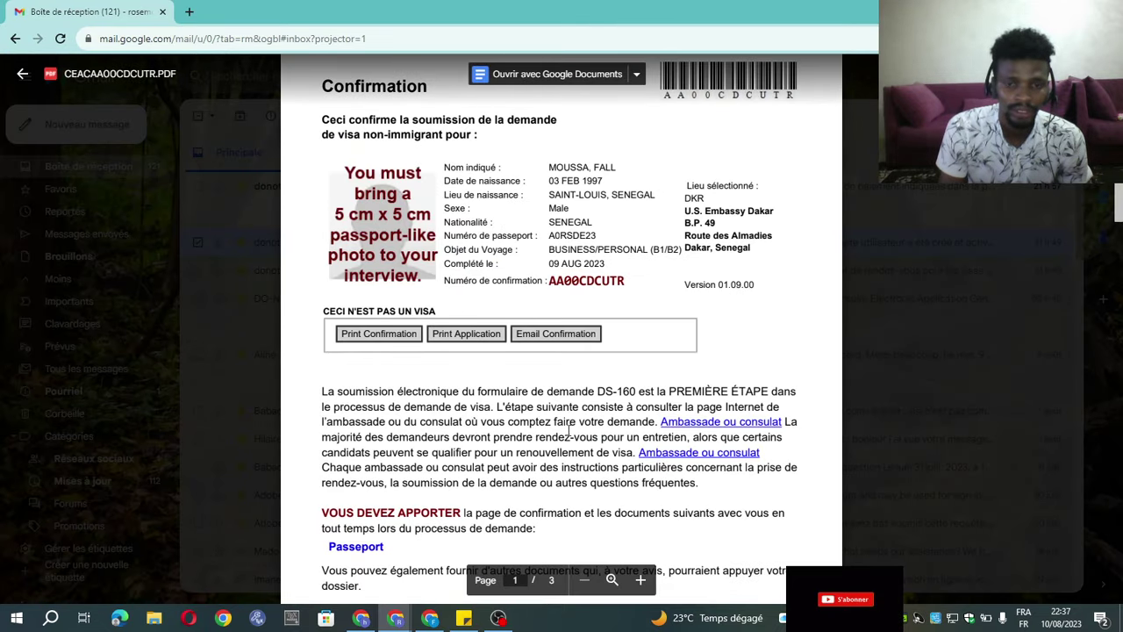
{"action": "left_click", "coordinate": [463, 618]}
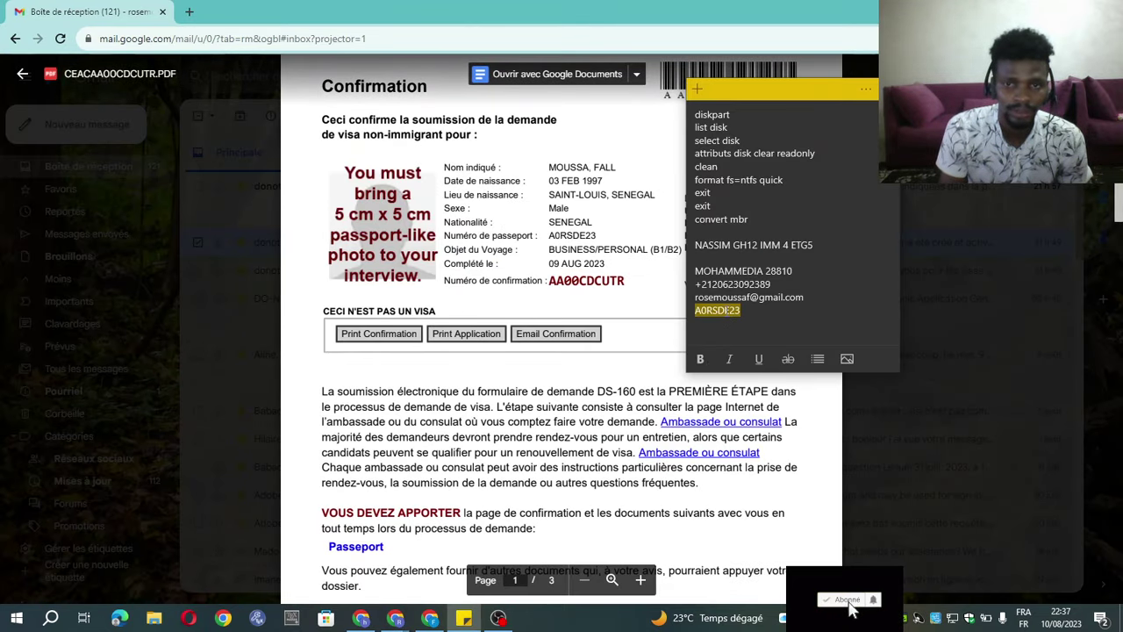
{"action": "right_click", "coordinate": [727, 313]}
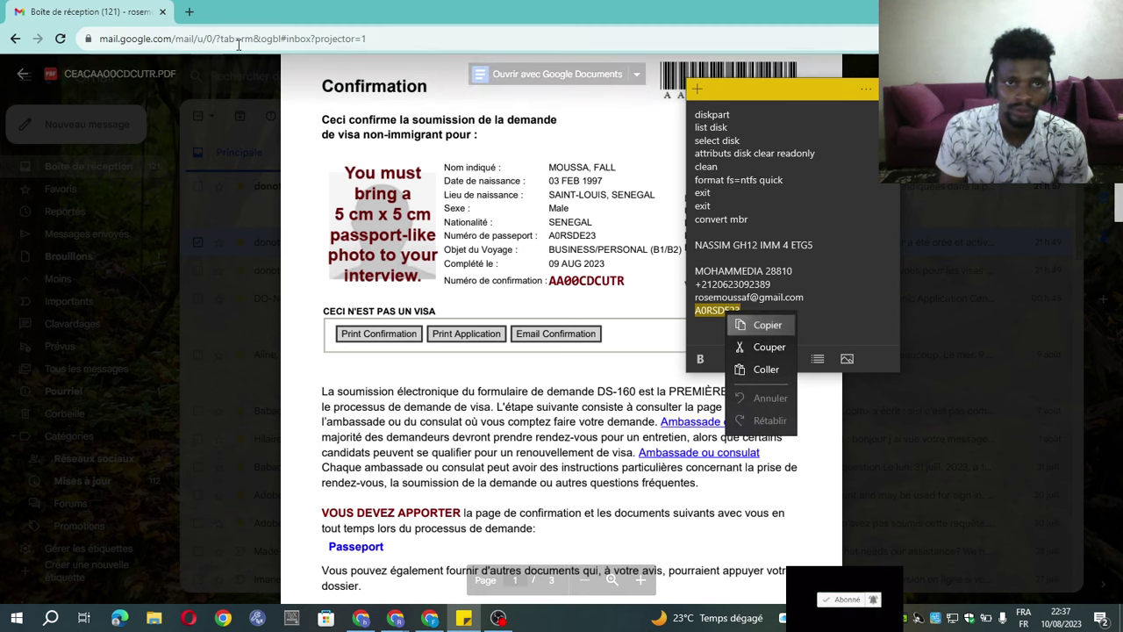
{"action": "left_click", "coordinate": [762, 326]}
{"action": "left_click", "coordinate": [360, 618]}
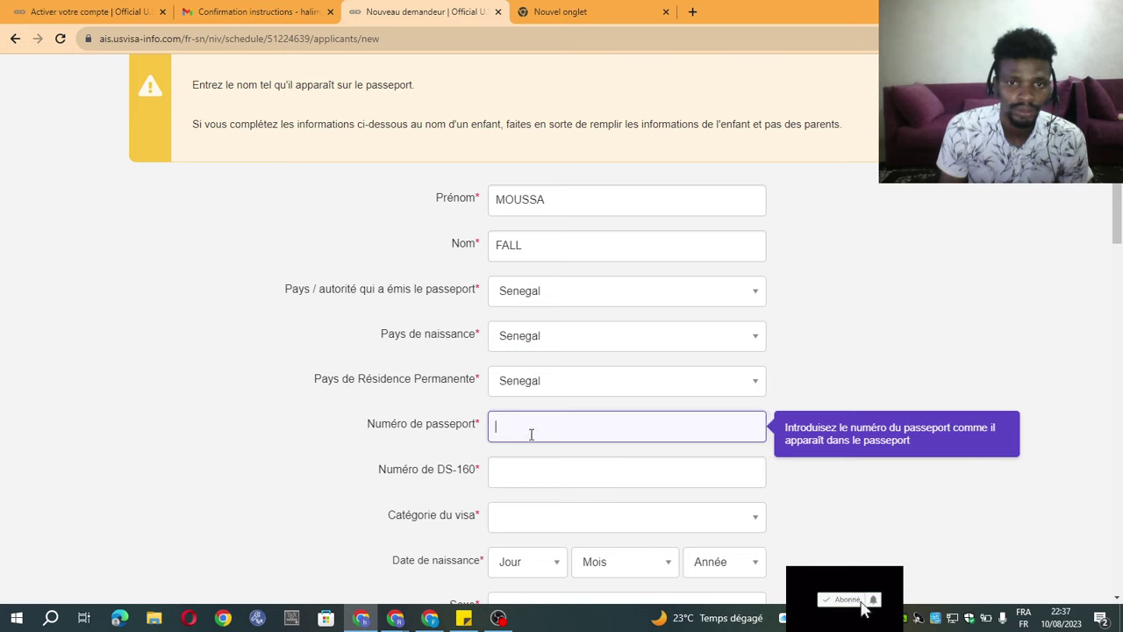
{"action": "right_click", "coordinate": [533, 432]}
{"action": "left_click", "coordinate": [583, 313]}
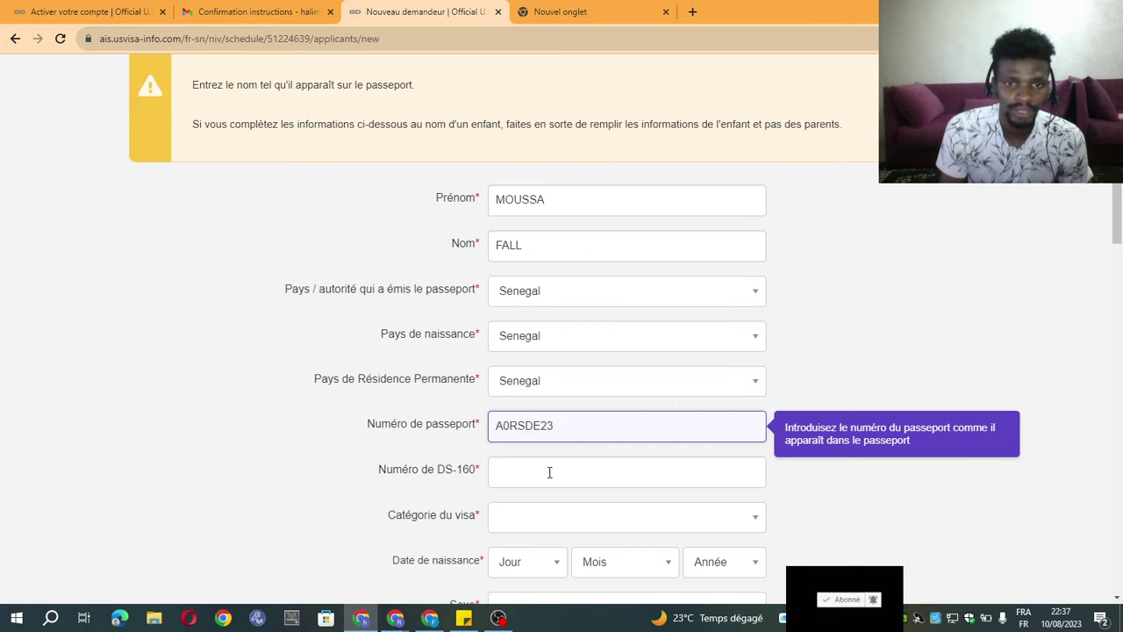
{"action": "left_click", "coordinate": [549, 473]}
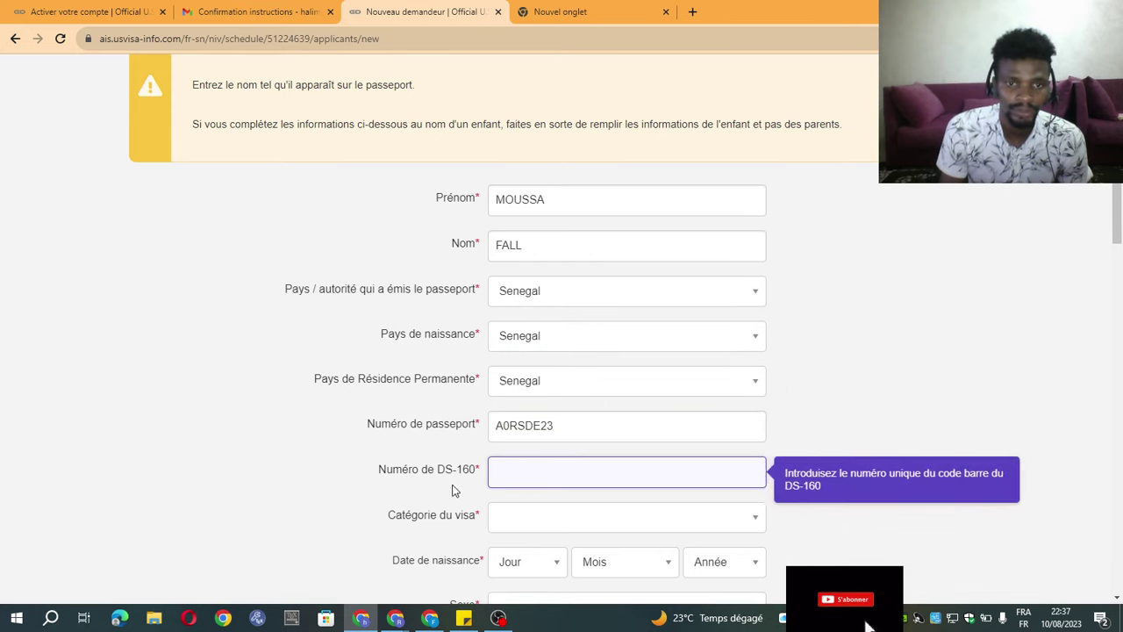
Copy the DS-160 confirmation number from the PDF attached to the Gmail confirmation email.
{"action": "left_click", "coordinate": [255, 11]}
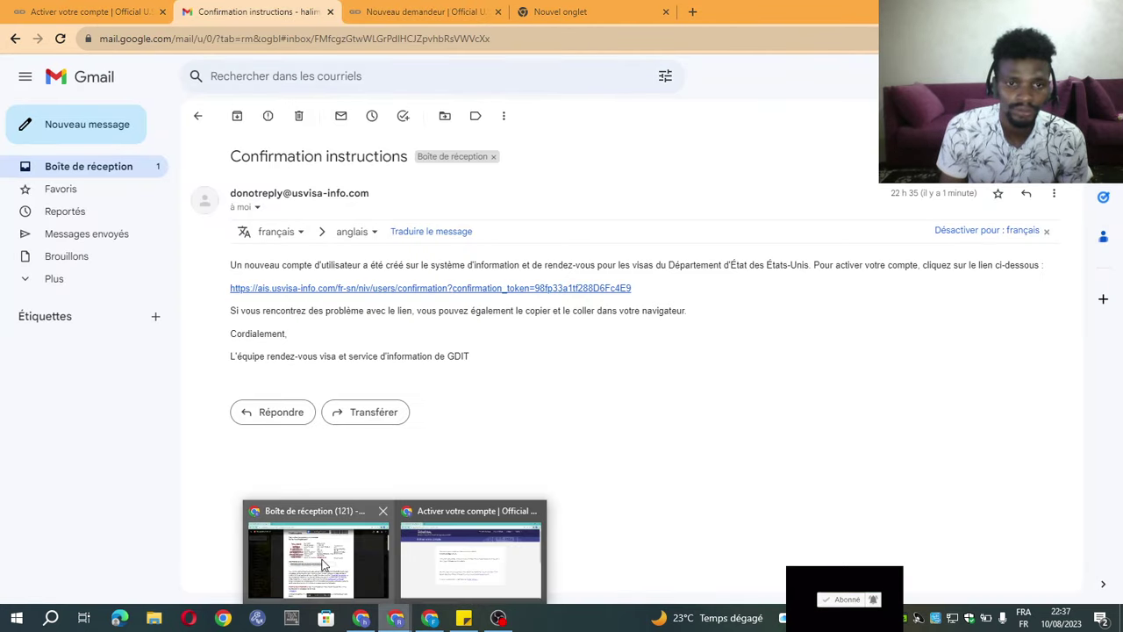
{"action": "left_click", "coordinate": [318, 553]}
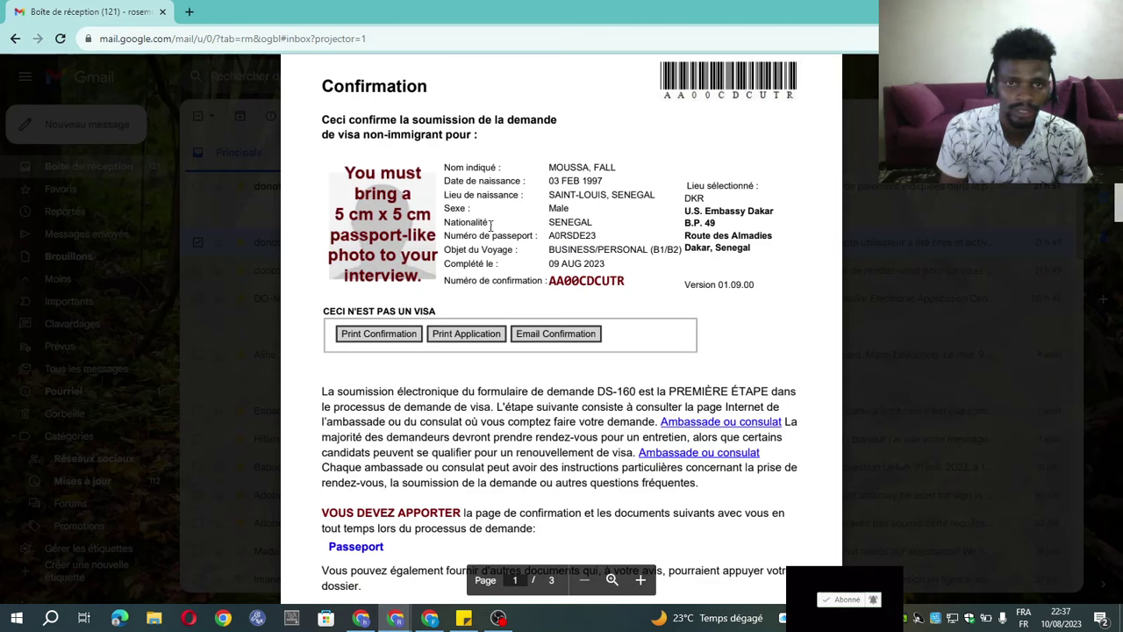
{"action": "double_click", "coordinate": [585, 281]}
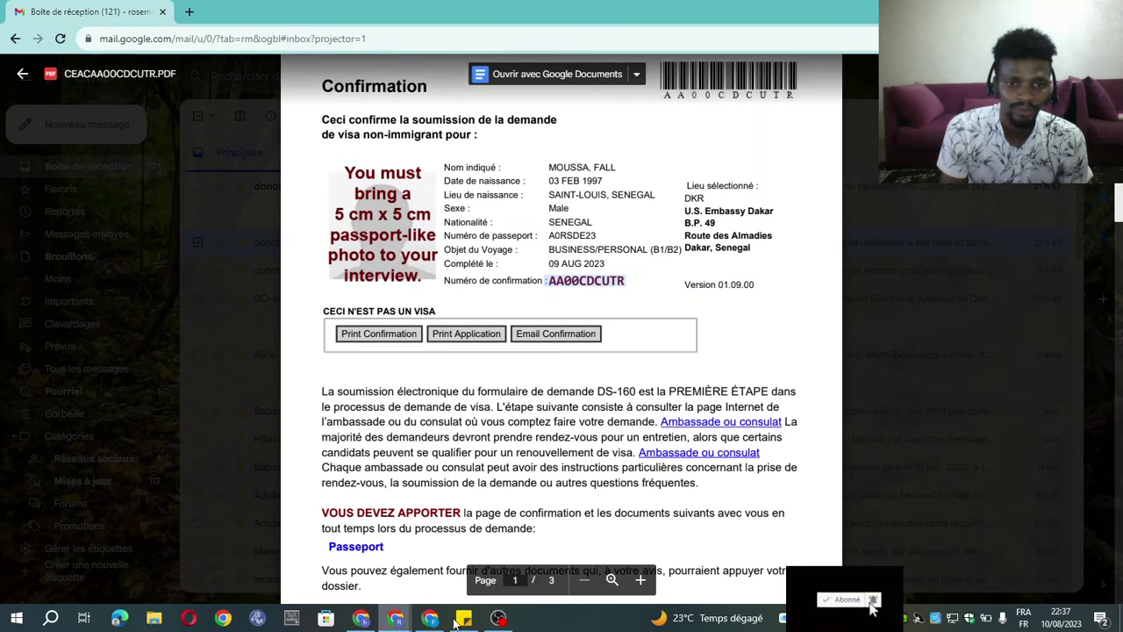
{"action": "left_click", "coordinate": [361, 618]}
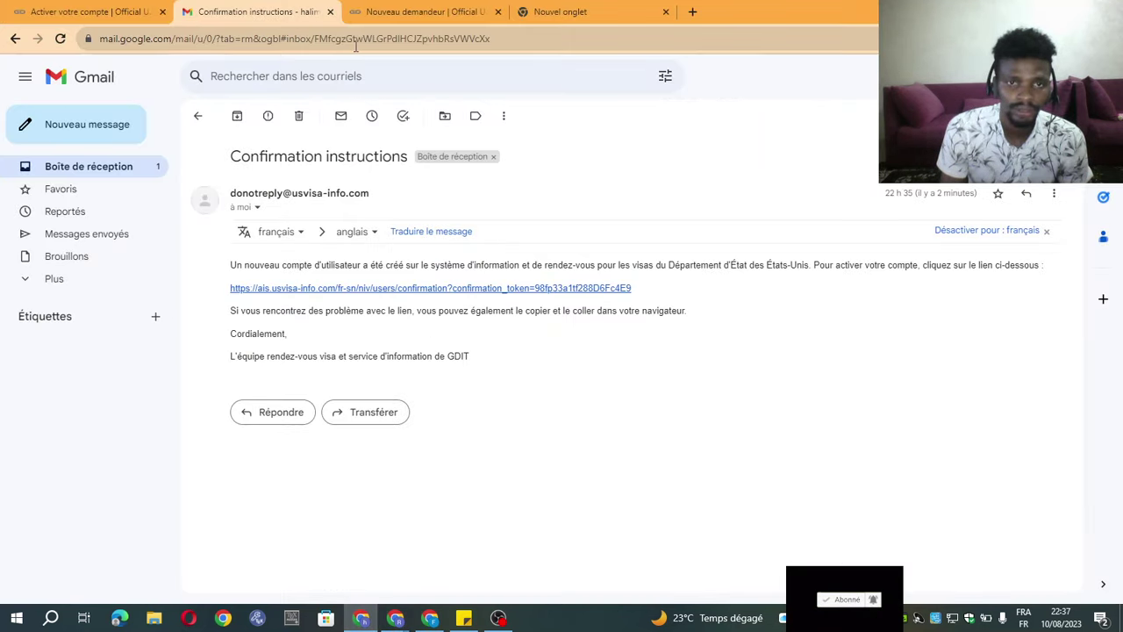
{"action": "left_click", "coordinate": [420, 12]}
Paste the confirmation number into the DS-160 field and delete its stray leading character.
{"action": "right_click", "coordinate": [518, 474]}
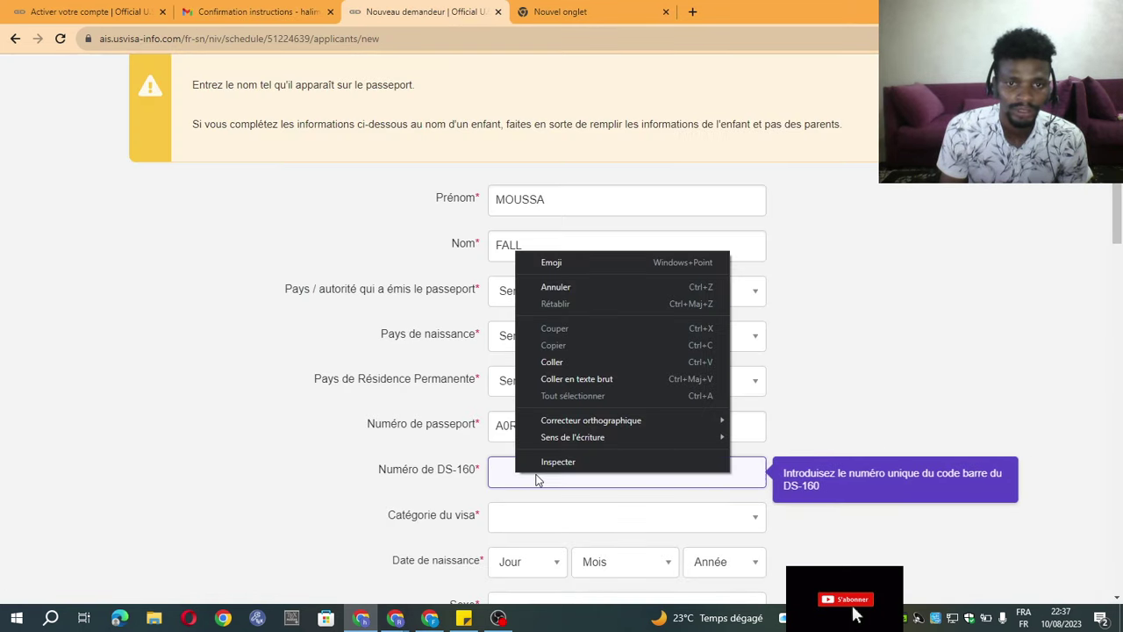
{"action": "left_click", "coordinate": [569, 363]}
{"action": "scroll", "coordinate": [576, 465], "scroll_direction": "down", "scroll_amount": 2}
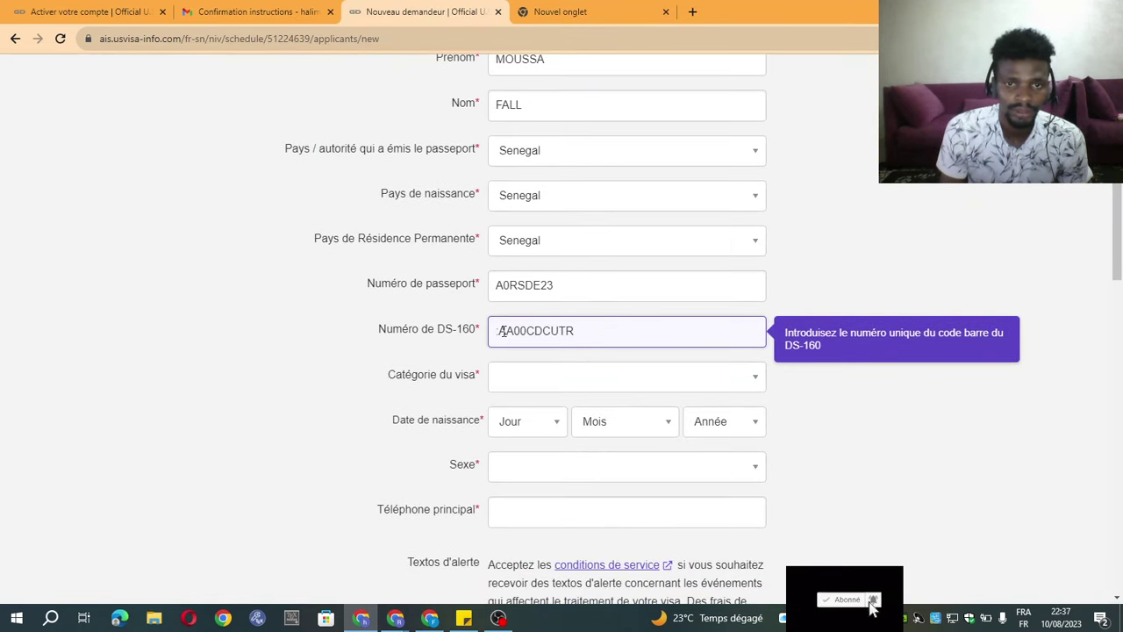
{"action": "left_click_drag", "start_coordinate": [506, 331], "coordinate": [498, 331]}
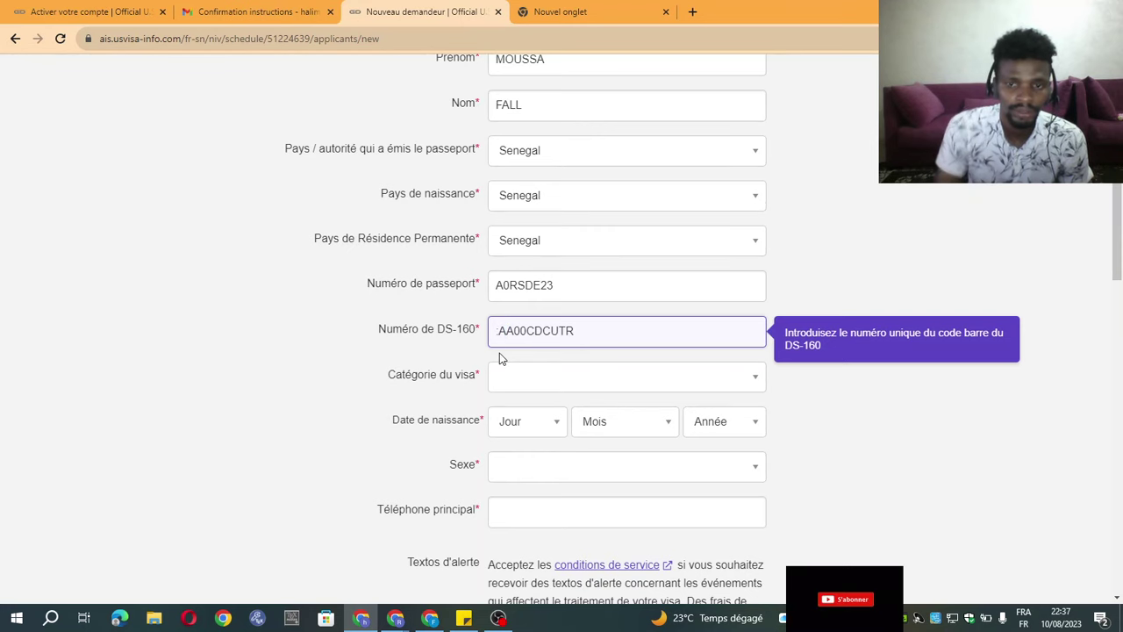
{"action": "key", "text": "BackSpace"}
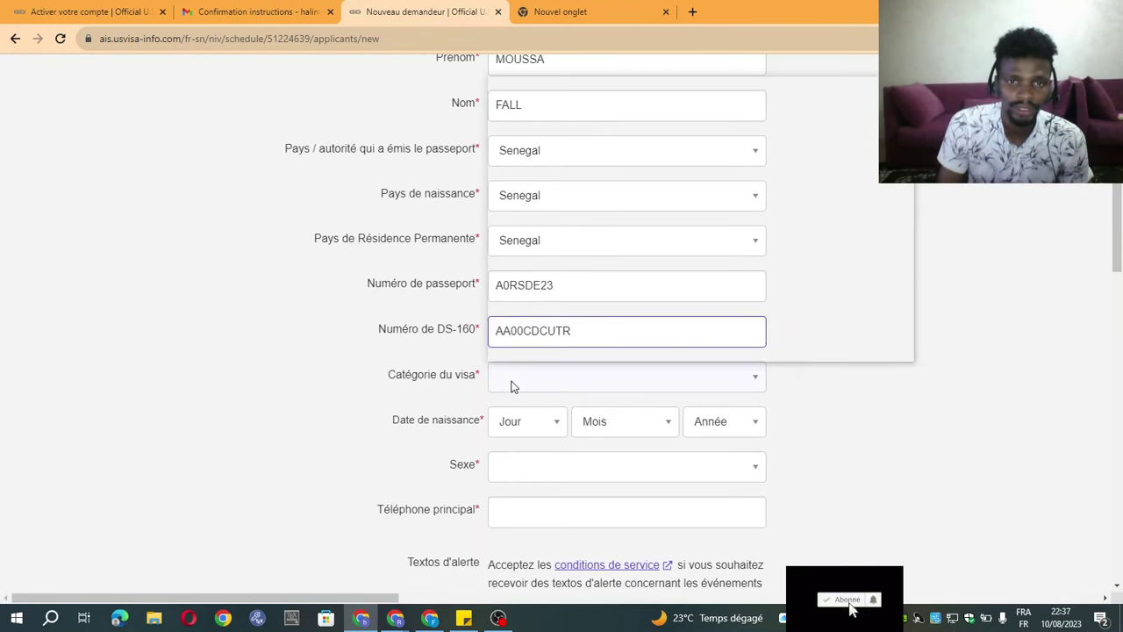
{"action": "left_click", "coordinate": [514, 386]}
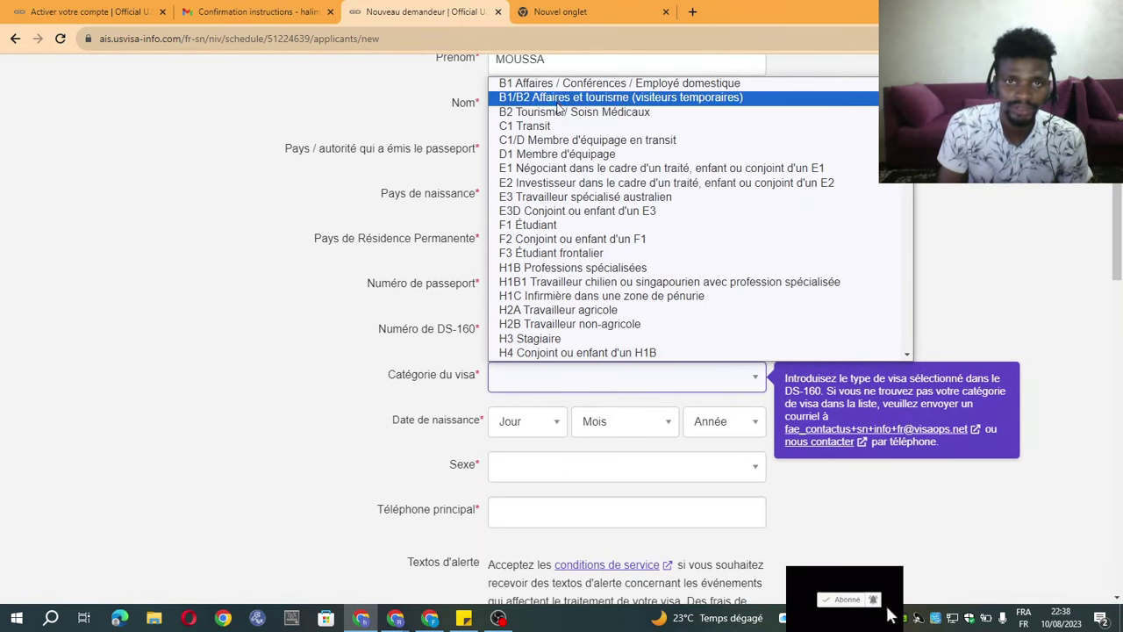
Choose the B1/B2 business and tourism visa category and check the birth date in the PDF.
{"action": "left_click", "coordinate": [631, 97]}
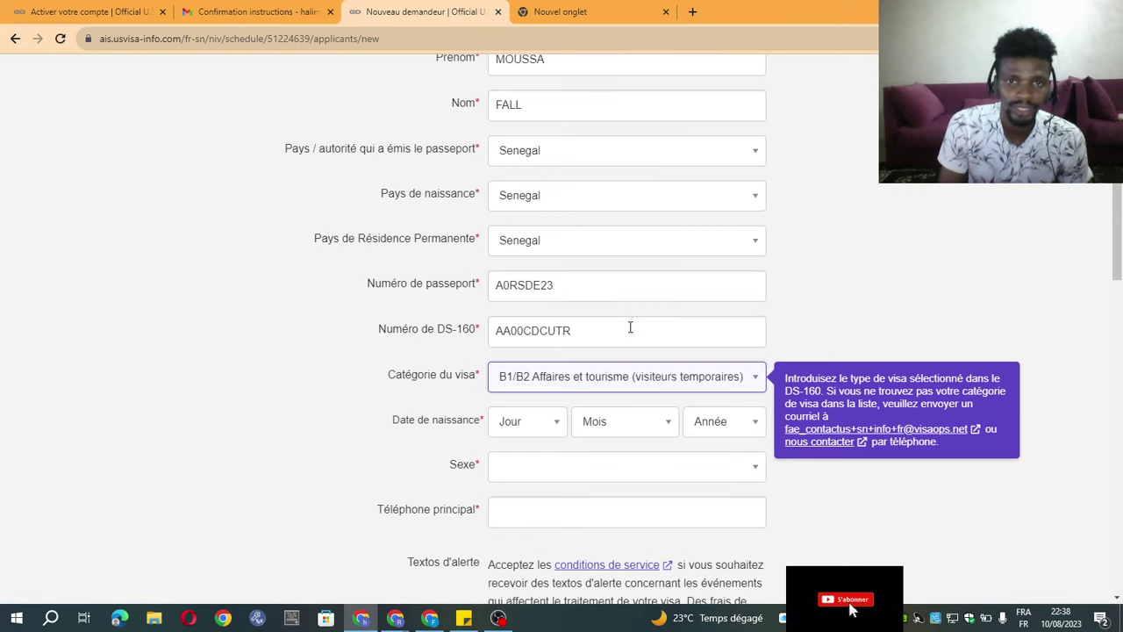
{"action": "left_click", "coordinate": [550, 420]}
{"action": "type", "text": "13"}
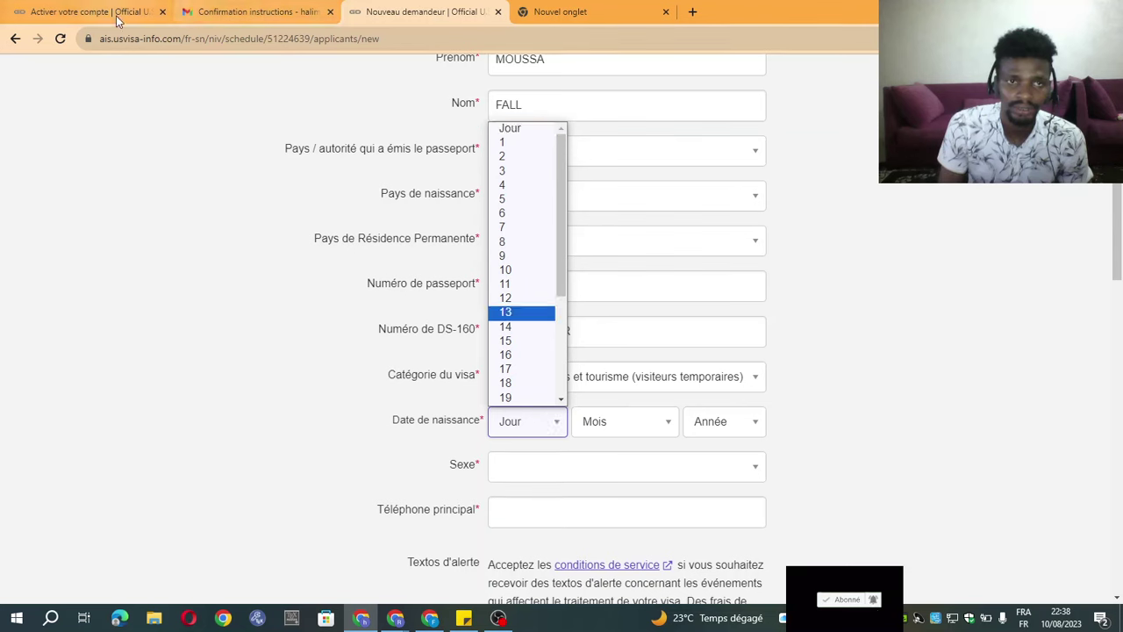
{"action": "left_click", "coordinate": [405, 619]}
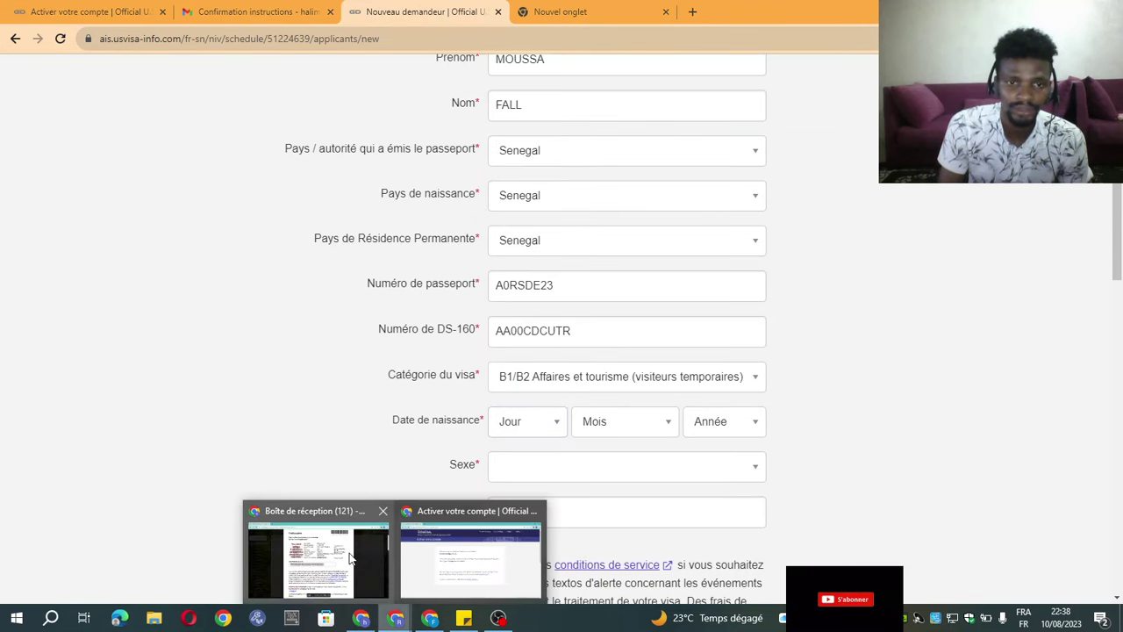
{"action": "left_click", "coordinate": [316, 549]}
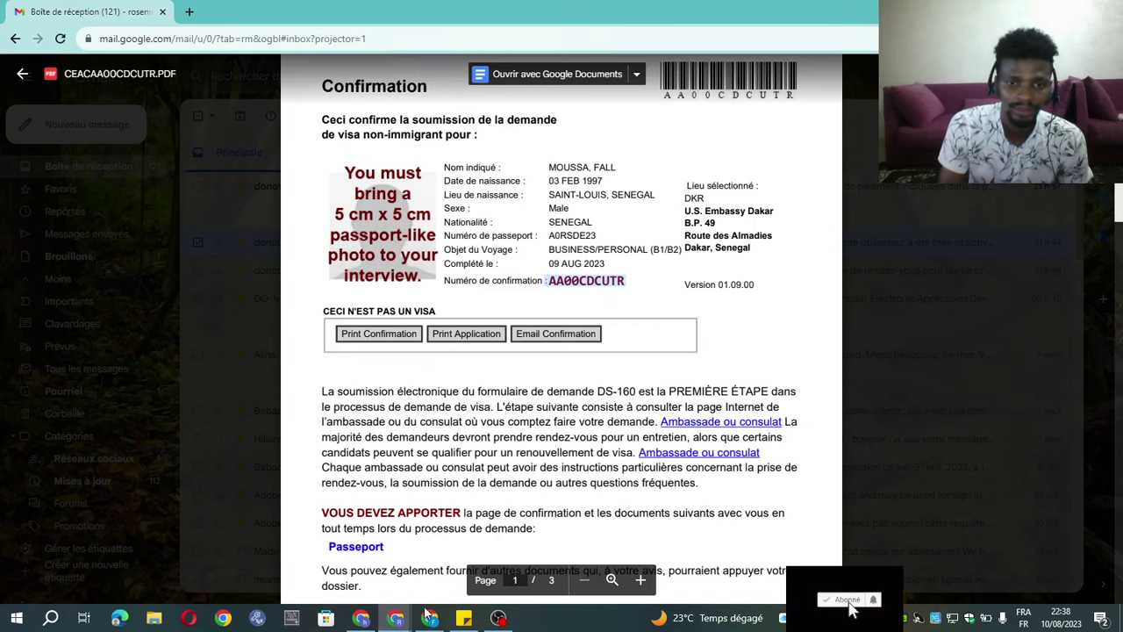
{"action": "left_click", "coordinate": [365, 619]}
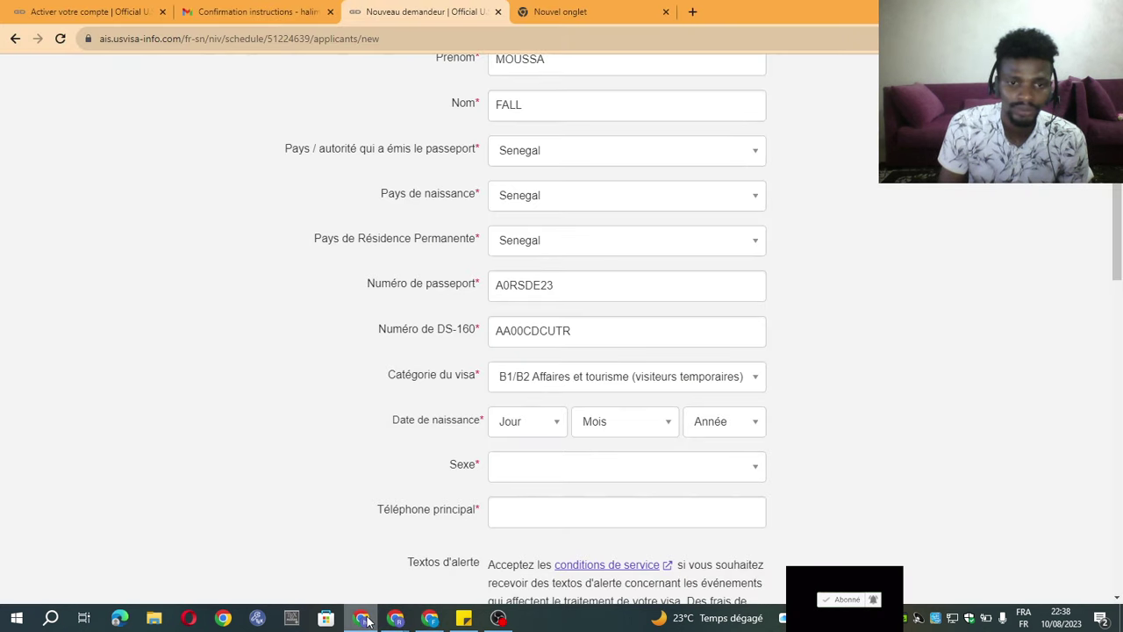
{"action": "left_click", "coordinate": [507, 430]}
{"action": "left_click", "coordinate": [515, 175]}
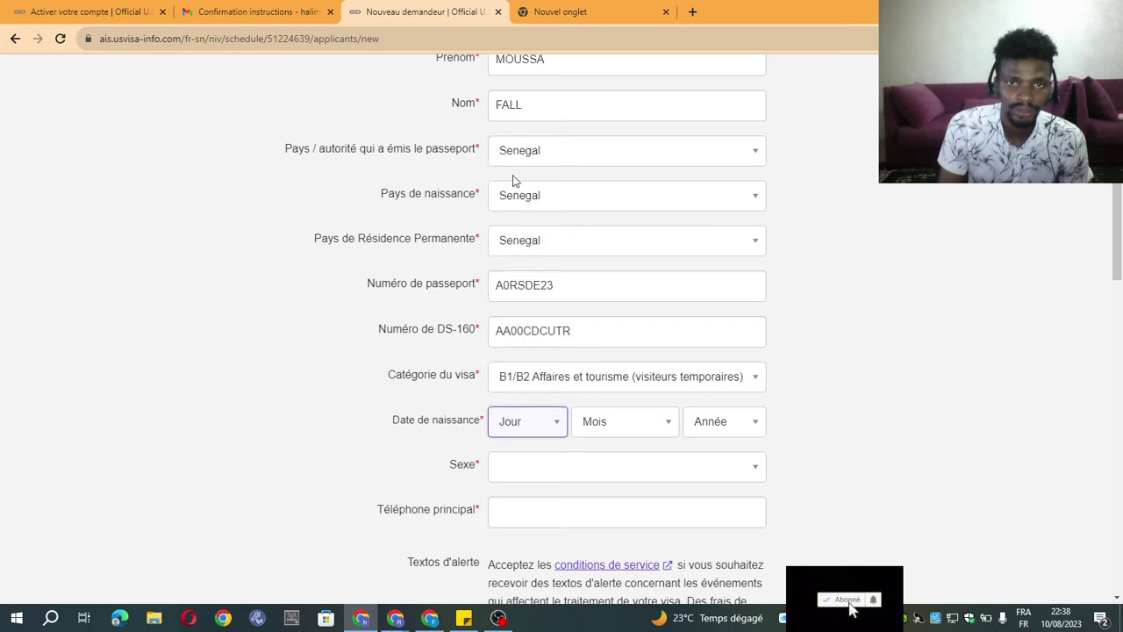
{"action": "left_click", "coordinate": [606, 418]}
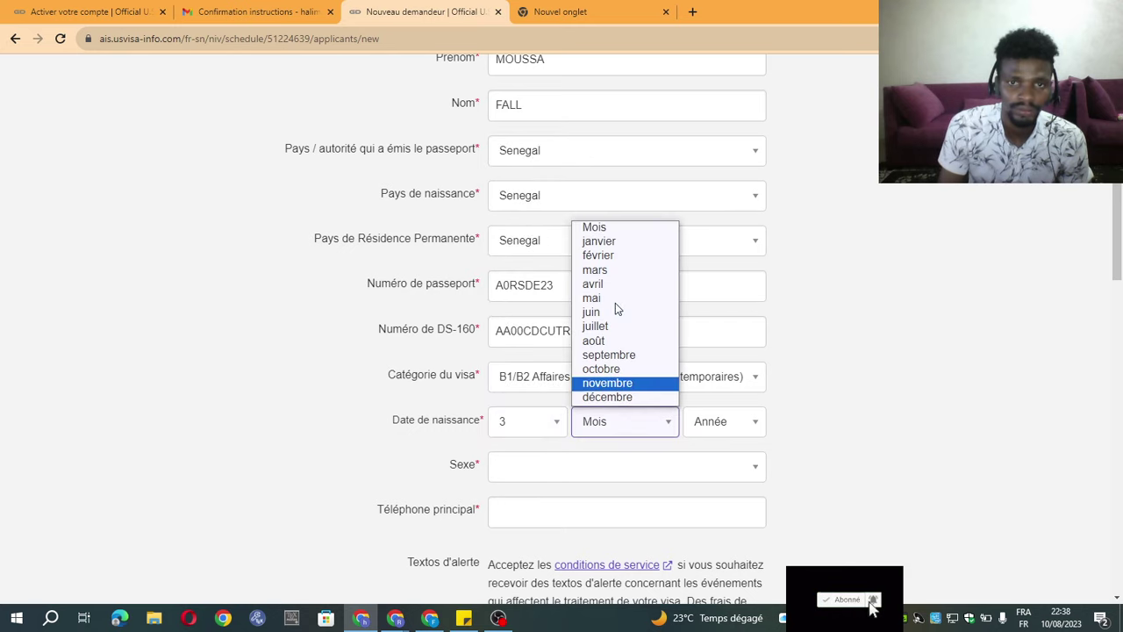
{"action": "left_click", "coordinate": [619, 254]}
{"action": "left_click", "coordinate": [714, 421]}
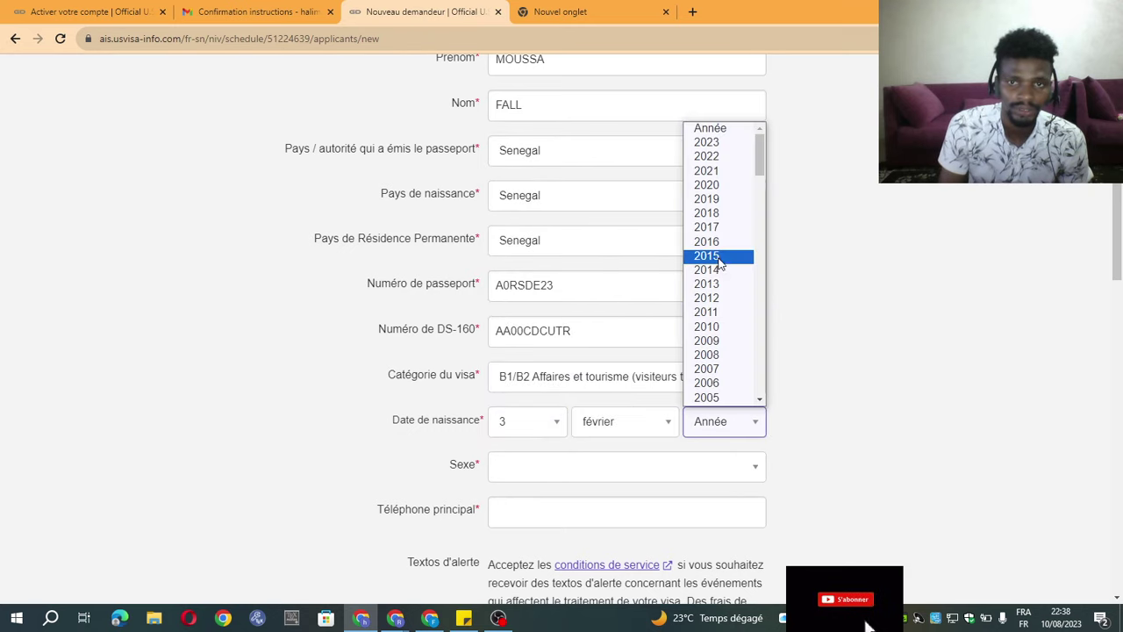
{"action": "scroll", "coordinate": [719, 263], "scroll_direction": "down", "scroll_amount": 6}
{"action": "scroll", "coordinate": [721, 276], "scroll_direction": "up", "scroll_amount": 2}
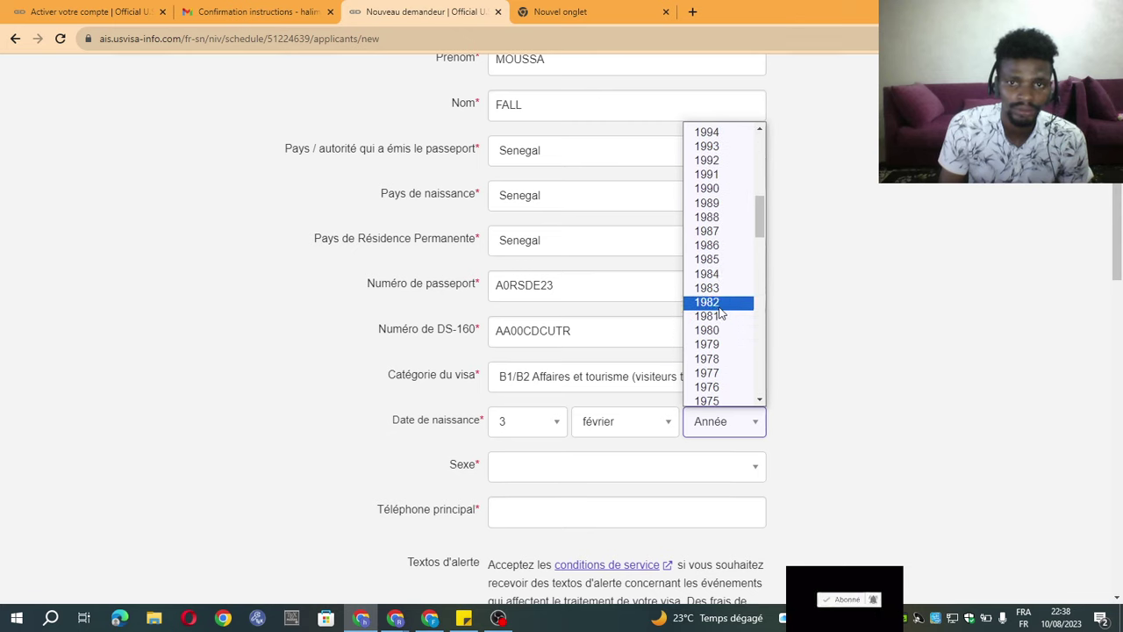
{"action": "scroll", "coordinate": [720, 314], "scroll_direction": "up", "scroll_amount": 2}
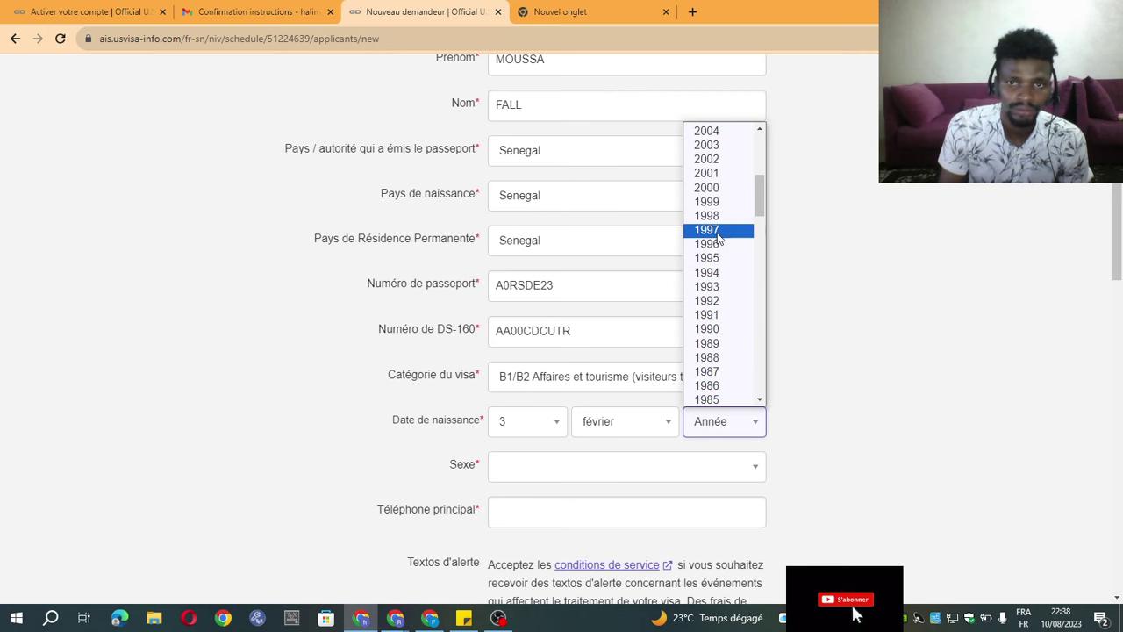
{"action": "left_click", "coordinate": [717, 232]}
{"action": "scroll", "coordinate": [614, 413], "scroll_direction": "down", "scroll_amount": 1}
Set the applicant's sex to Homme.
{"action": "left_click", "coordinate": [540, 401]}
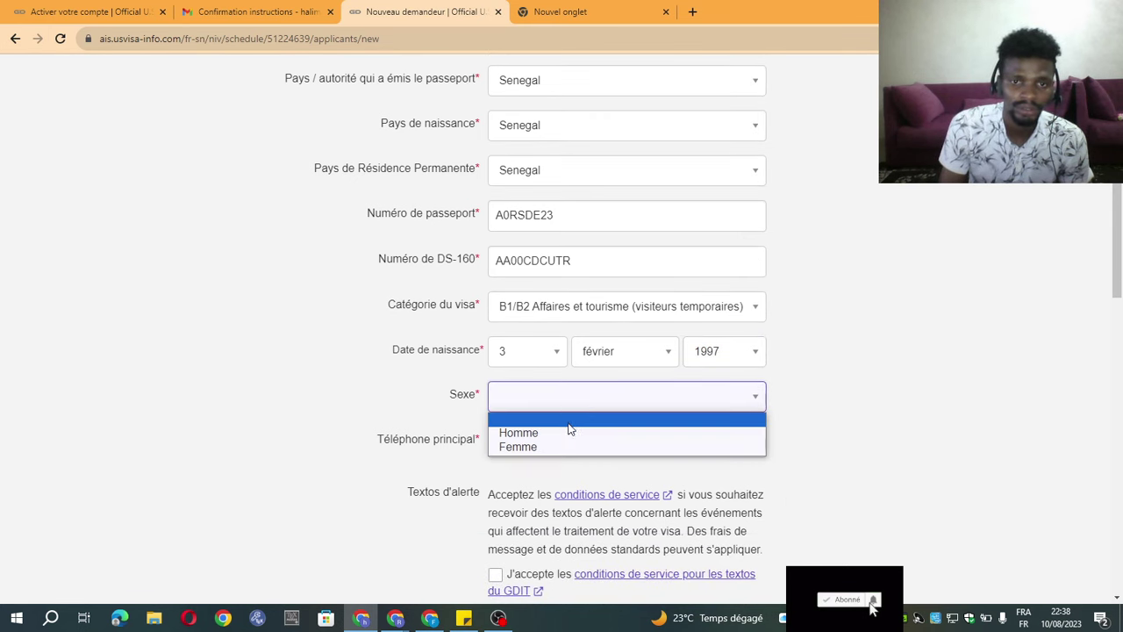
{"action": "left_click", "coordinate": [540, 434]}
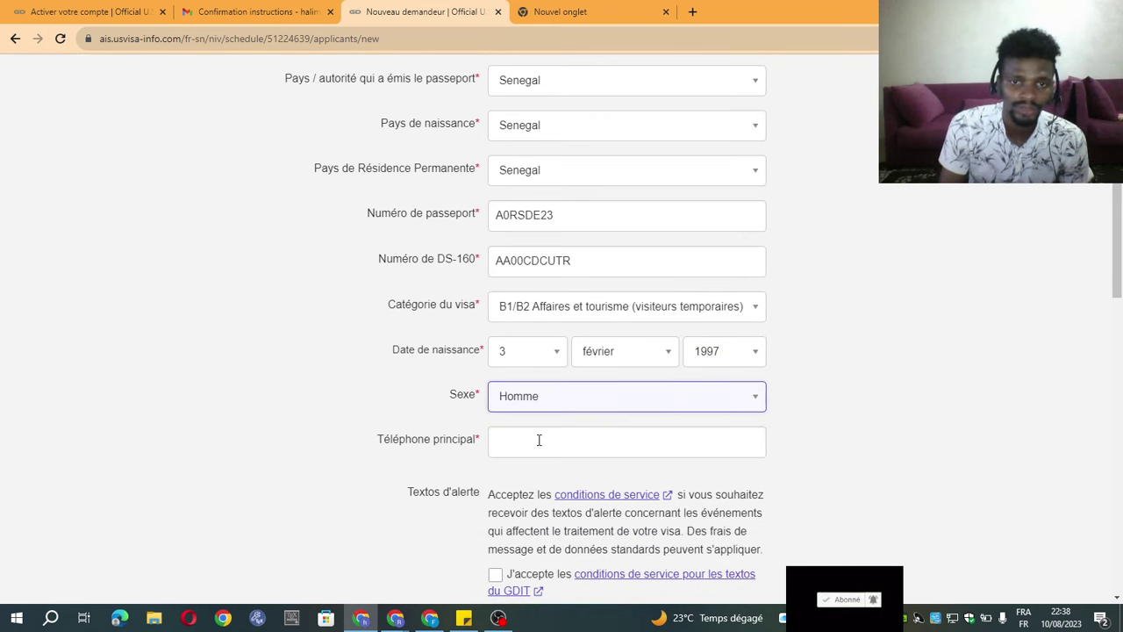
{"action": "left_click", "coordinate": [539, 440]}
Enter the applicant's main phone number in Téléphone principal with the +221 country code.
{"action": "scroll", "coordinate": [524, 382], "scroll_direction": "down", "scroll_amount": 1}
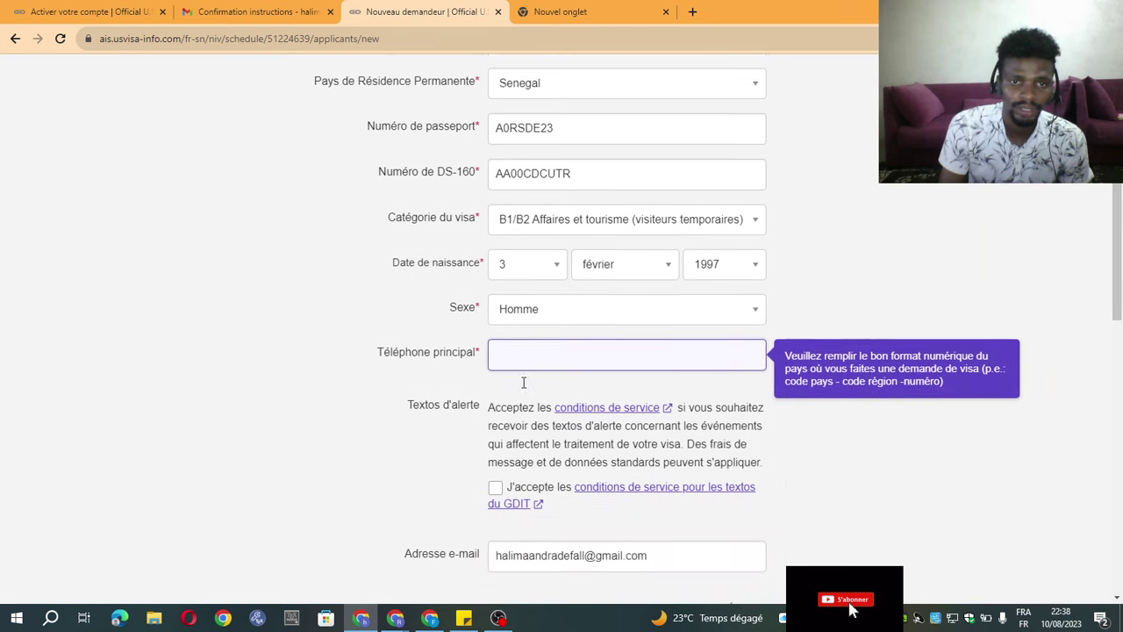
{"action": "scroll", "coordinate": [524, 383], "scroll_direction": "down", "scroll_amount": 1}
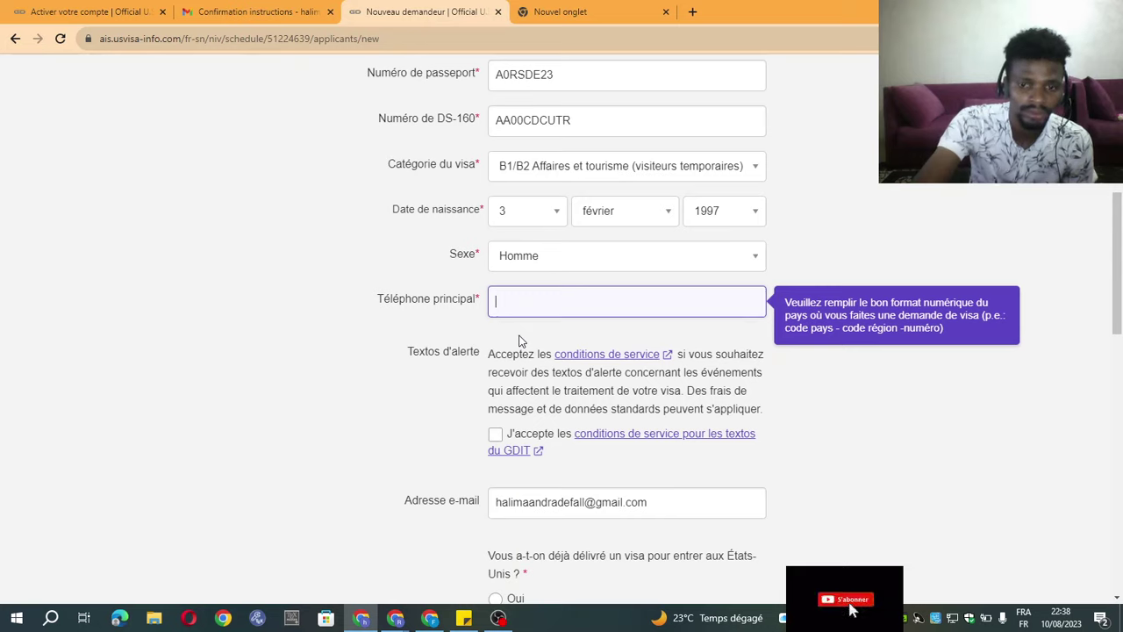
{"action": "type", "text": "°"}
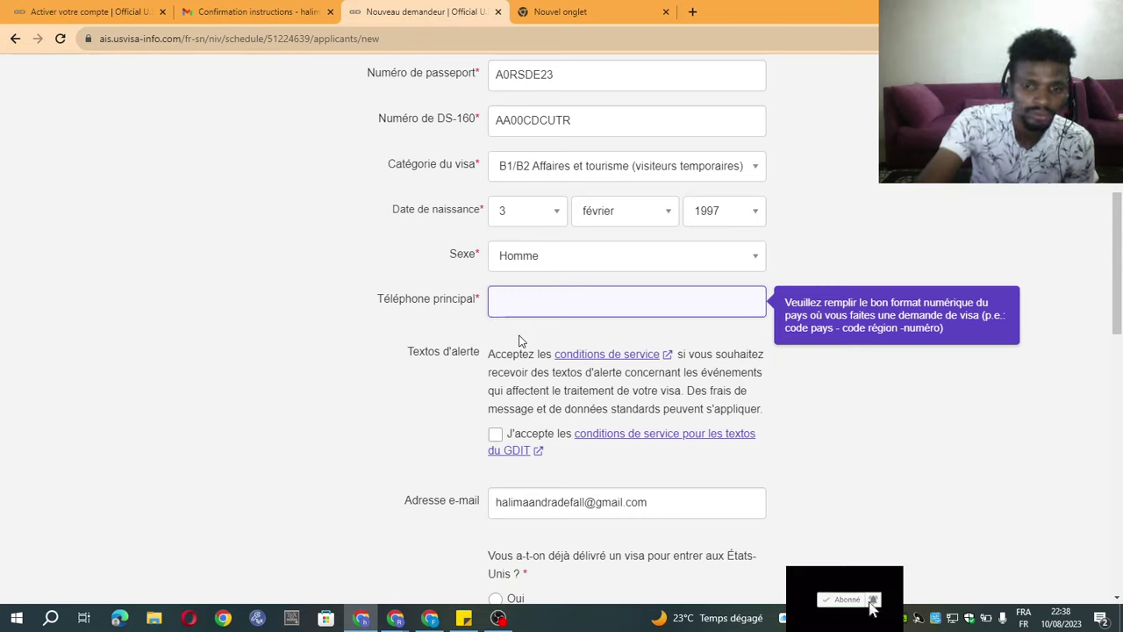
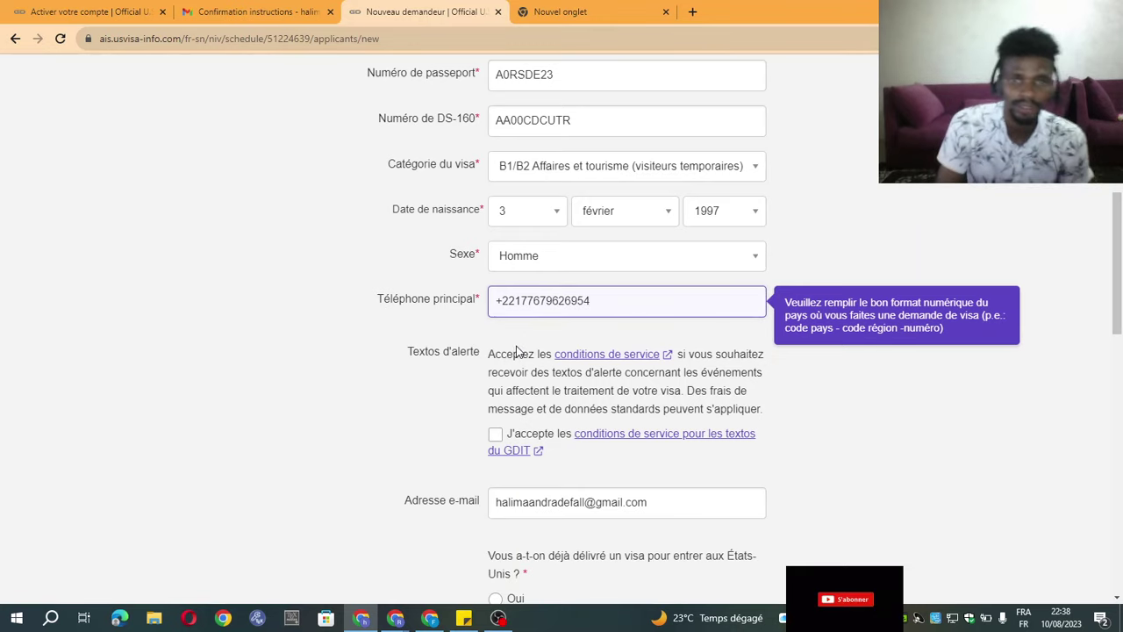
Accept the GDIT SMS alert terms and choose Senegal +221 as the mobile country code.
{"action": "scroll", "coordinate": [521, 338], "scroll_direction": "down", "scroll_amount": 2}
{"action": "left_click", "coordinate": [495, 223]}
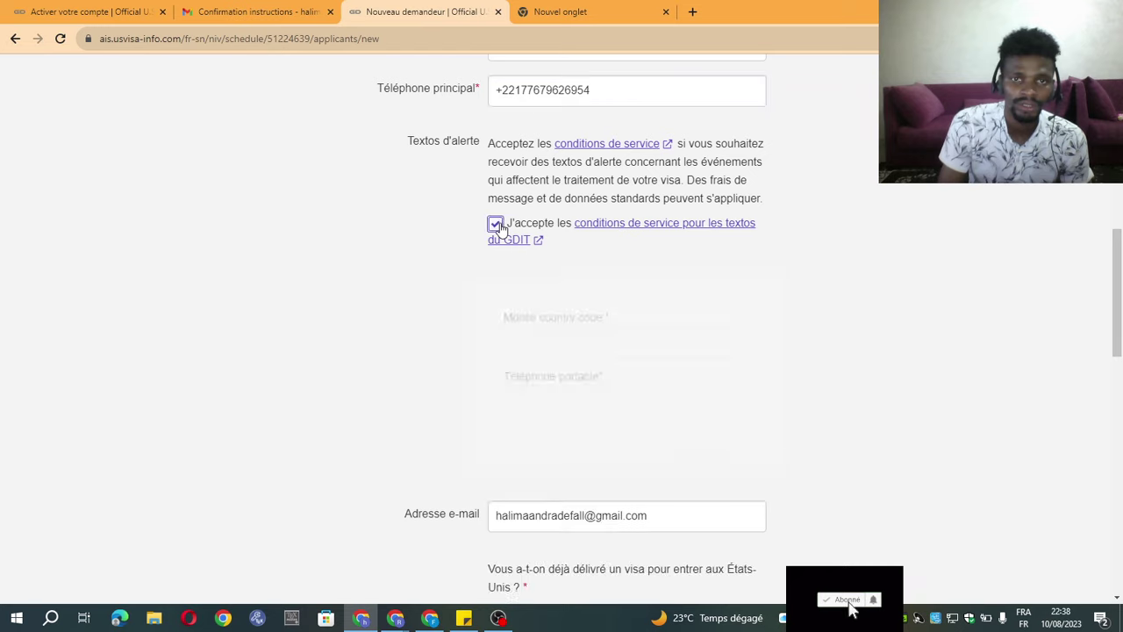
{"action": "left_click", "coordinate": [577, 348]}
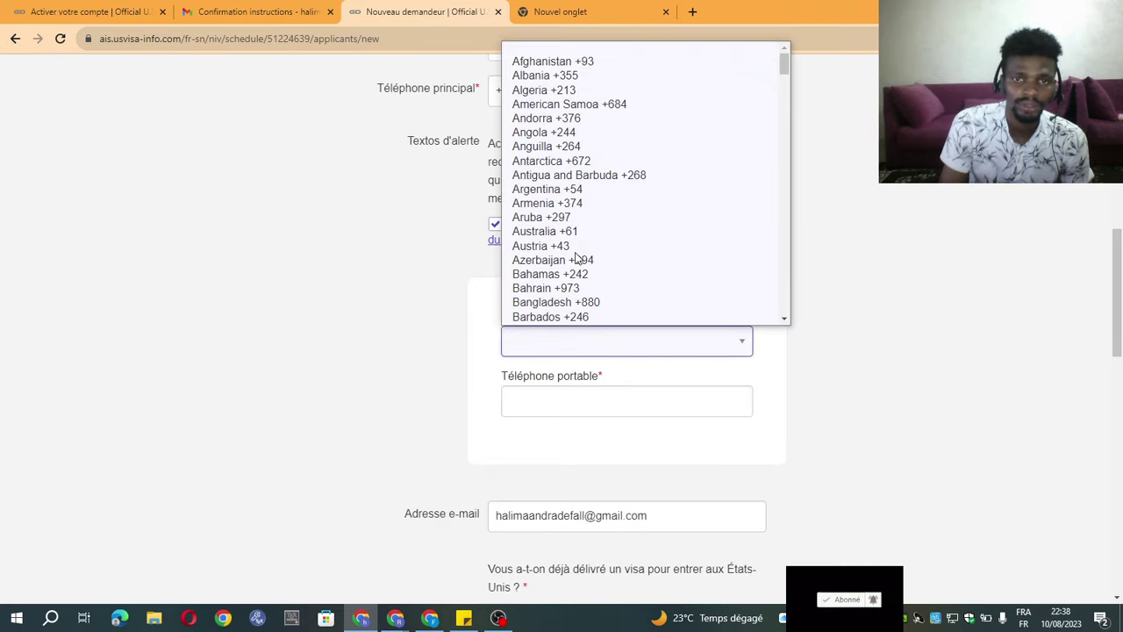
{"action": "scroll", "coordinate": [578, 263], "scroll_direction": "down", "scroll_amount": 4}
{"action": "type", "text": "sen"}
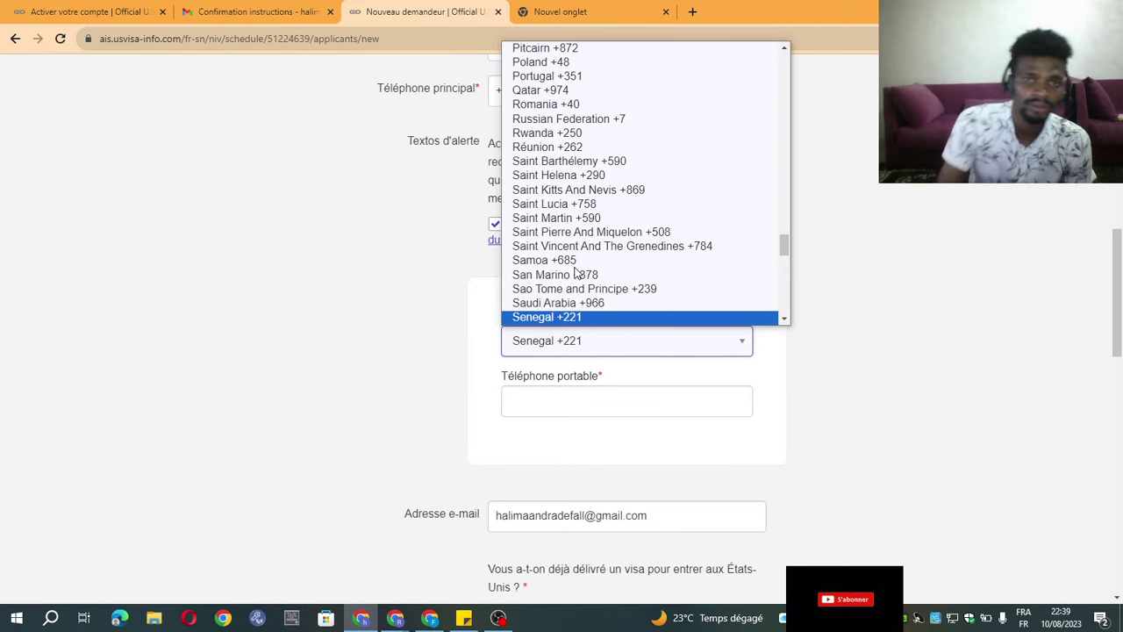
{"action": "left_click", "coordinate": [587, 321]}
Copy the main phone number into Téléphone portable and remove its 221 prefix.
{"action": "left_click", "coordinate": [556, 414]}
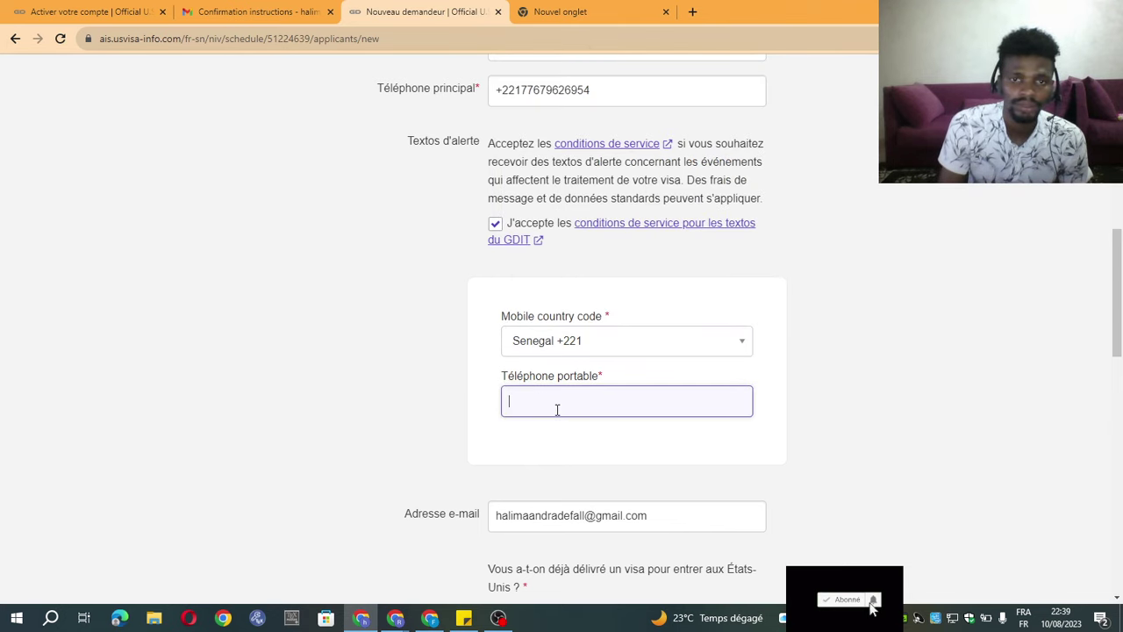
{"action": "double_click", "coordinate": [553, 88]}
{"action": "right_click", "coordinate": [553, 88]}
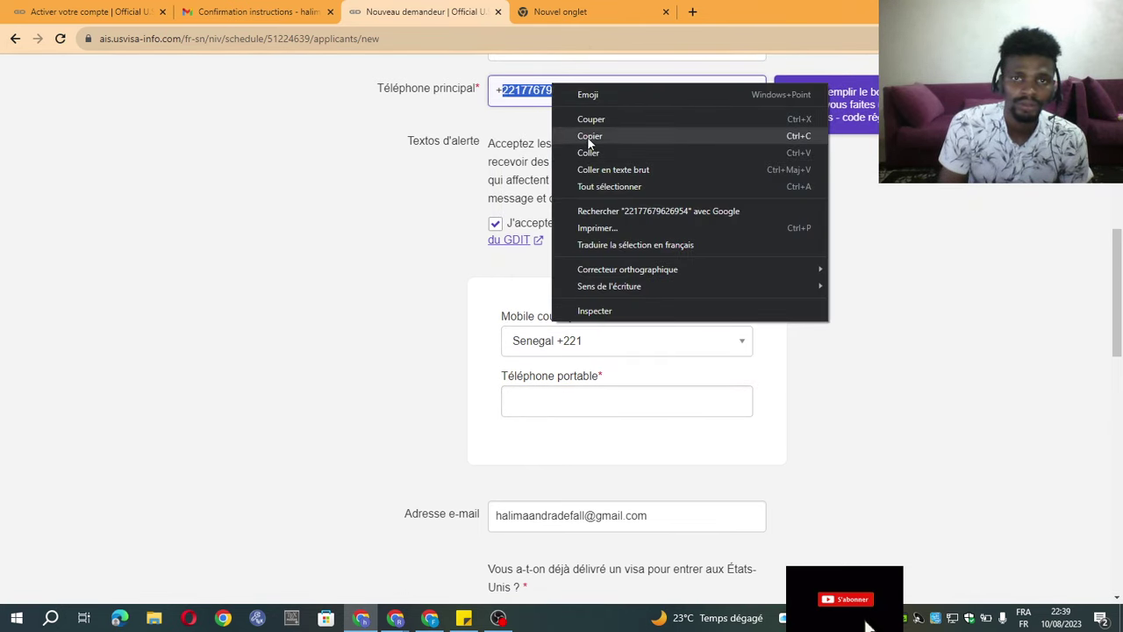
{"action": "left_click", "coordinate": [590, 137]}
{"action": "right_click", "coordinate": [567, 393]}
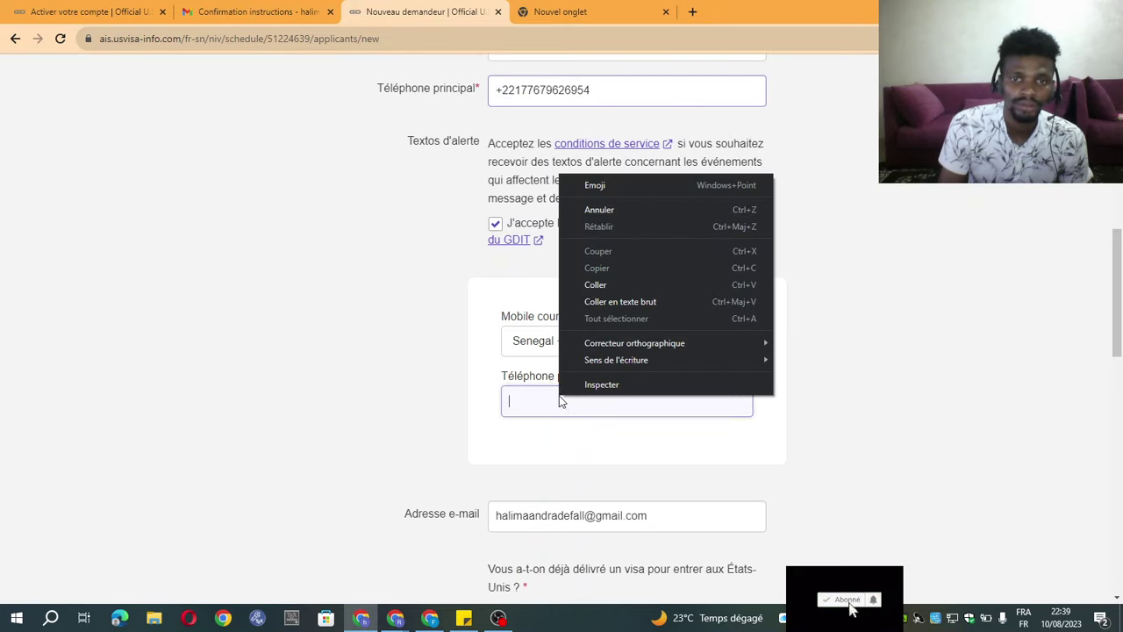
{"action": "left_click", "coordinate": [602, 285]}
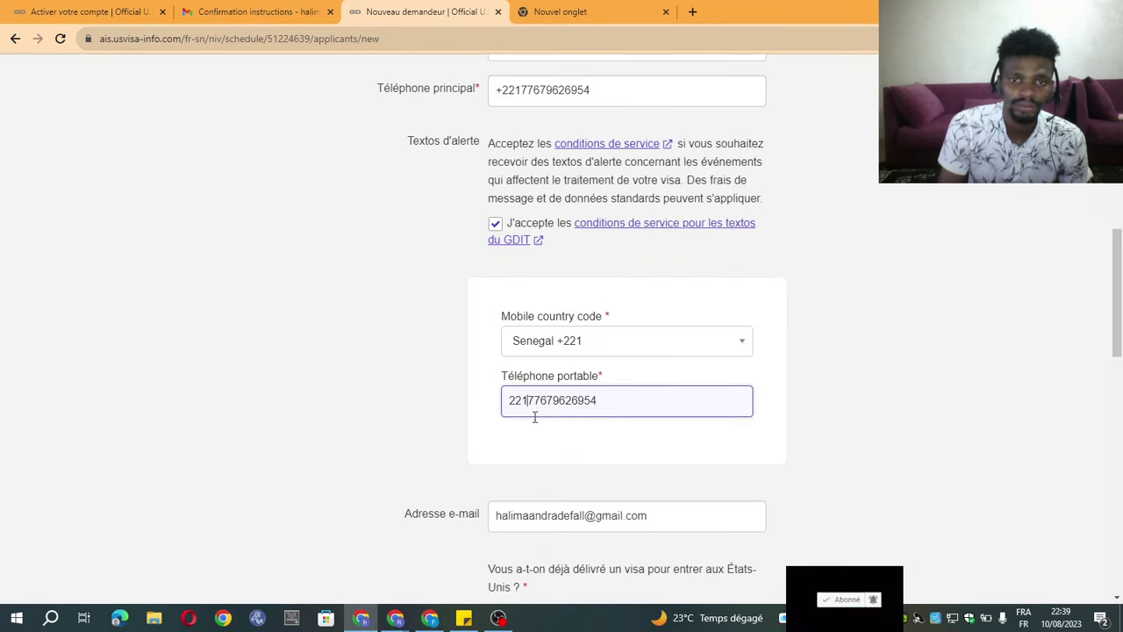
{"action": "key", "text": "BackSpace"}
{"action": "key", "text": "BackSpace"}
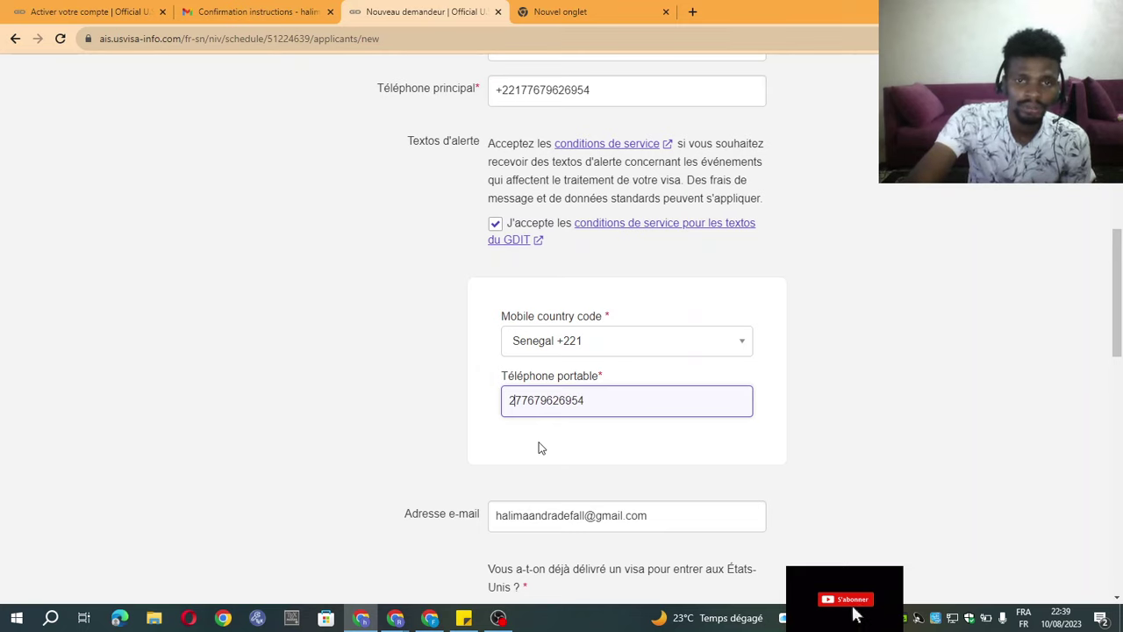
{"action": "type", "text": "21"}
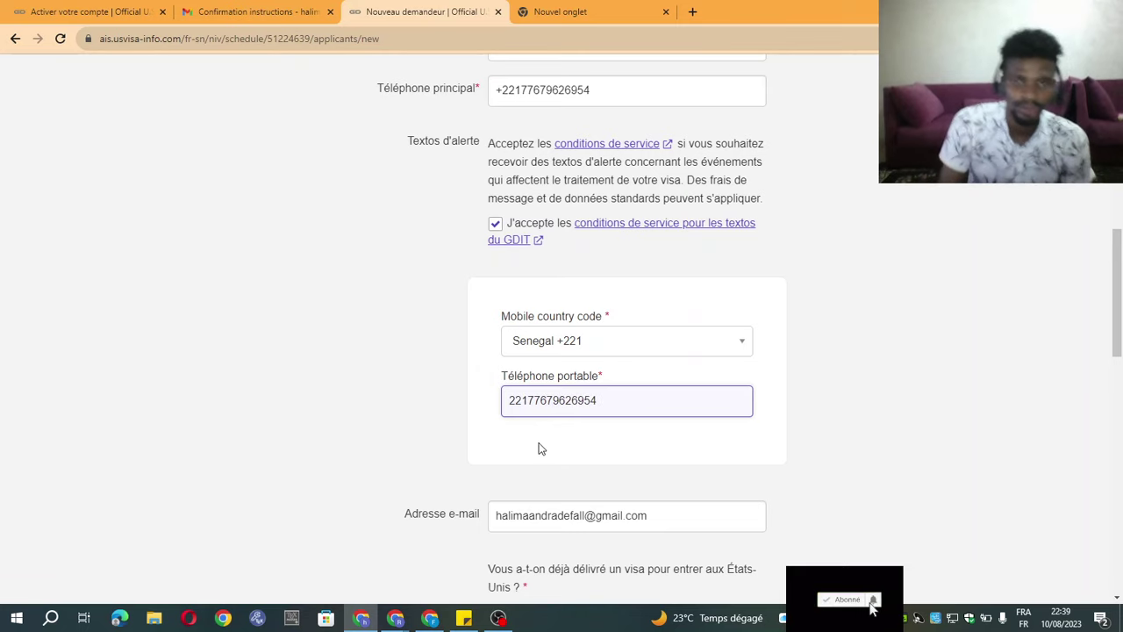
{"action": "key", "text": "BackSpace"}
{"action": "key", "text": "BackSpace"}
{"action": "key", "text": "BackSpace"}
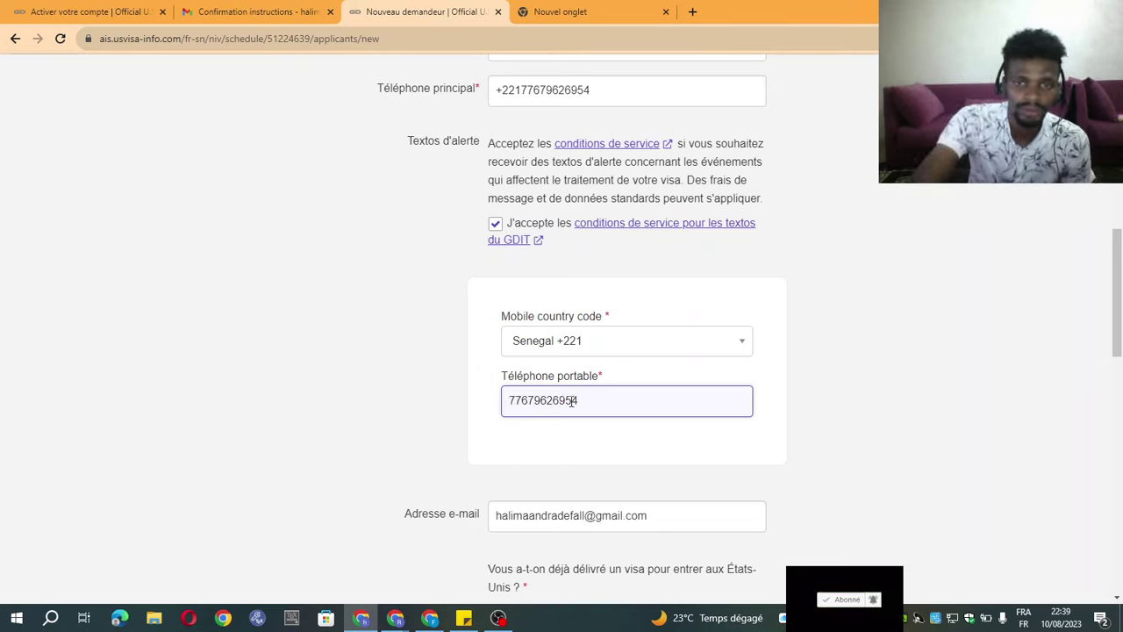
{"action": "scroll", "coordinate": [578, 430], "scroll_direction": "down", "scroll_amount": 1}
{"action": "scroll", "coordinate": [577, 433], "scroll_direction": "down", "scroll_amount": 2}
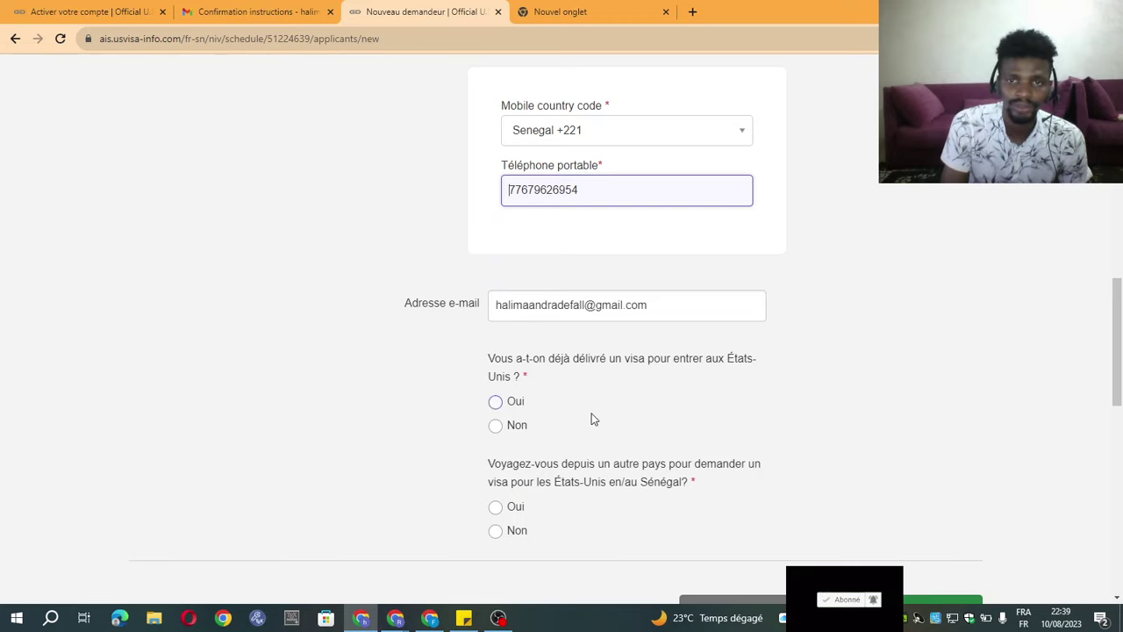
Answer Non to the prior US visa and other-country questions, then submit the applicant form.
{"action": "left_click", "coordinate": [495, 426]}
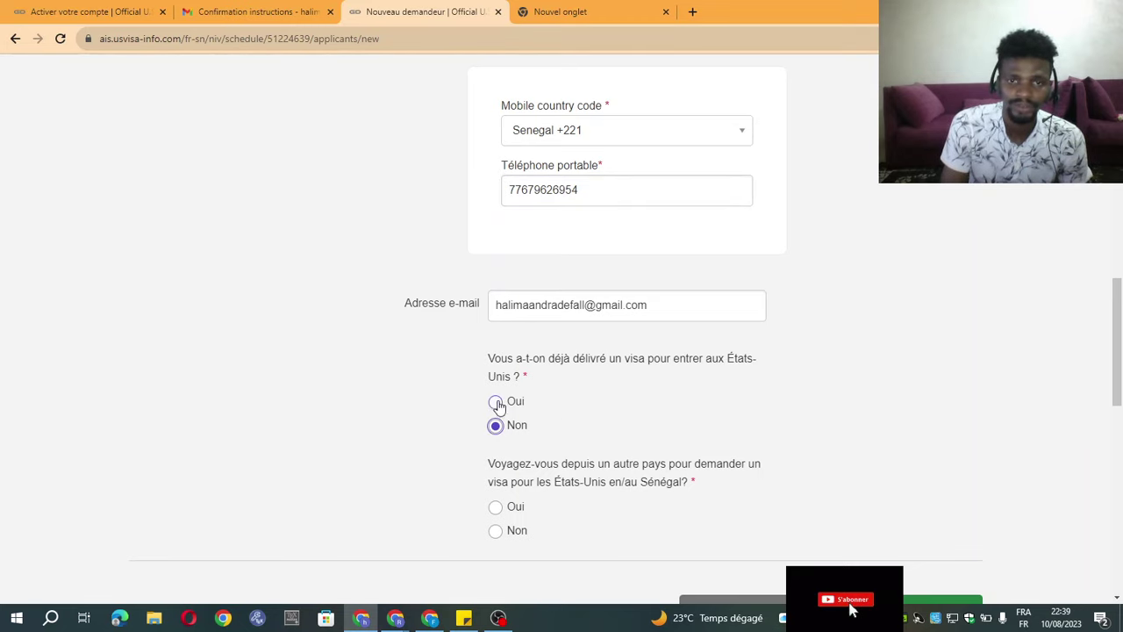
{"action": "scroll", "coordinate": [504, 414], "scroll_direction": "down", "scroll_amount": 1}
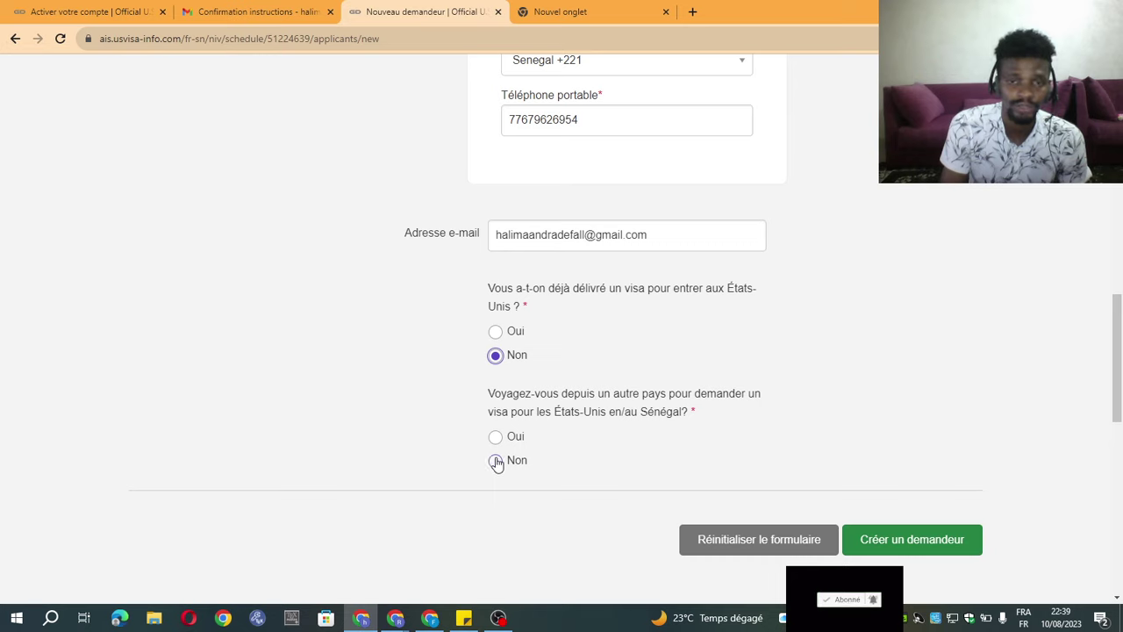
{"action": "left_click", "coordinate": [496, 461]}
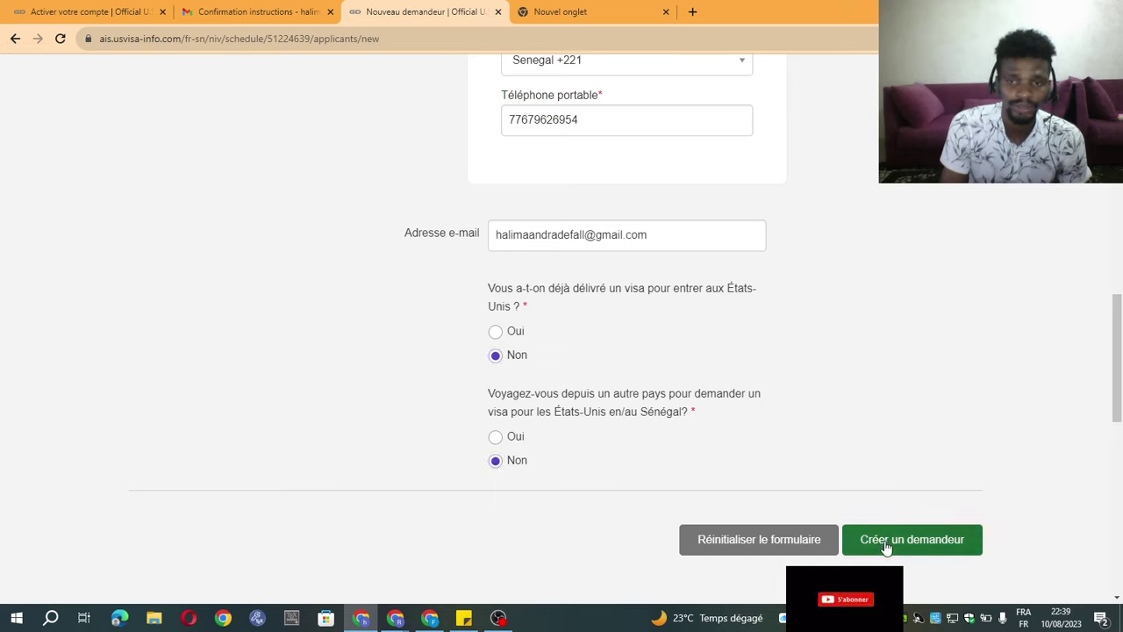
{"action": "left_click", "coordinate": [886, 542]}
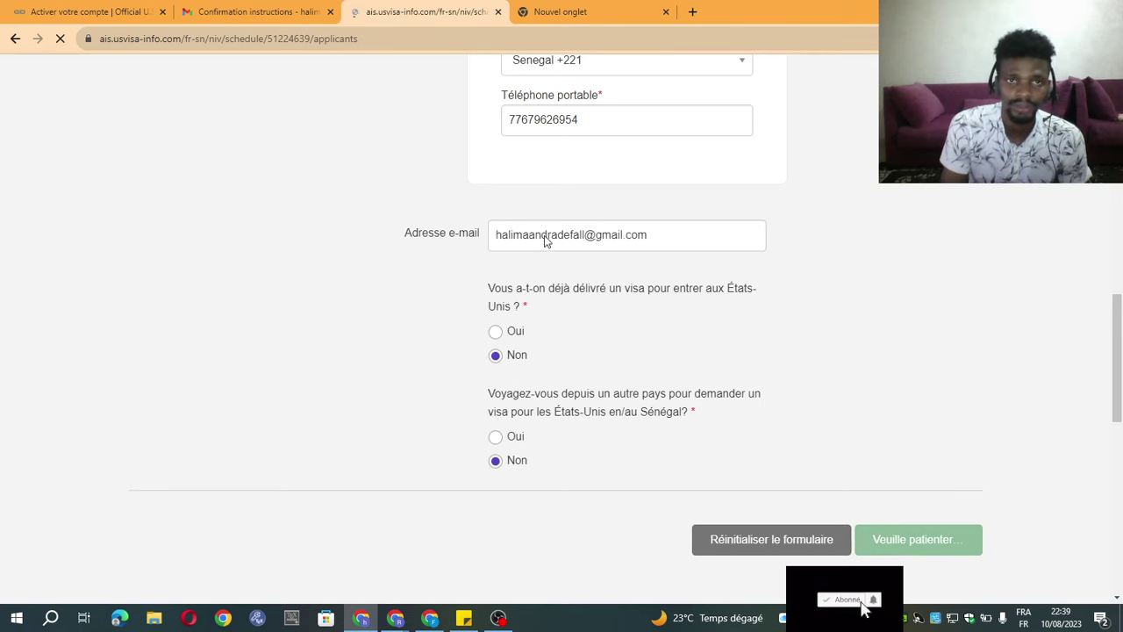
Confirm B1/B2 as the correct visa category by answering Oui.
{"action": "scroll", "coordinate": [590, 395], "scroll_direction": "down", "scroll_amount": 2}
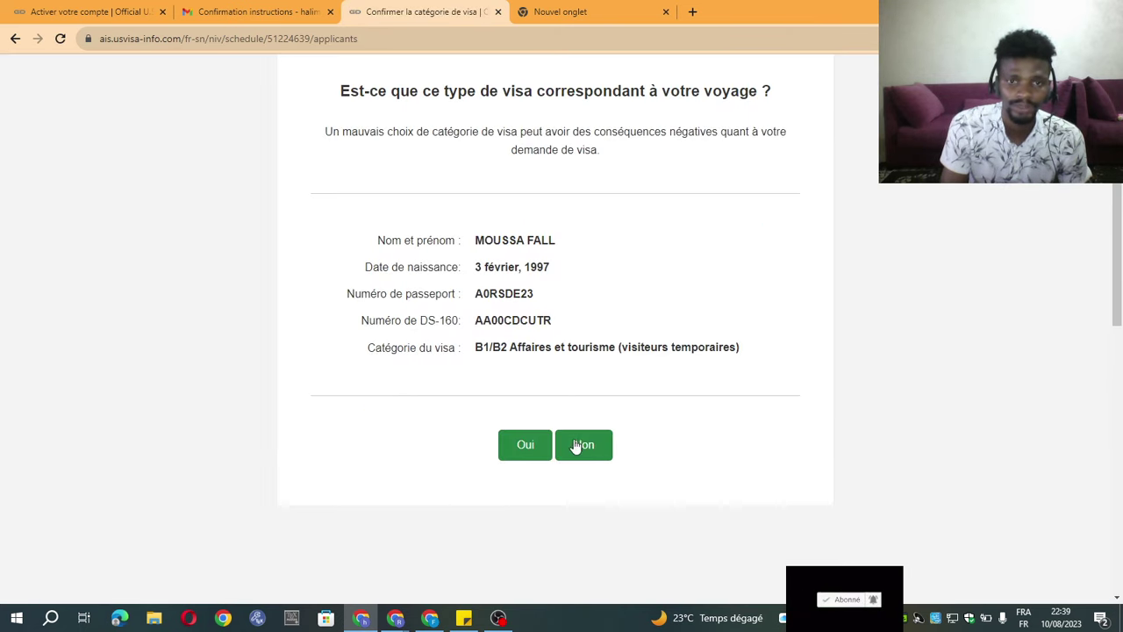
{"action": "scroll", "coordinate": [500, 359], "scroll_direction": "up", "scroll_amount": 2}
{"action": "scroll", "coordinate": [538, 404], "scroll_direction": "down", "scroll_amount": 1}
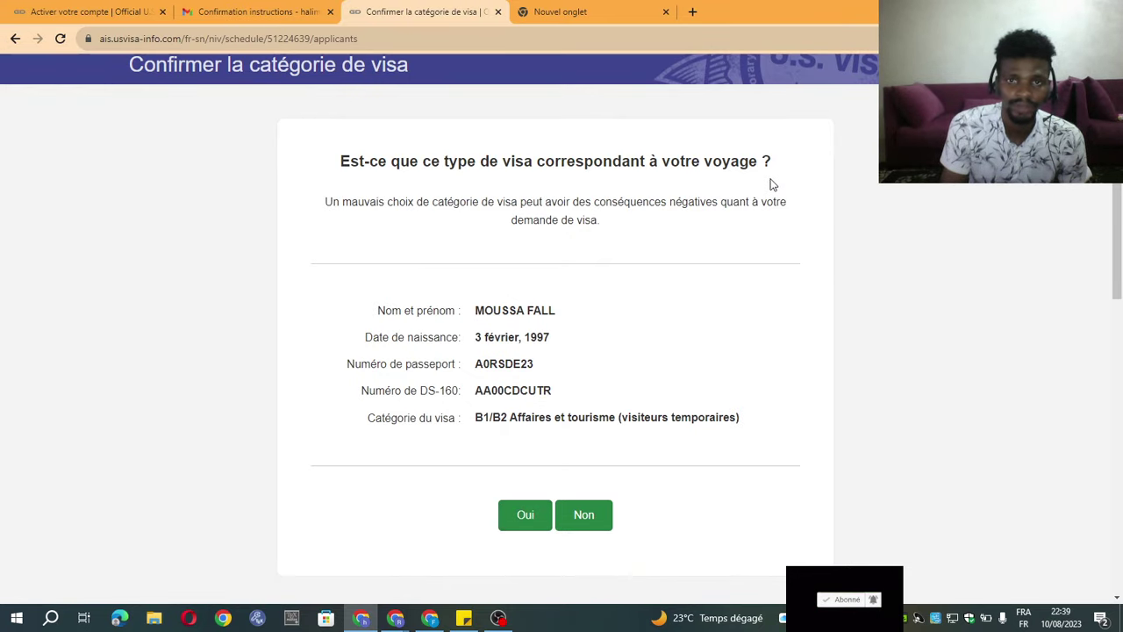
{"action": "left_click", "coordinate": [521, 518]}
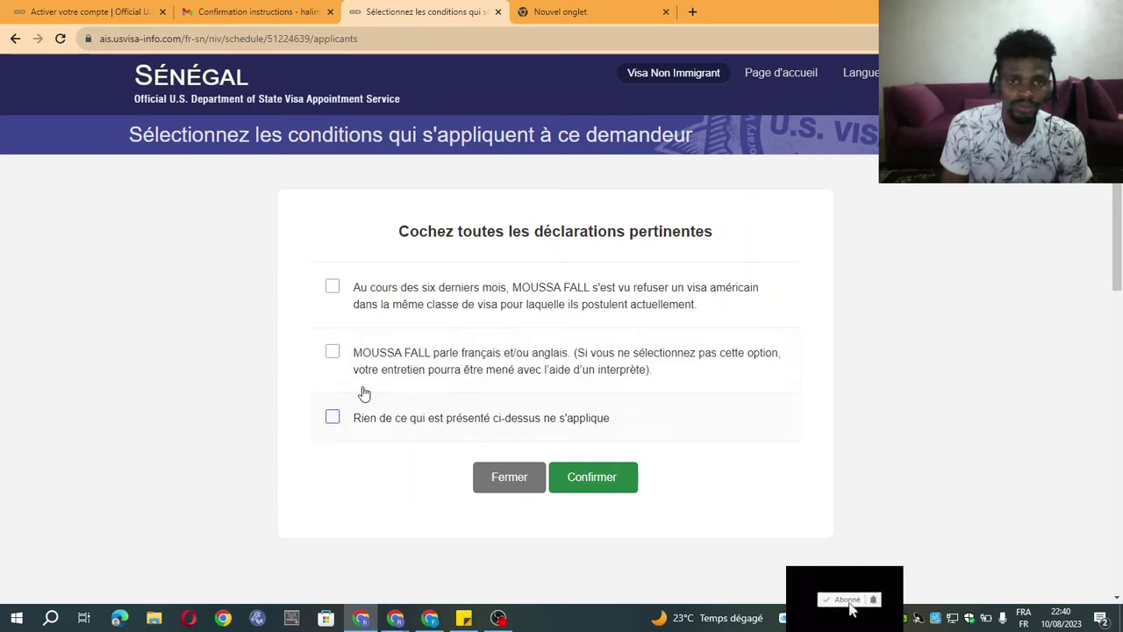
Tick the French/English speaker declaration and confirm the applicant conditions.
{"action": "left_click", "coordinate": [332, 354]}
{"action": "scroll", "coordinate": [374, 444], "scroll_direction": "down", "scroll_amount": 3}
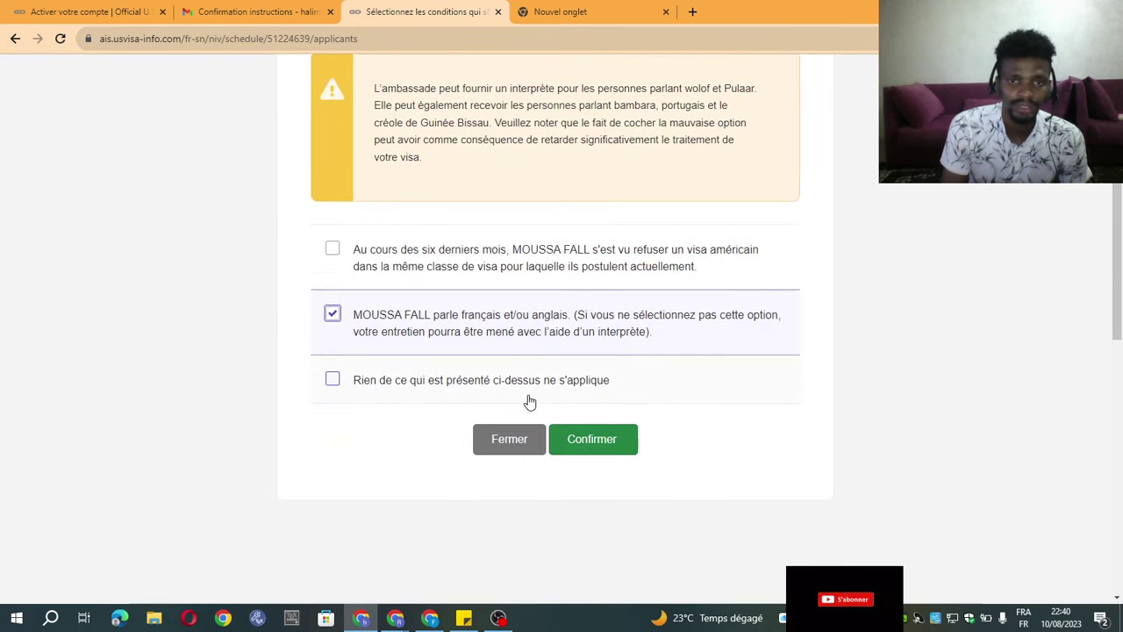
{"action": "left_click", "coordinate": [586, 444]}
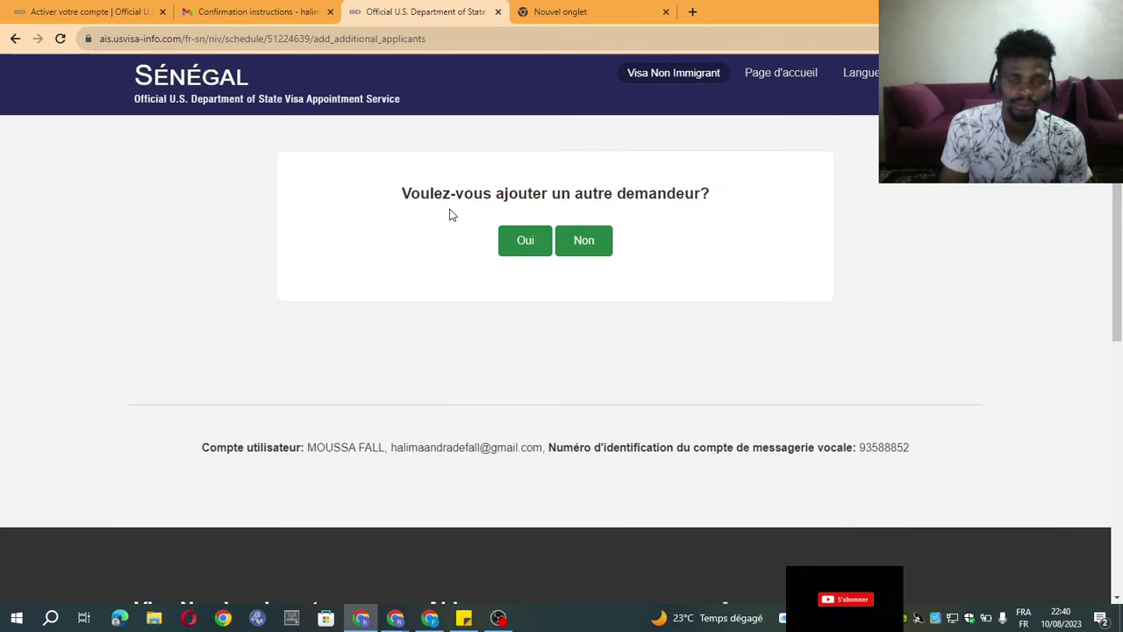
Answer Non to adding another applicant.
{"action": "left_click", "coordinate": [599, 245]}
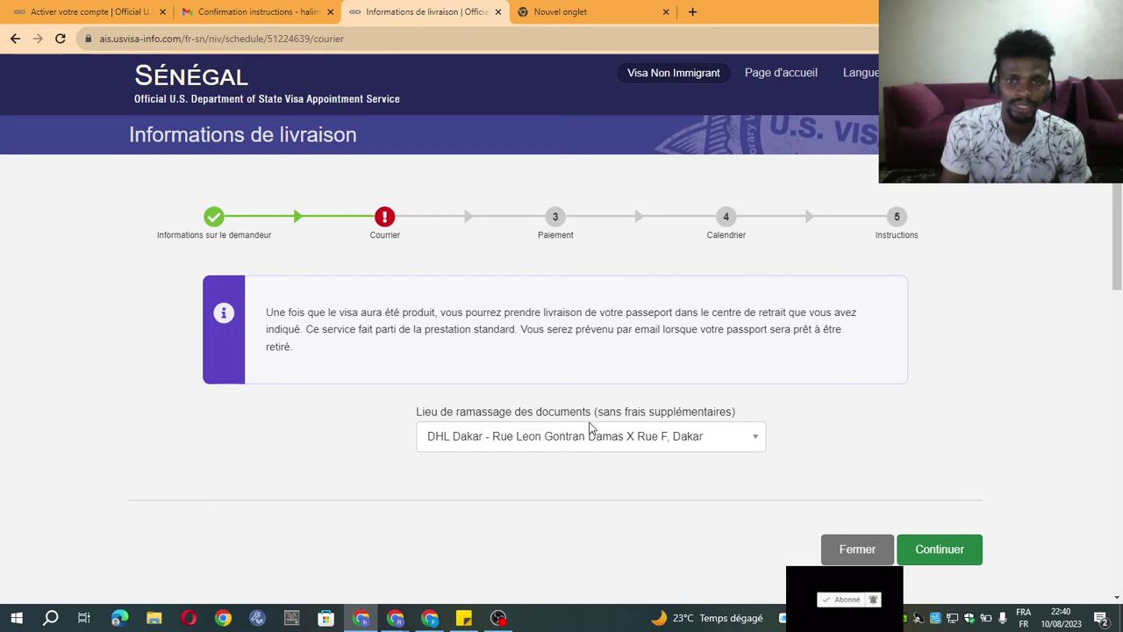
Accept DHL Dakar as the pickup location and continue to payment.
{"action": "left_click", "coordinate": [928, 553]}
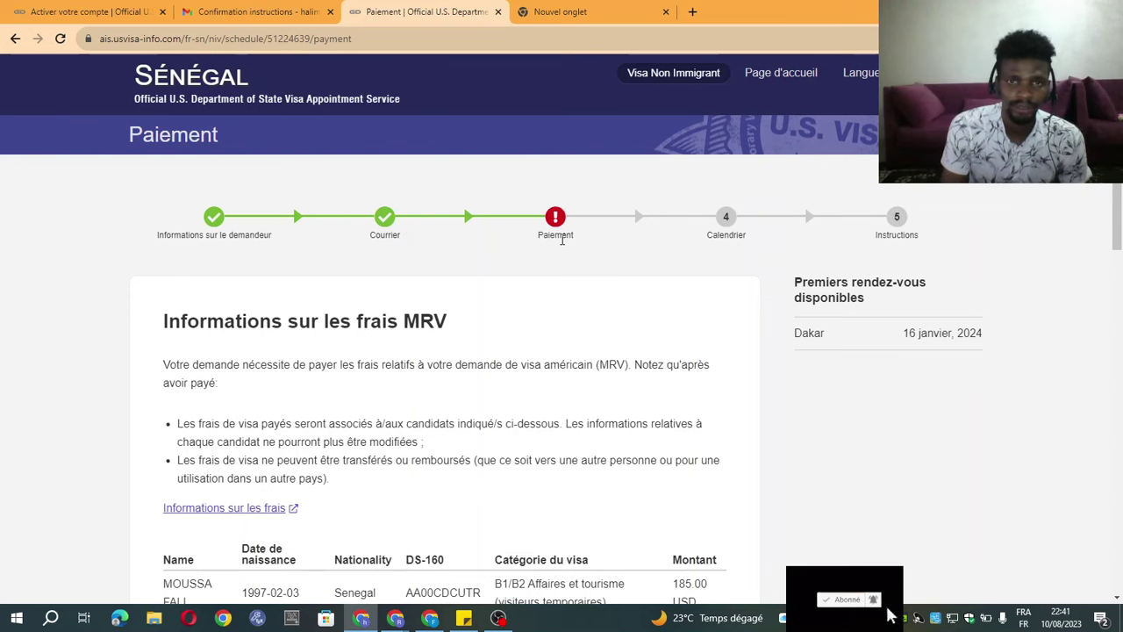
Review the payment page and continue with Paiement en espèces for 120,250.00 XOF.
{"action": "scroll", "coordinate": [657, 256], "scroll_direction": "down", "scroll_amount": 3}
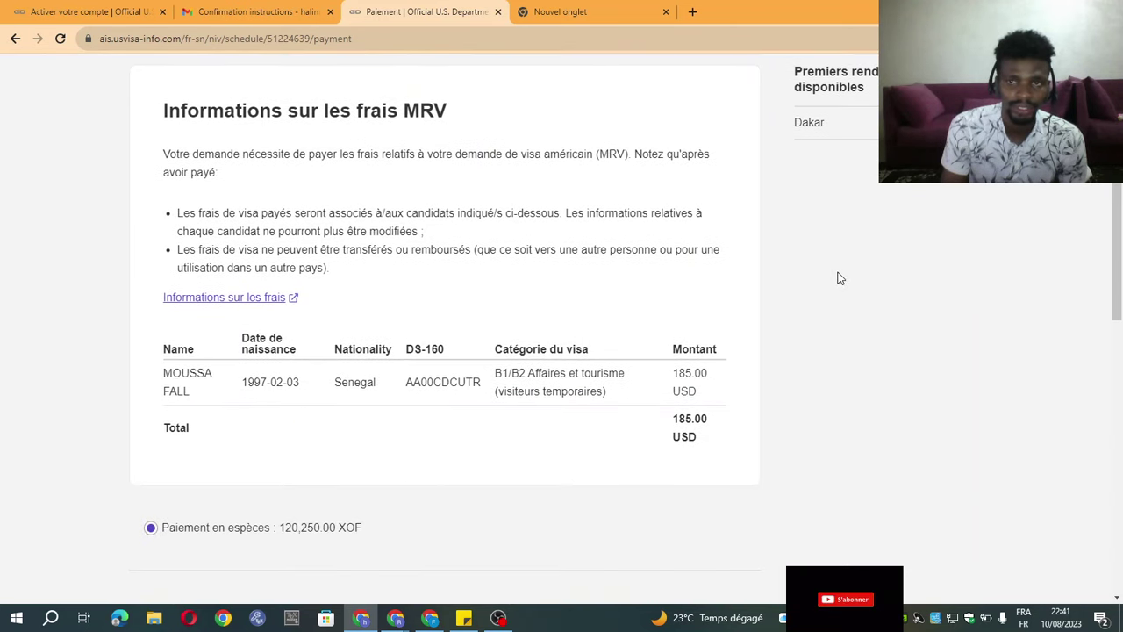
{"action": "scroll", "coordinate": [782, 289], "scroll_direction": "up", "scroll_amount": 2}
{"action": "scroll", "coordinate": [637, 343], "scroll_direction": "down", "scroll_amount": 1}
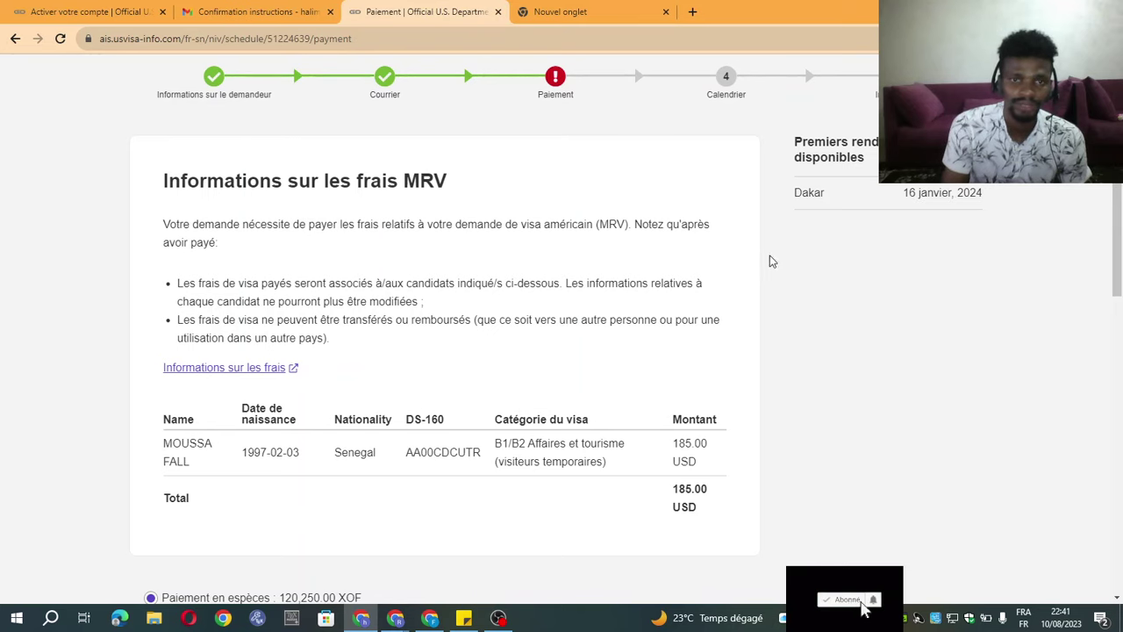
{"action": "scroll", "coordinate": [235, 323], "scroll_direction": "down", "scroll_amount": 2}
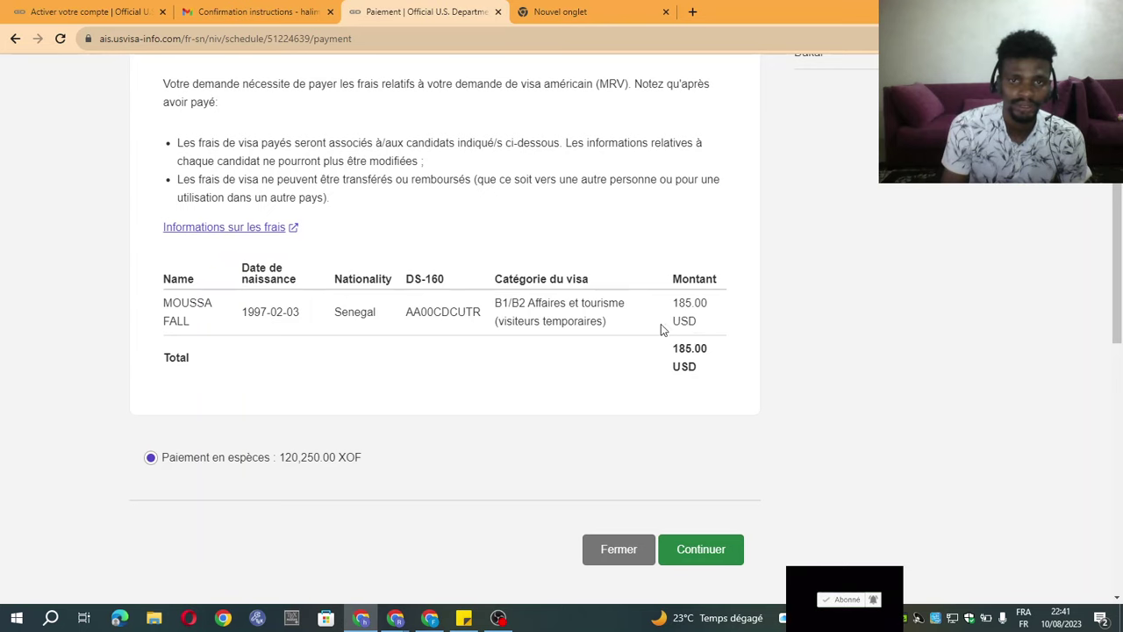
{"action": "scroll", "coordinate": [355, 387], "scroll_direction": "down", "scroll_amount": 2}
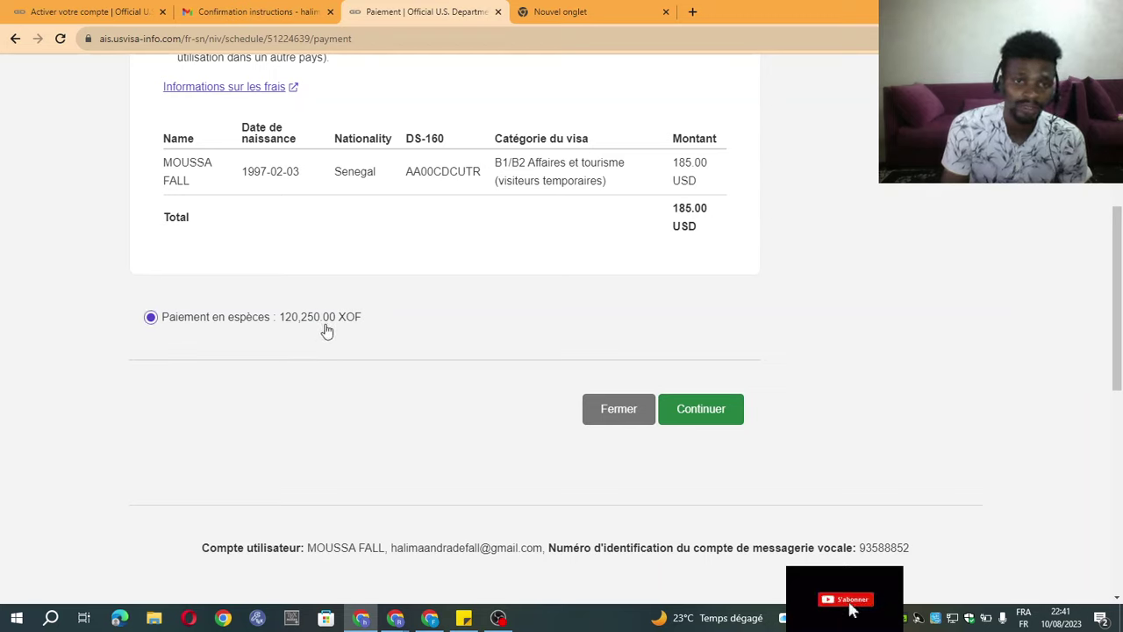
{"action": "scroll", "coordinate": [346, 341], "scroll_direction": "up", "scroll_amount": 2}
{"action": "scroll", "coordinate": [269, 346], "scroll_direction": "down", "scroll_amount": 1}
{"action": "scroll", "coordinate": [359, 334], "scroll_direction": "up", "scroll_amount": 4}
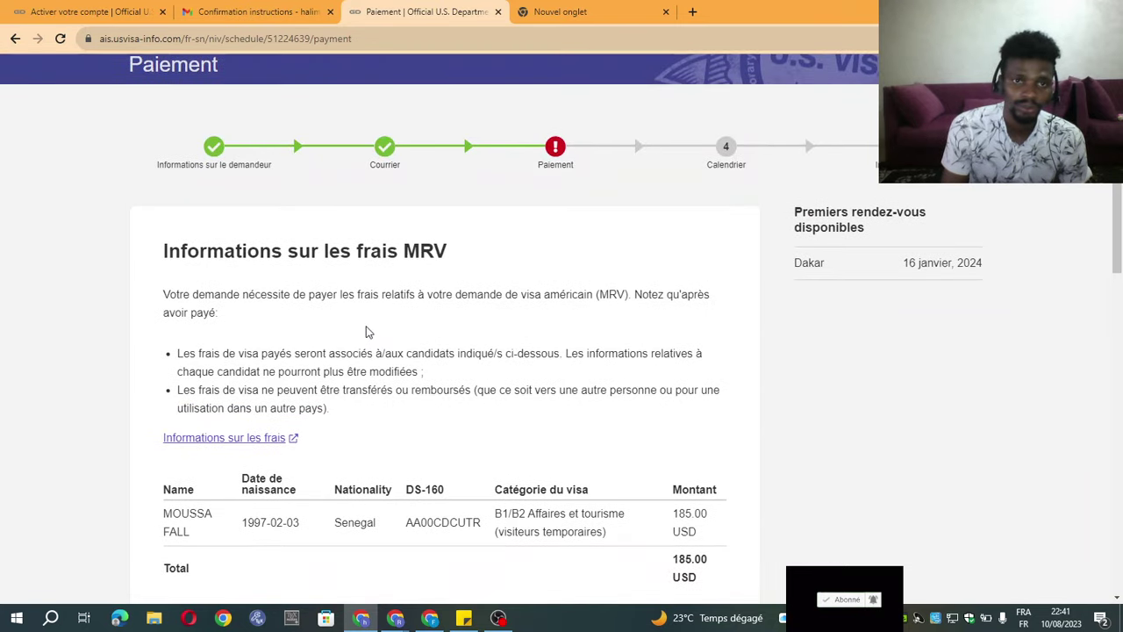
{"action": "scroll", "coordinate": [368, 331], "scroll_direction": "down", "scroll_amount": 2}
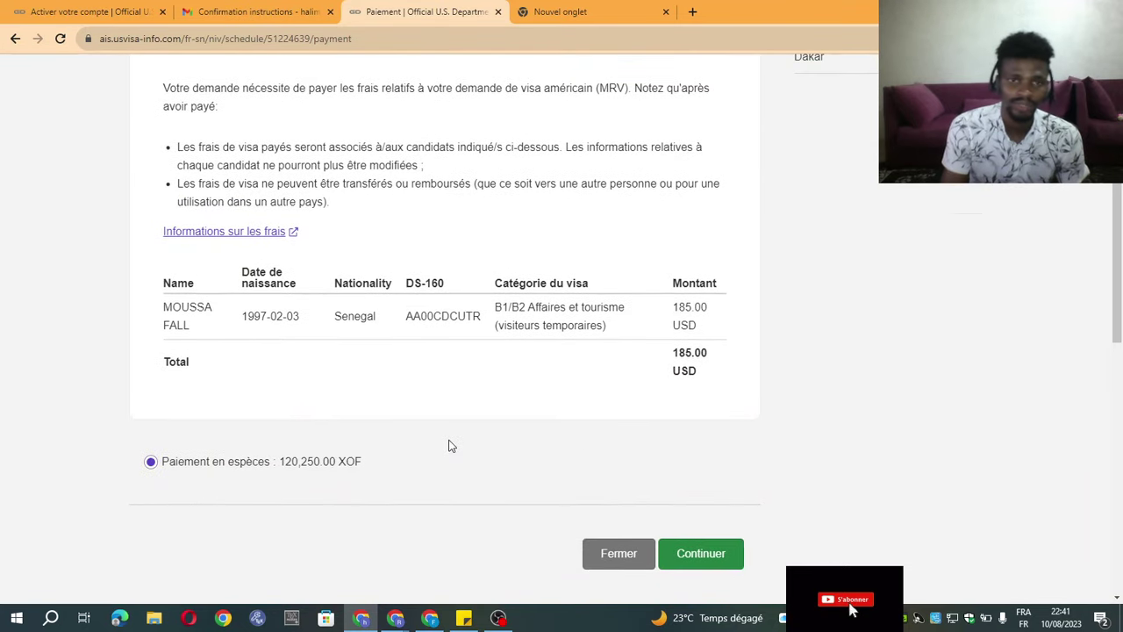
{"action": "scroll", "coordinate": [388, 321], "scroll_direction": "up", "scroll_amount": 3}
{"action": "scroll", "coordinate": [550, 383], "scroll_direction": "down", "scroll_amount": 3}
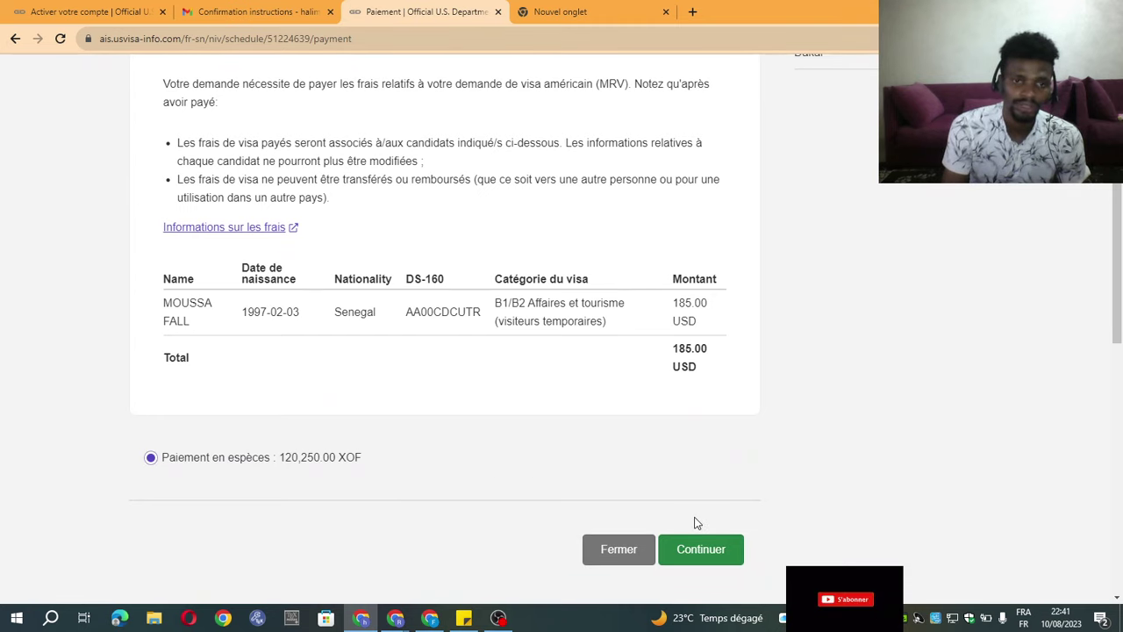
{"action": "scroll", "coordinate": [409, 481], "scroll_direction": "up", "scroll_amount": 1}
{"action": "scroll", "coordinate": [684, 553], "scroll_direction": "down", "scroll_amount": 2}
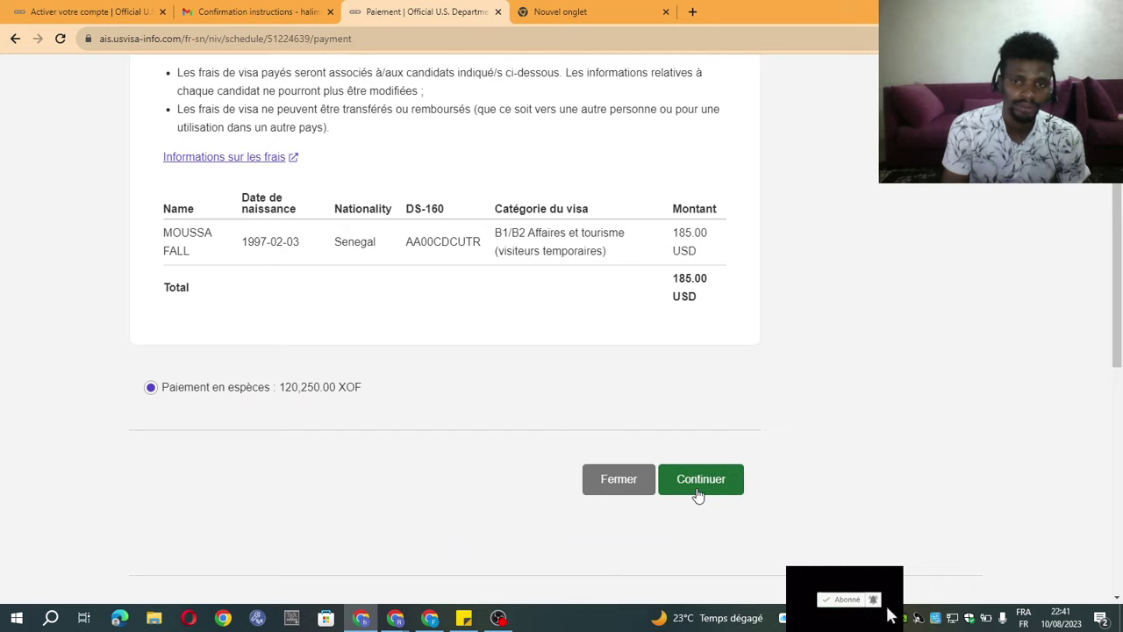
{"action": "left_click", "coordinate": [699, 491]}
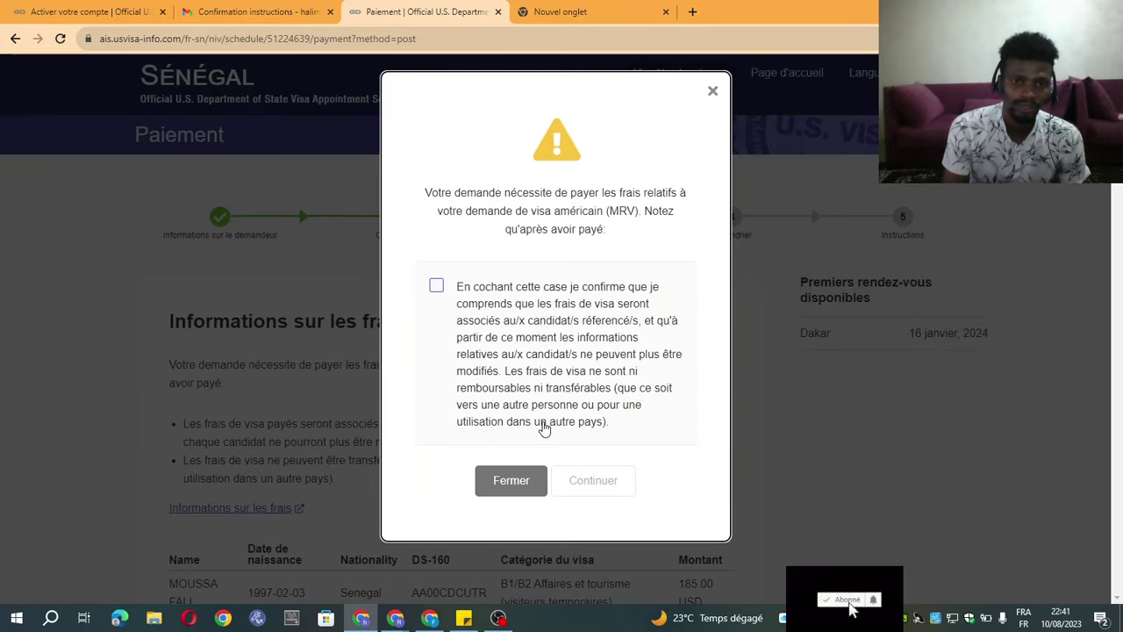
Accept the non-refundable visa fee terms and continue to the Paiement en espèces page.
{"action": "left_click", "coordinate": [437, 289]}
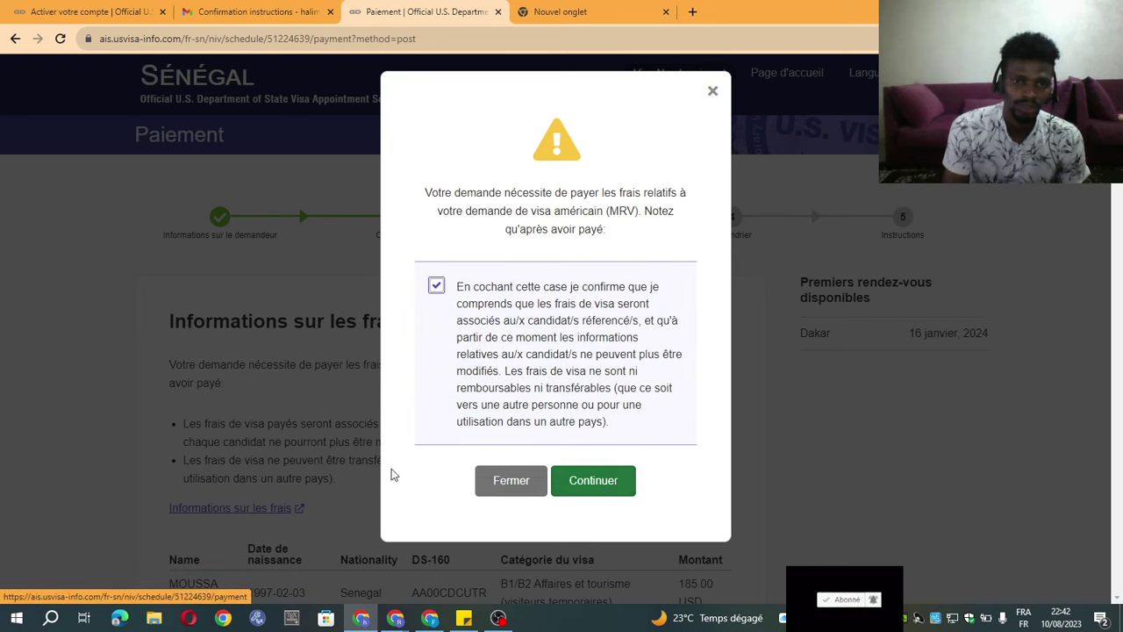
{"action": "left_click", "coordinate": [595, 482]}
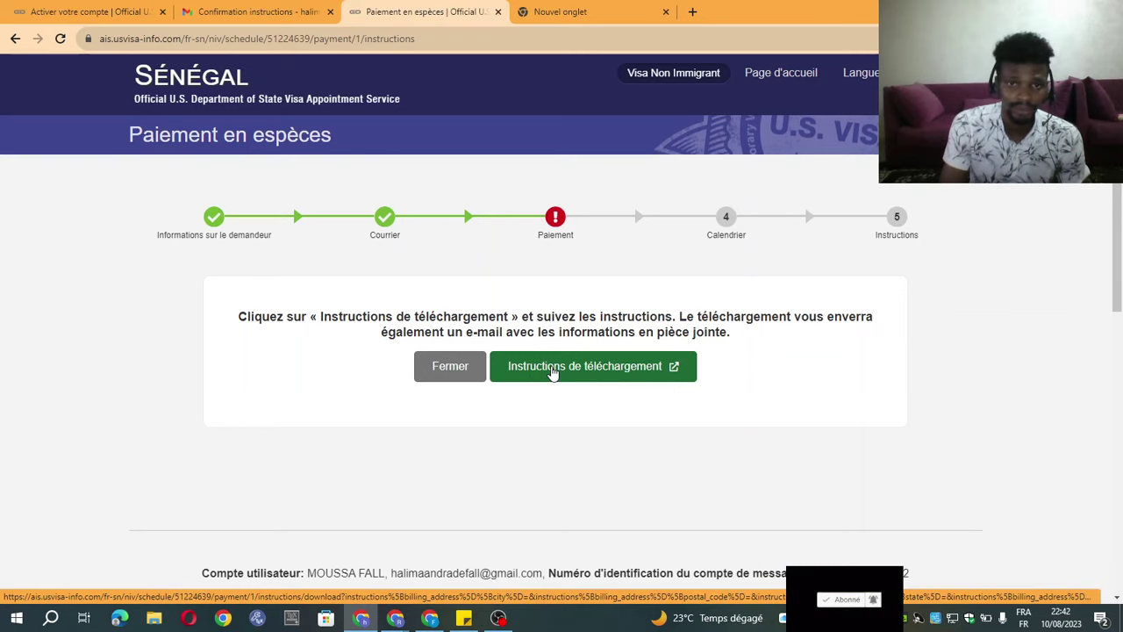
Download the cash payment instructions, opening payment_instructions.pdf in a new tab.
{"action": "left_click", "coordinate": [588, 368]}
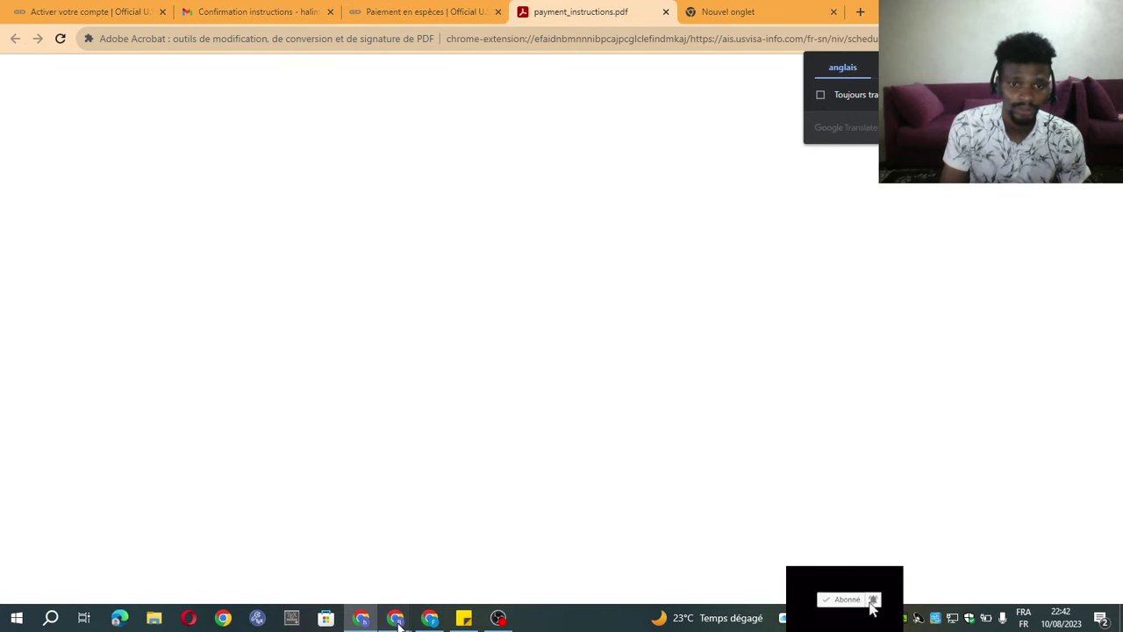
{"action": "mouse_move", "coordinate": [396, 619]}
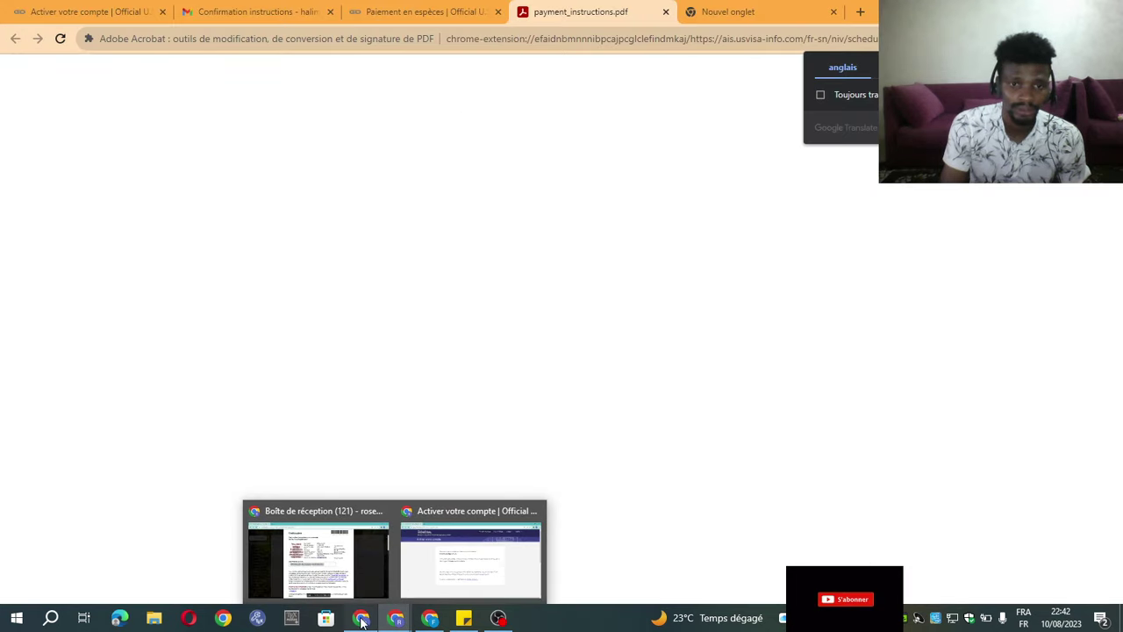
In Gmail, return to the inbox and read the new US DoS account-verification email.
{"action": "left_click", "coordinate": [318, 557]}
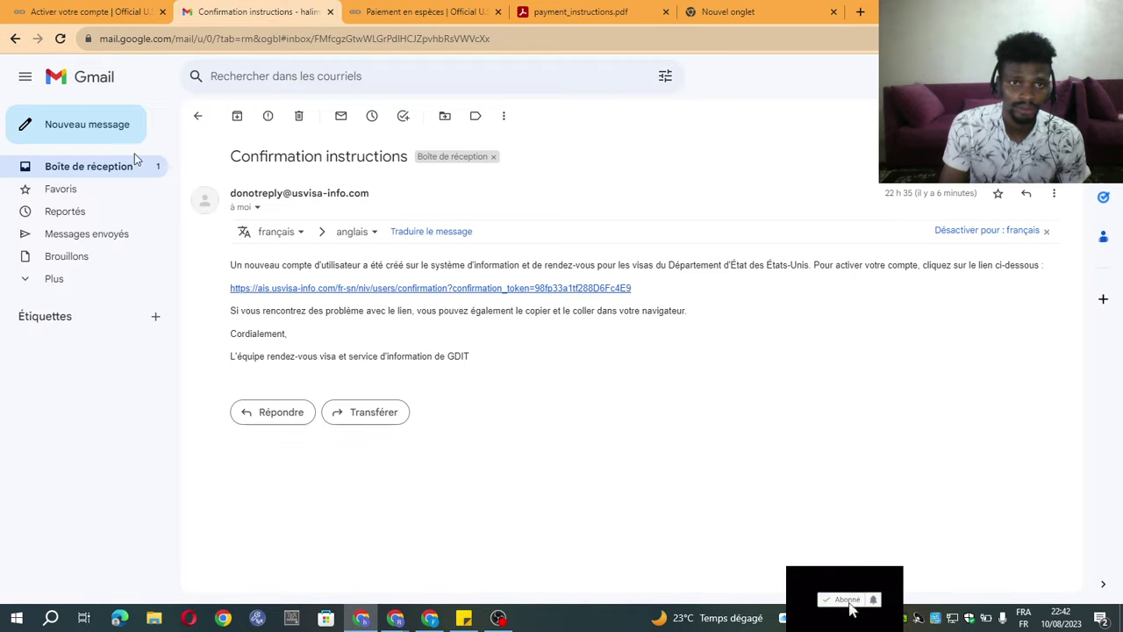
{"action": "left_click", "coordinate": [198, 119]}
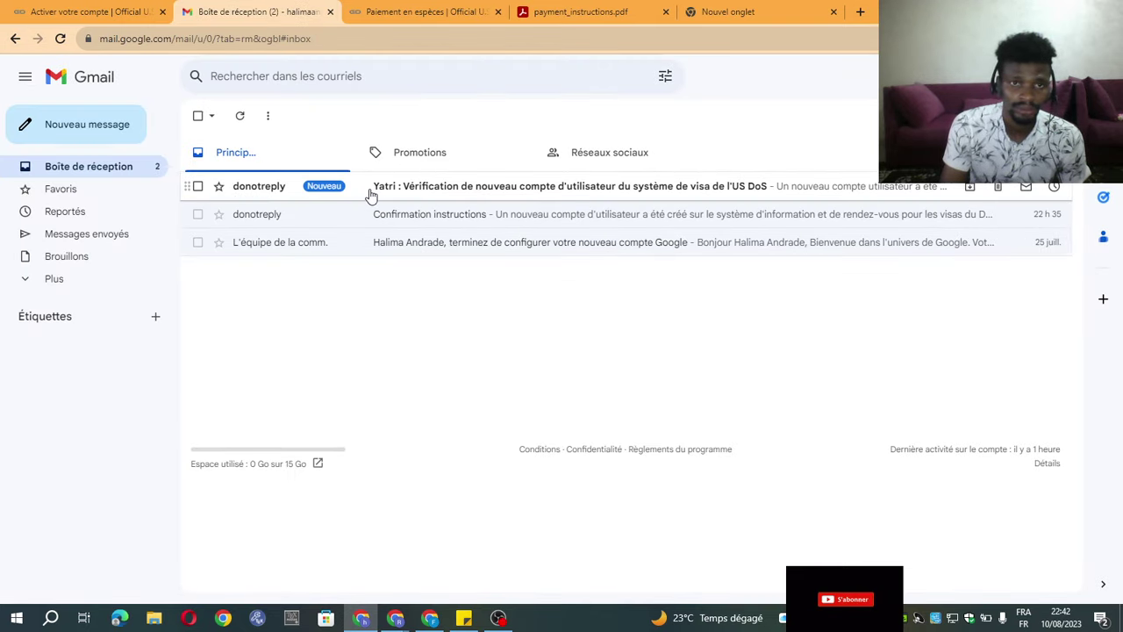
{"action": "left_click", "coordinate": [394, 195]}
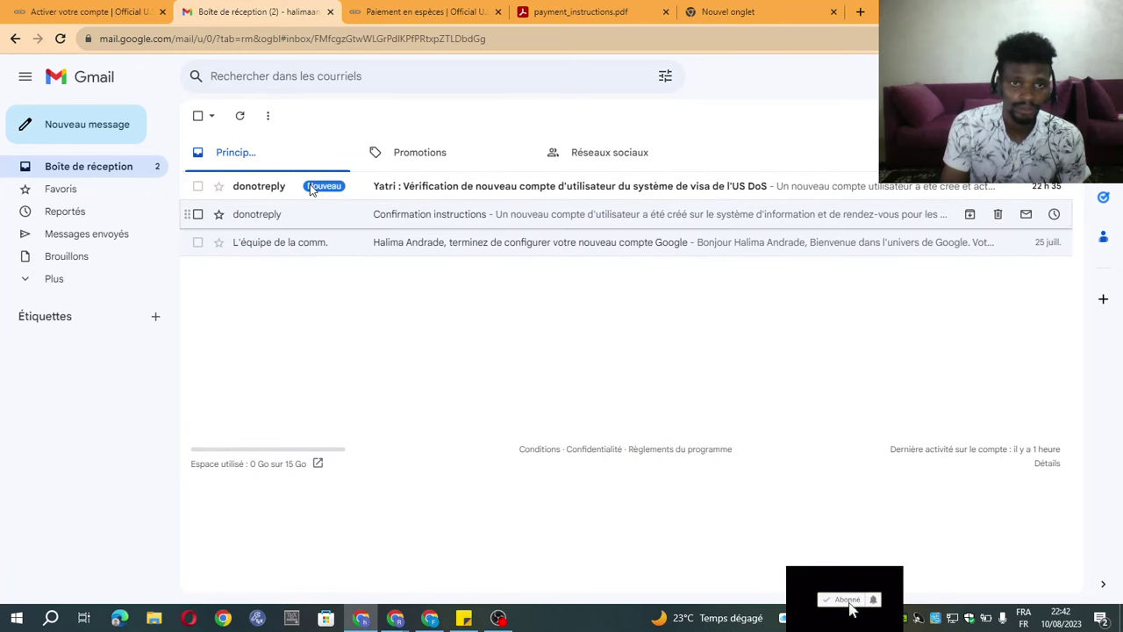
Go back to the still-loading payment_instructions.pdf tab.
{"action": "left_click", "coordinate": [551, 9]}
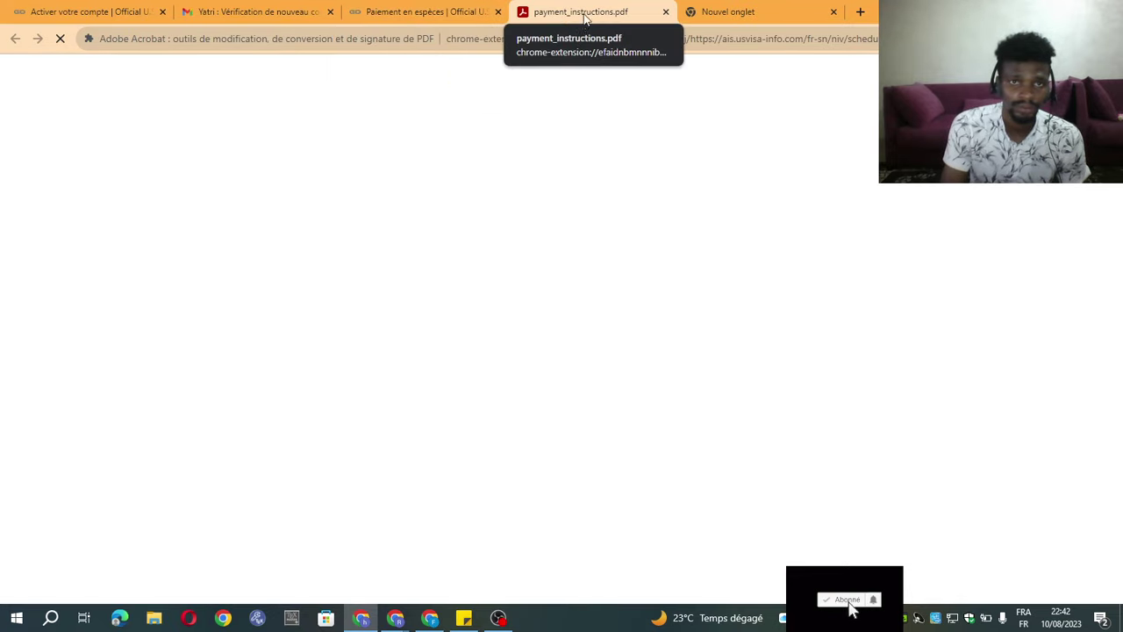
{"action": "left_click", "coordinate": [418, 9]}
{"action": "left_click", "coordinate": [601, 9]}
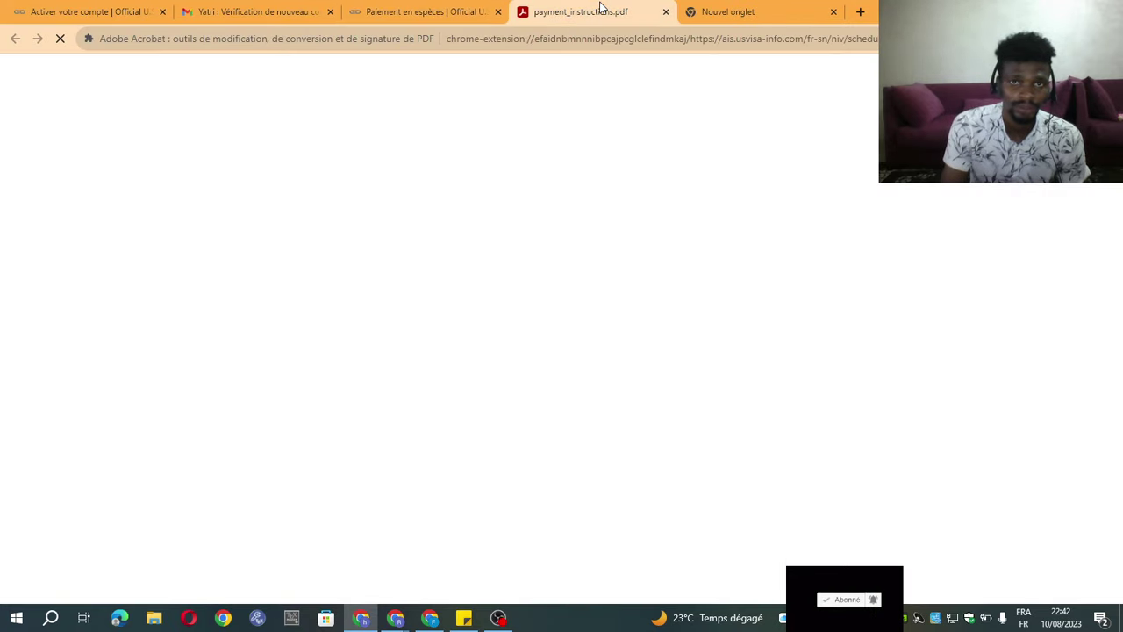
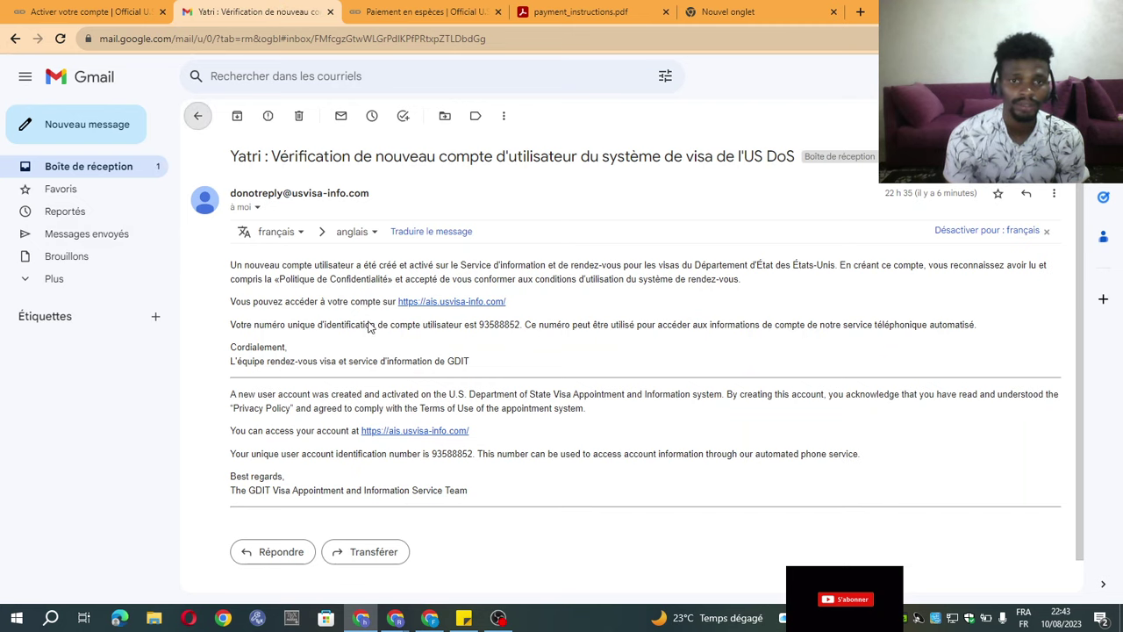
Leave the account-verification email and go back to the Gmail inbox list.
{"action": "left_click", "coordinate": [197, 115]}
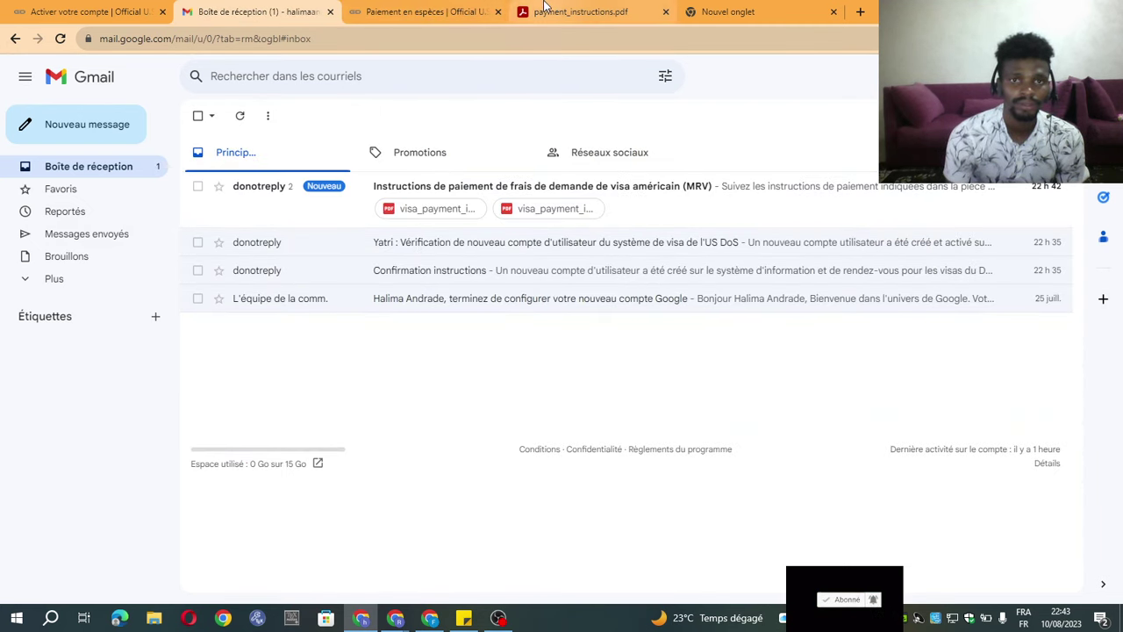
Preview the visa_payment_instructions PDF attachment, then return to the Paiement en espèces tab.
{"action": "left_click", "coordinate": [445, 218]}
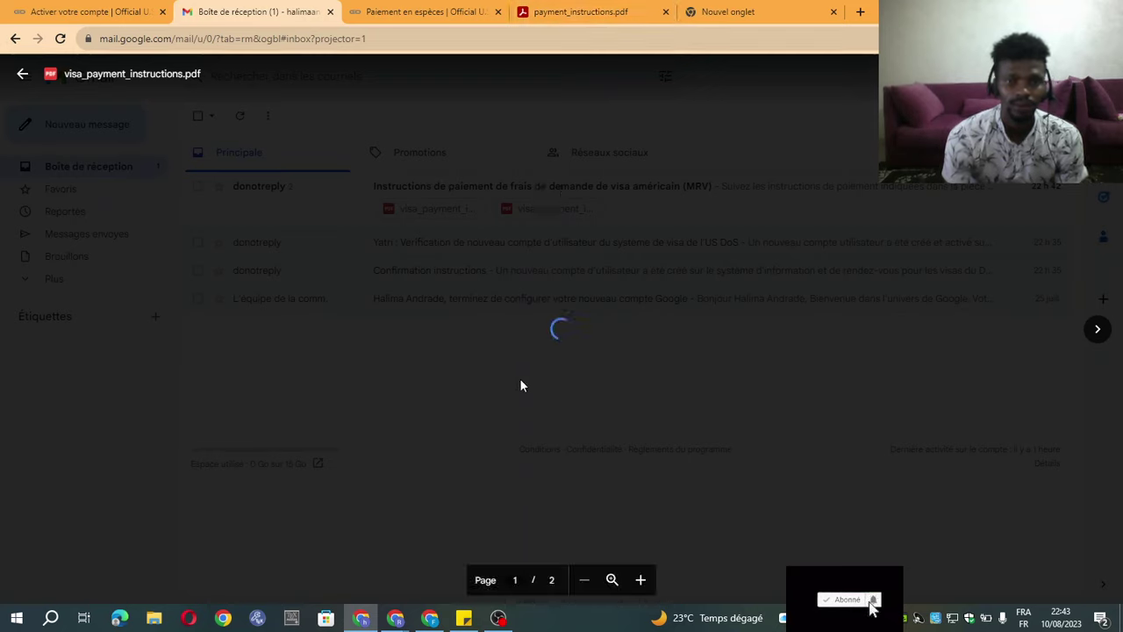
{"action": "left_click", "coordinate": [527, 12]}
{"action": "left_click", "coordinate": [481, 14]}
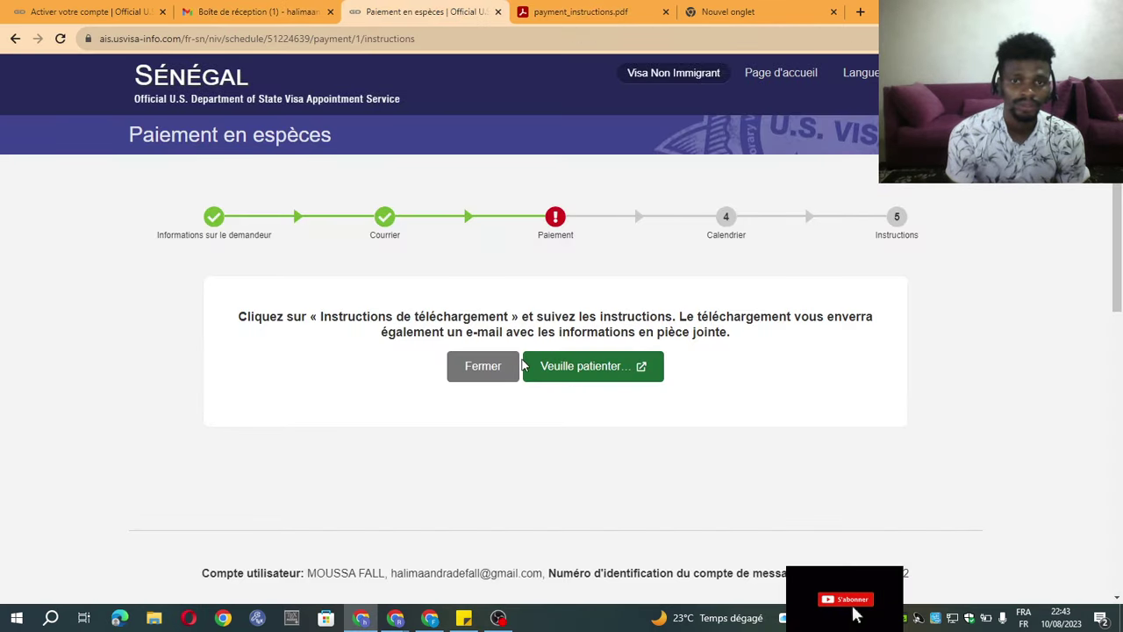
{"action": "left_click", "coordinate": [254, 11]}
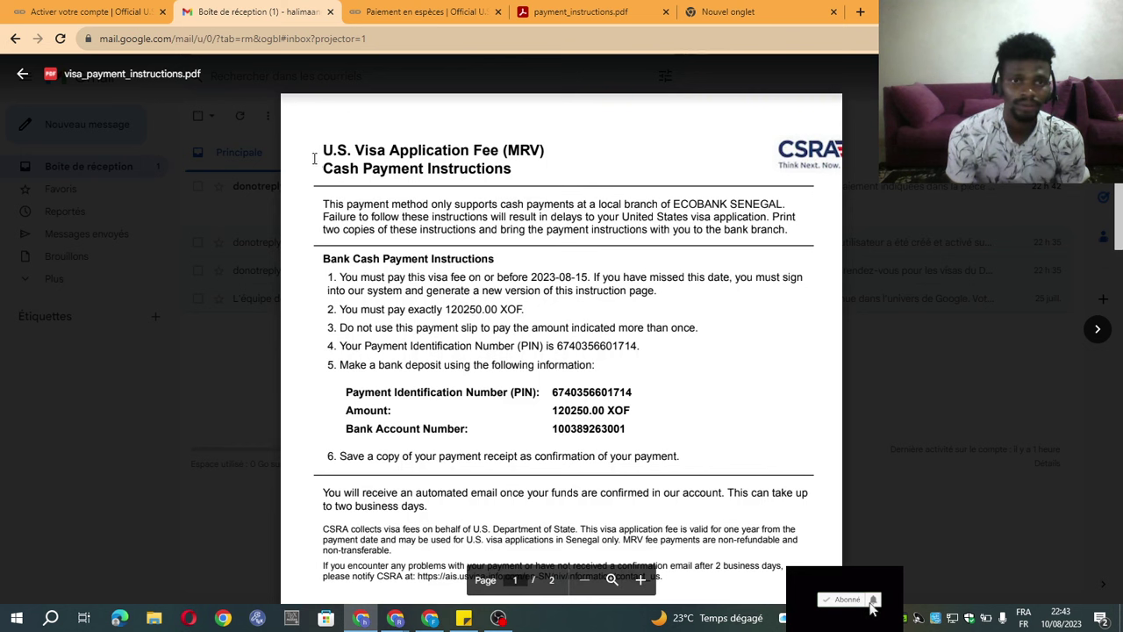
{"action": "scroll", "coordinate": [562, 336], "scroll_direction": "down", "scroll_amount": 10}
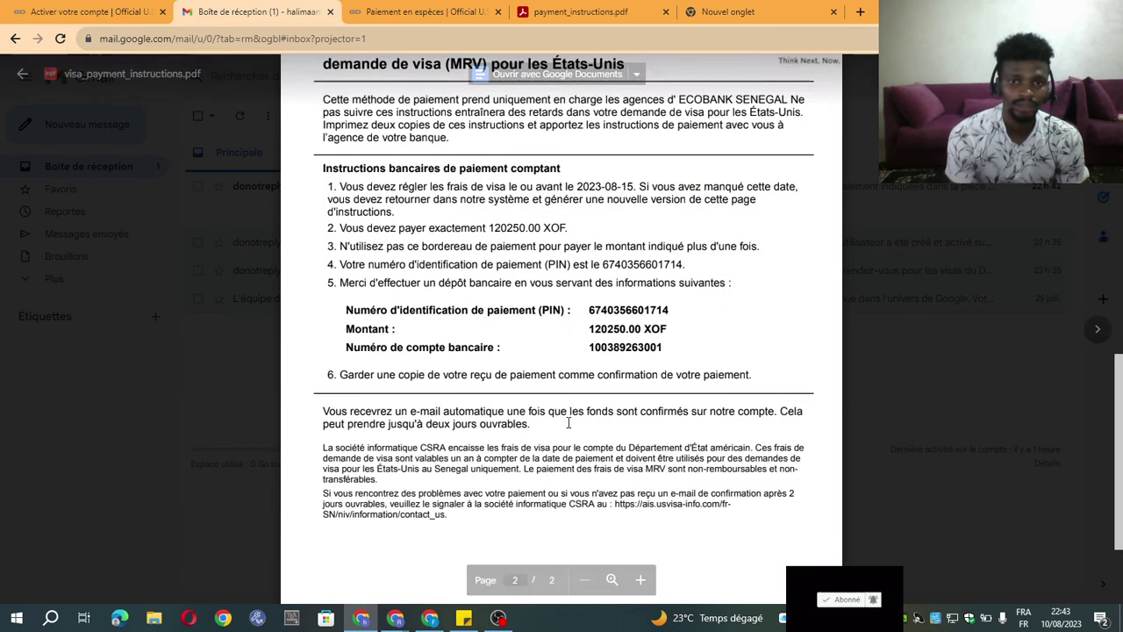
{"action": "scroll", "coordinate": [564, 413], "scroll_direction": "up", "scroll_amount": 6}
{"action": "scroll", "coordinate": [565, 414], "scroll_direction": "up", "scroll_amount": 5}
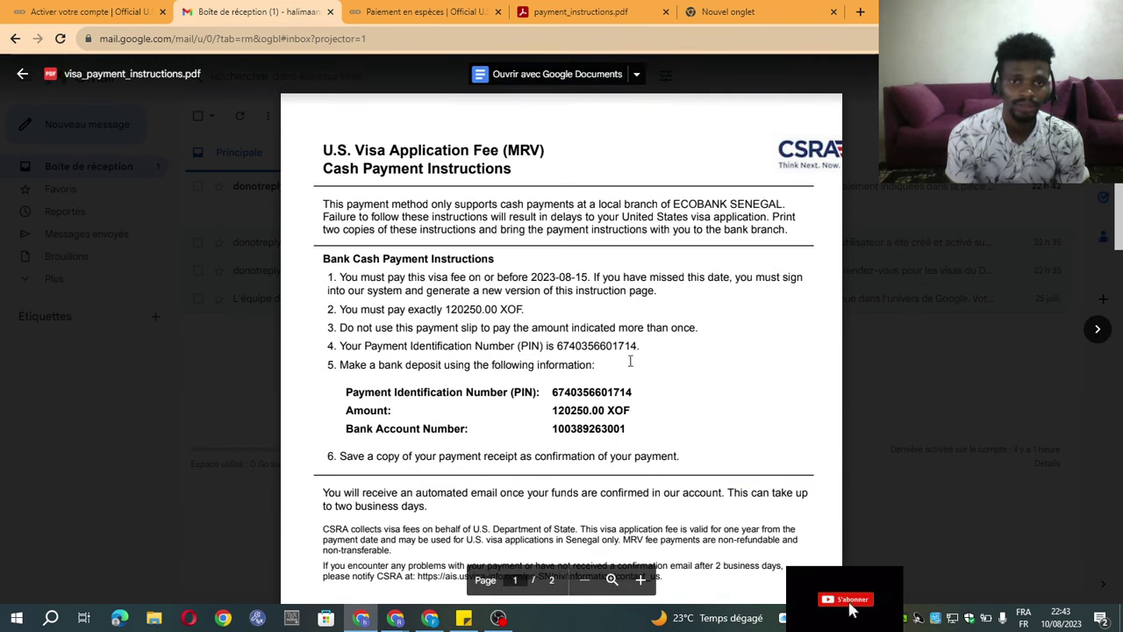
{"action": "key", "text": "ctrl+Tab"}
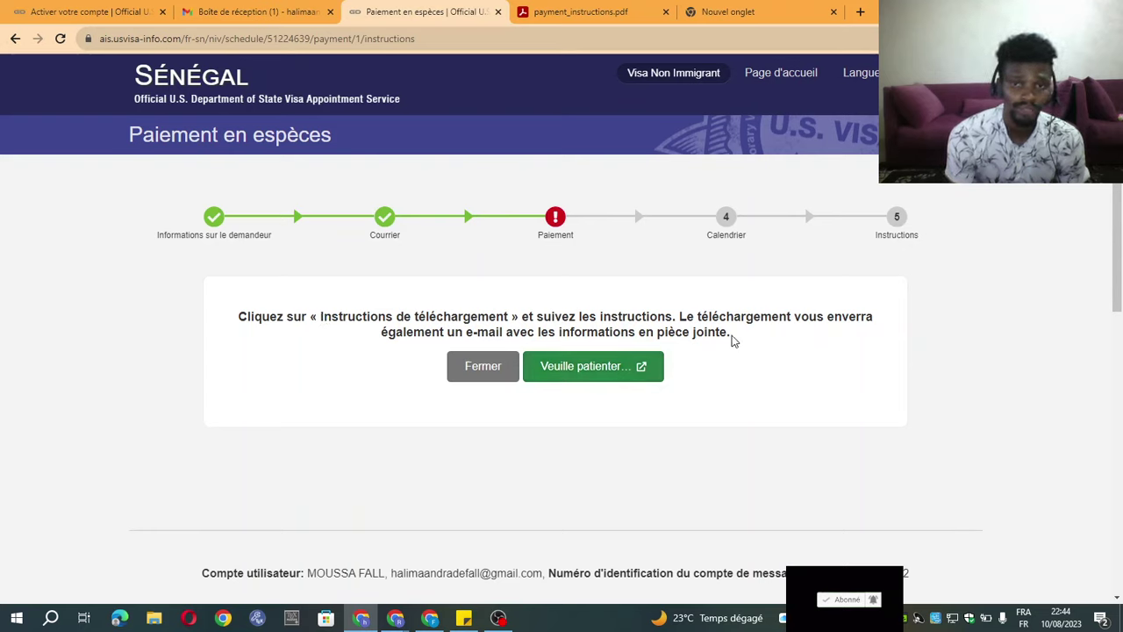
{"action": "left_click_drag", "start_coordinate": [734, 337], "coordinate": [224, 305]}
{"action": "left_click", "coordinate": [482, 296]}
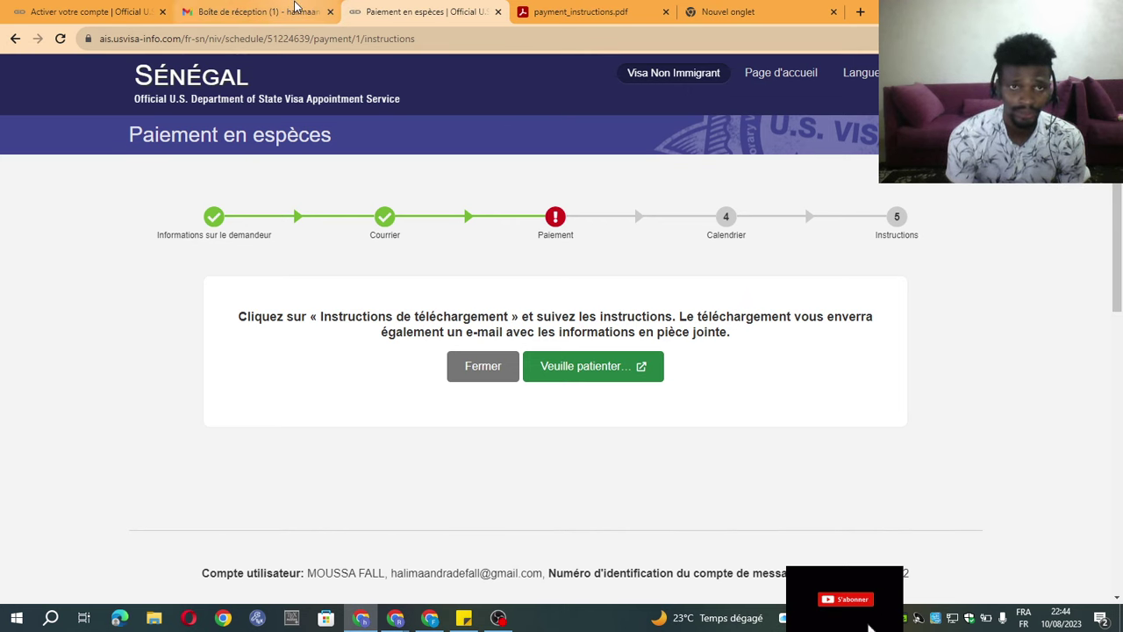
{"action": "key", "text": "ctrl+shift+Tab"}
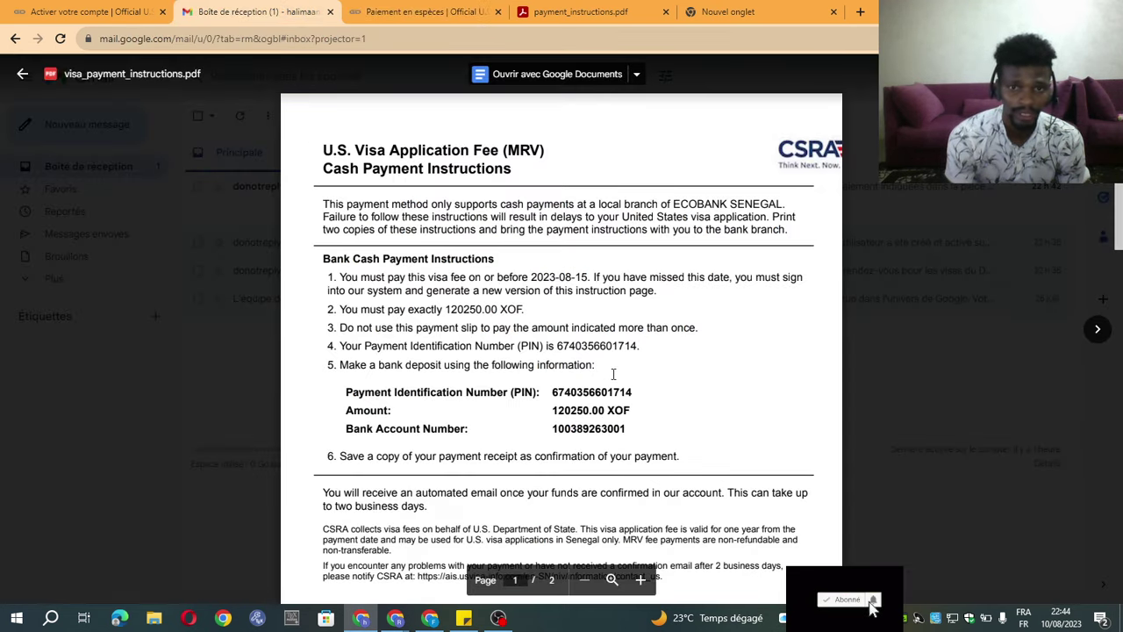
{"action": "scroll", "coordinate": [602, 401], "scroll_direction": "down", "scroll_amount": 10}
{"action": "scroll", "coordinate": [611, 462], "scroll_direction": "up", "scroll_amount": 10}
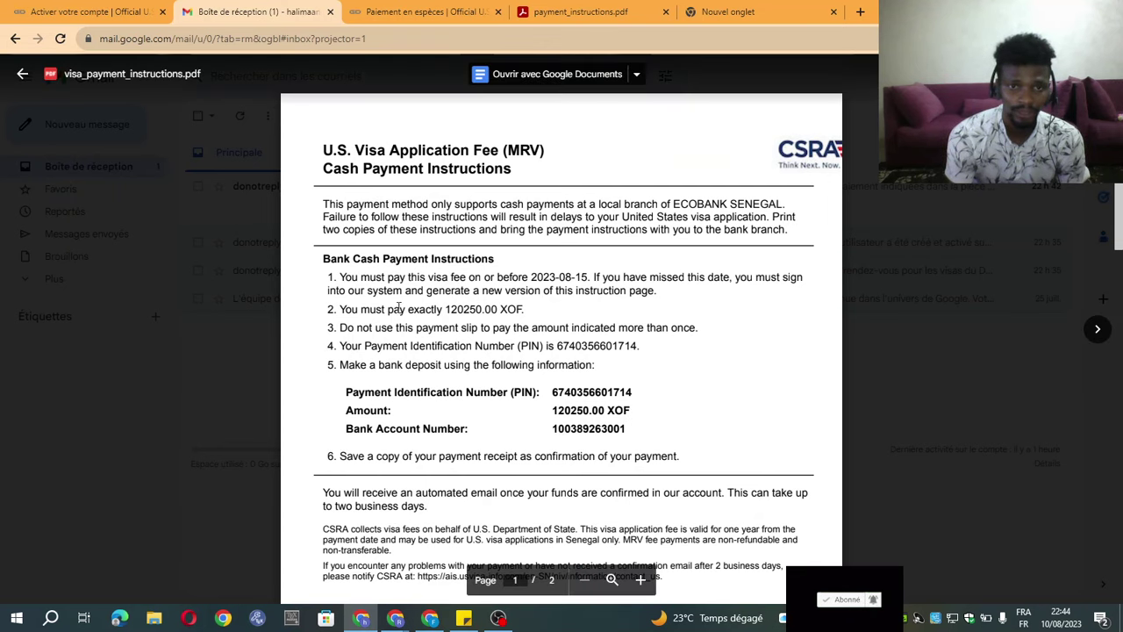
{"action": "scroll", "coordinate": [451, 432], "scroll_direction": "down", "scroll_amount": 8}
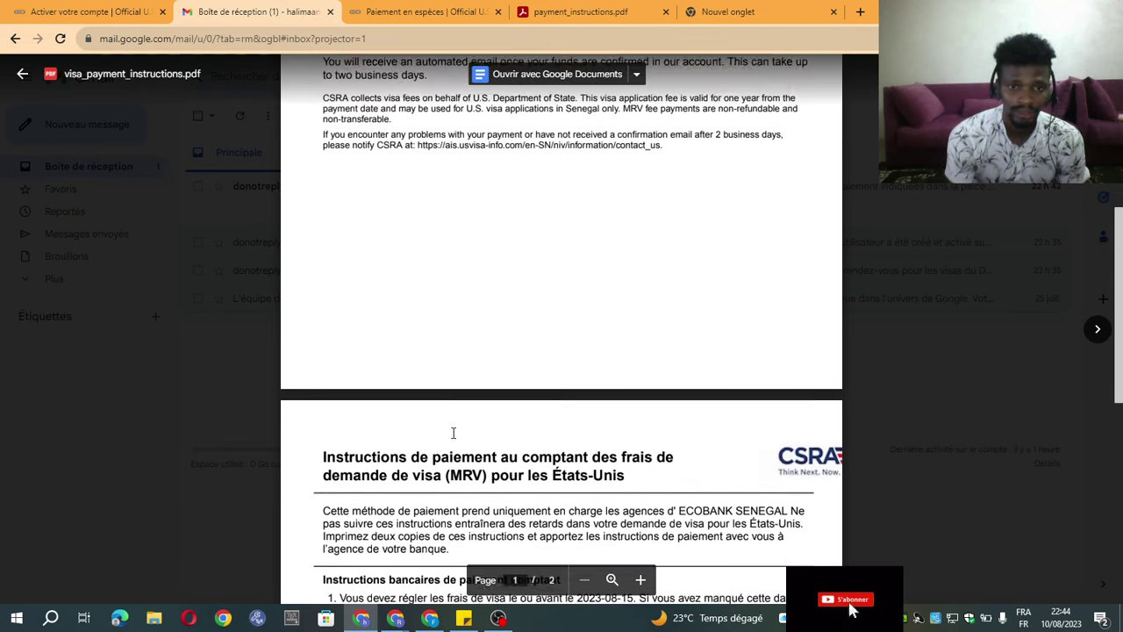
{"action": "scroll", "coordinate": [454, 433], "scroll_direction": "down", "scroll_amount": 1}
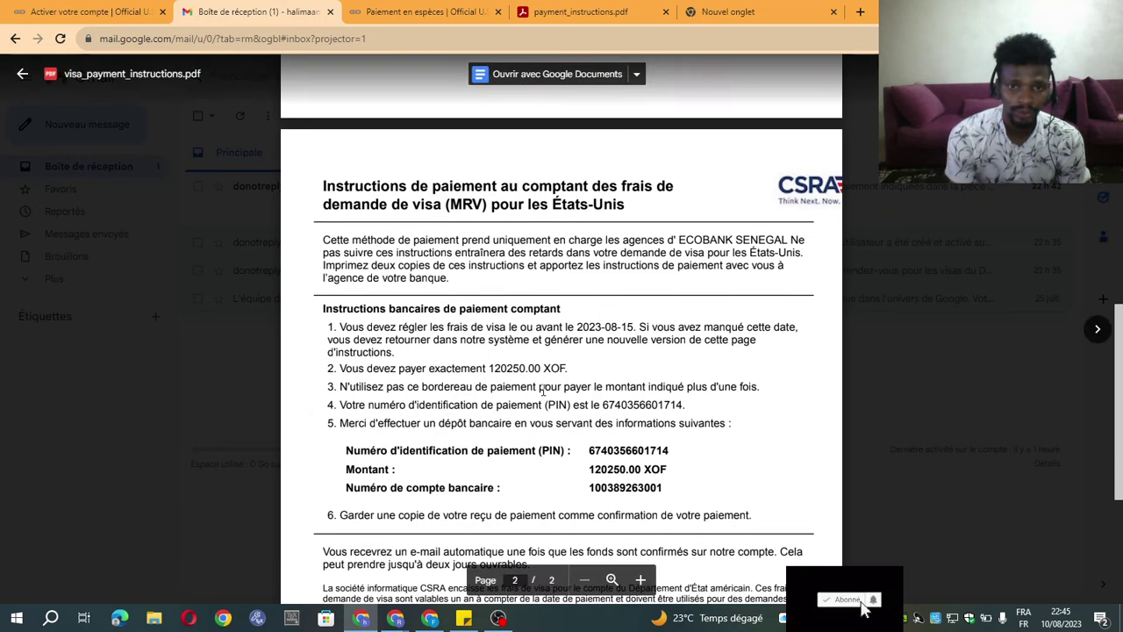
{"action": "scroll", "coordinate": [529, 356], "scroll_direction": "up", "scroll_amount": 8}
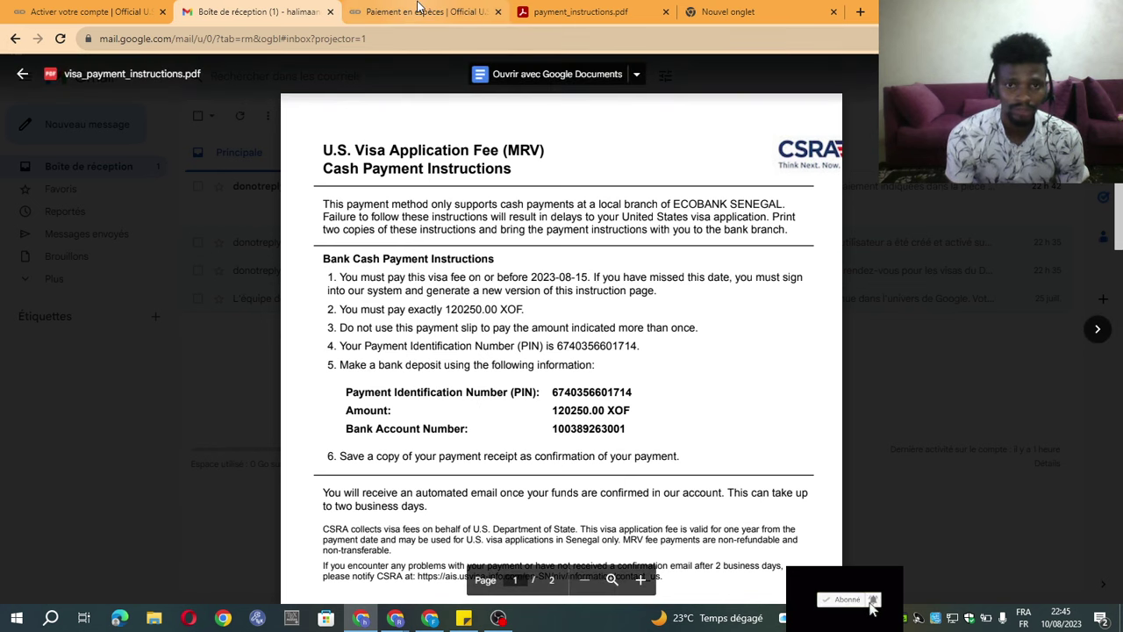
{"action": "mouse_move", "coordinate": [418, 7]}
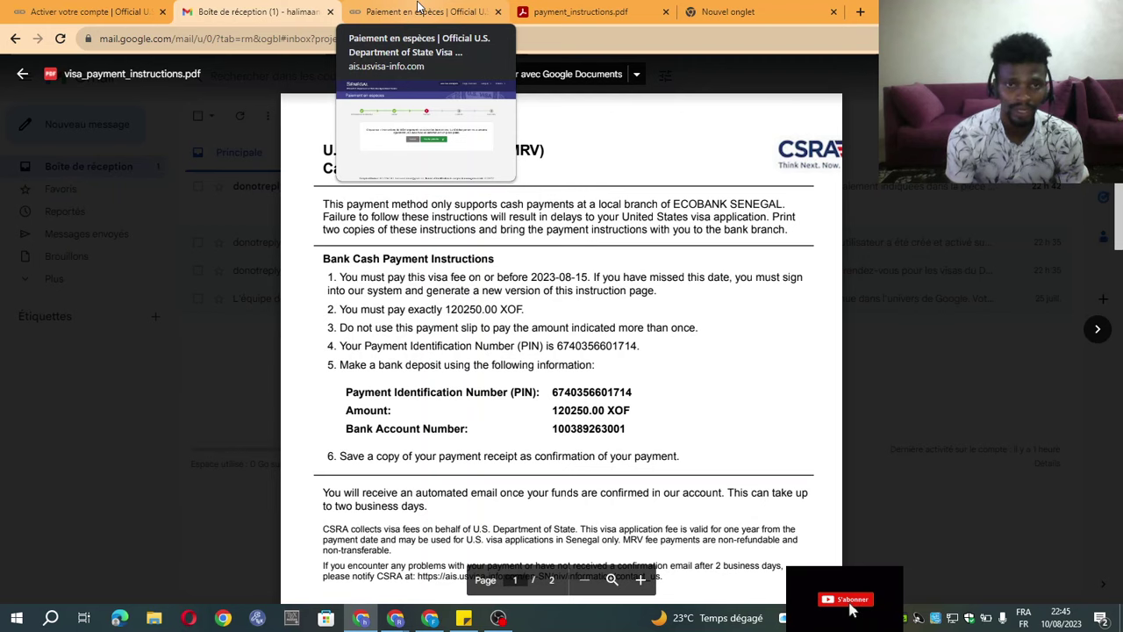
{"action": "left_click", "coordinate": [418, 6]}
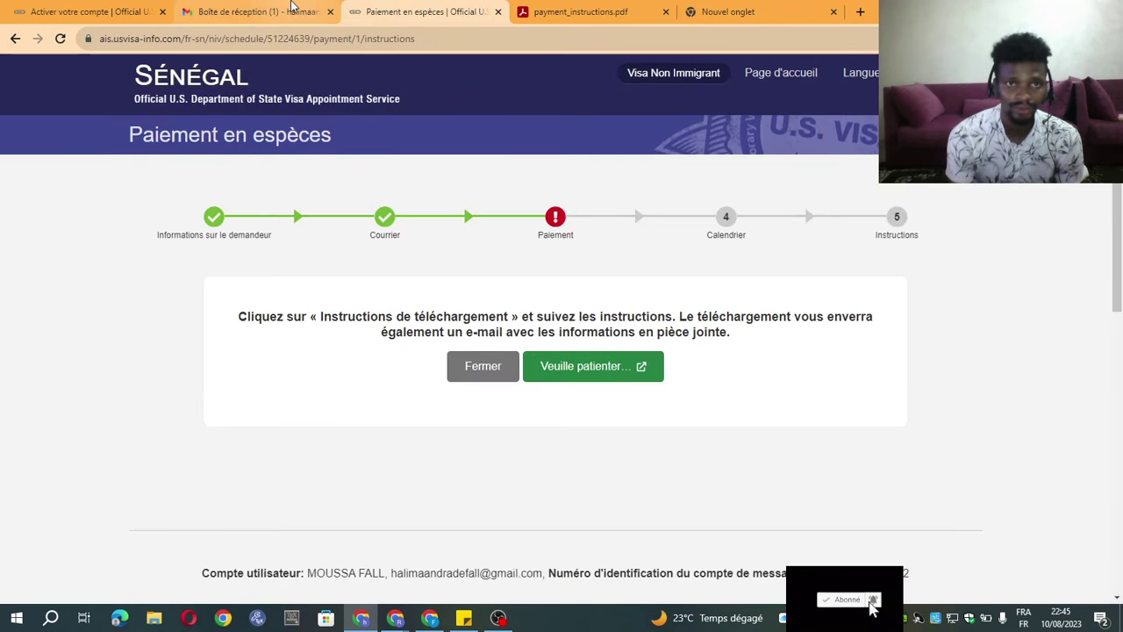
{"action": "left_click", "coordinate": [294, 6]}
{"action": "left_click", "coordinate": [393, 7]}
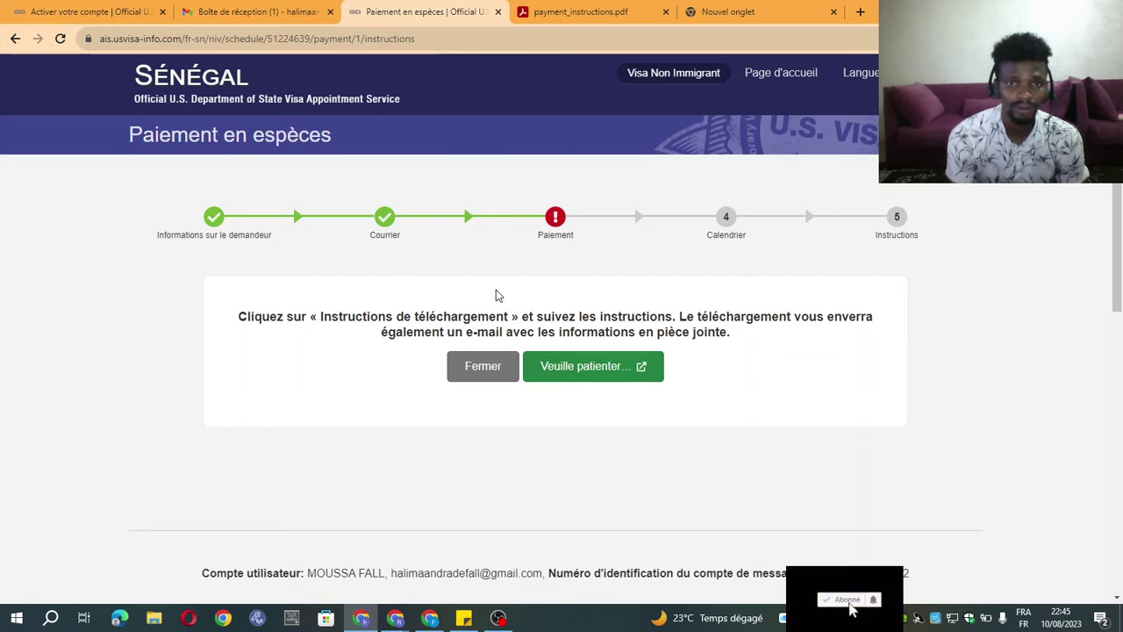
{"action": "left_click", "coordinate": [87, 12]}
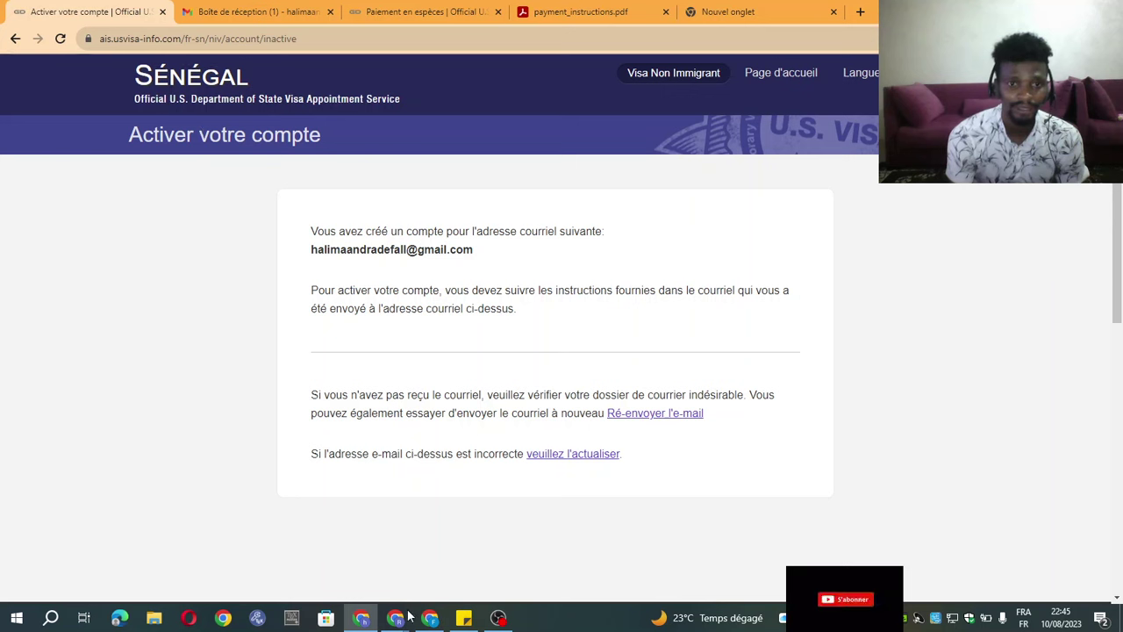
{"action": "mouse_move", "coordinate": [395, 618]}
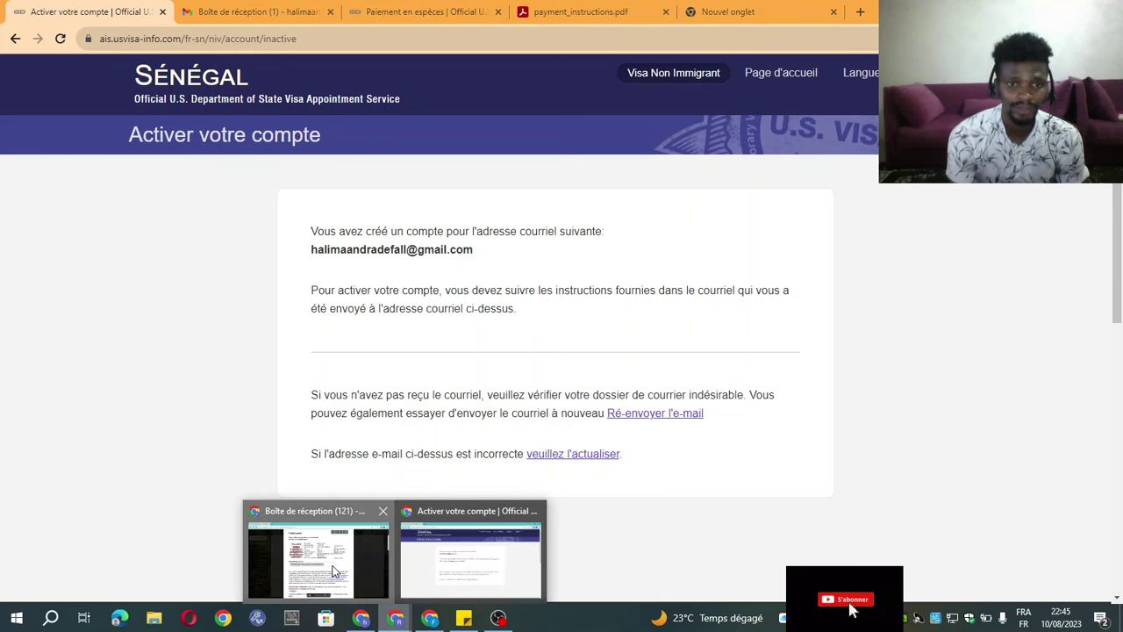
{"action": "left_click", "coordinate": [333, 573]}
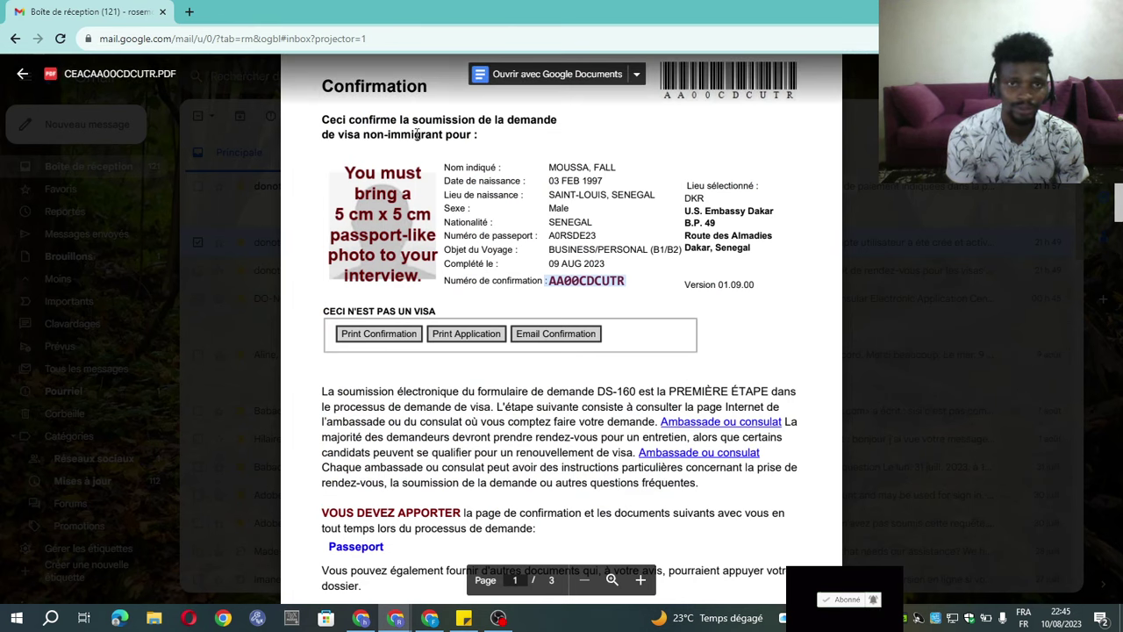
{"action": "key", "text": "alt+Tab"}
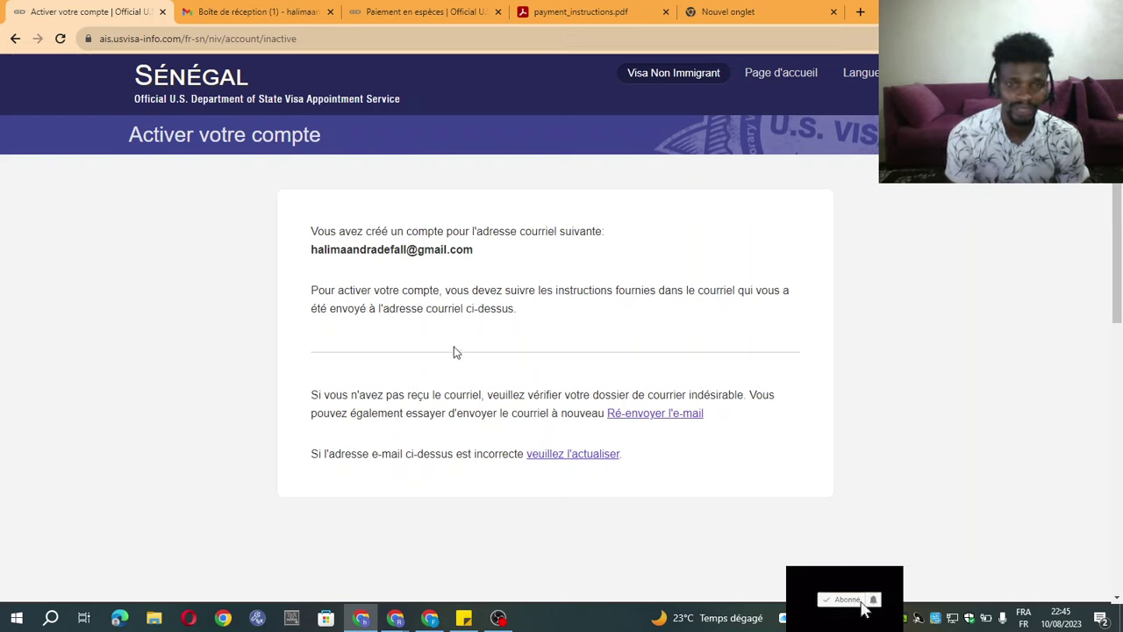
{"action": "left_click", "coordinate": [411, 7]}
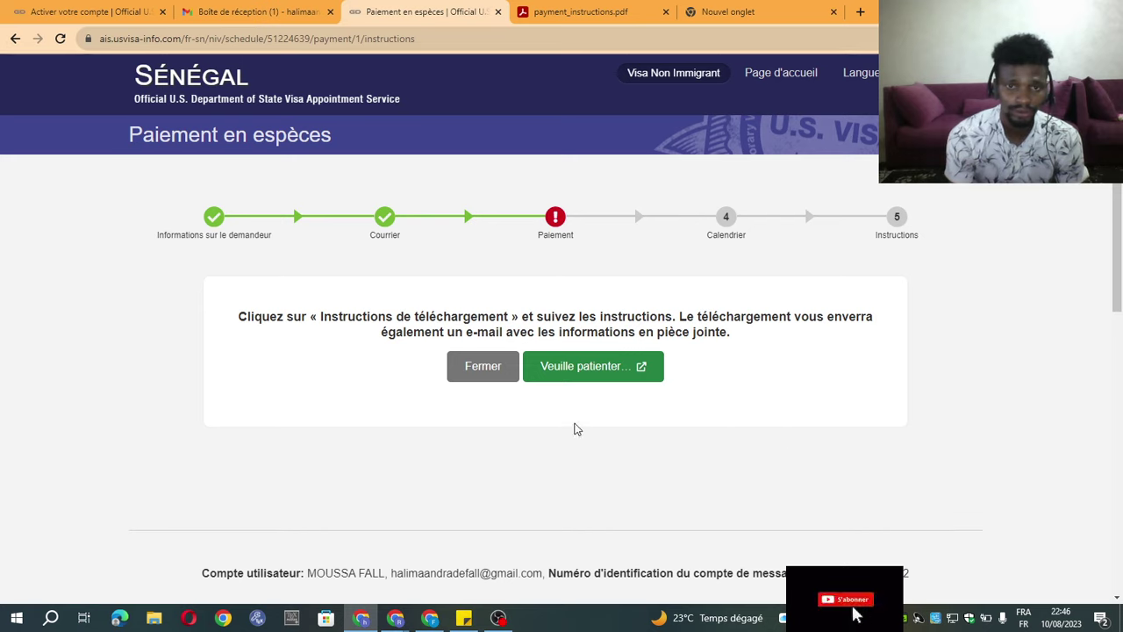
{"action": "left_click", "coordinate": [66, 9]}
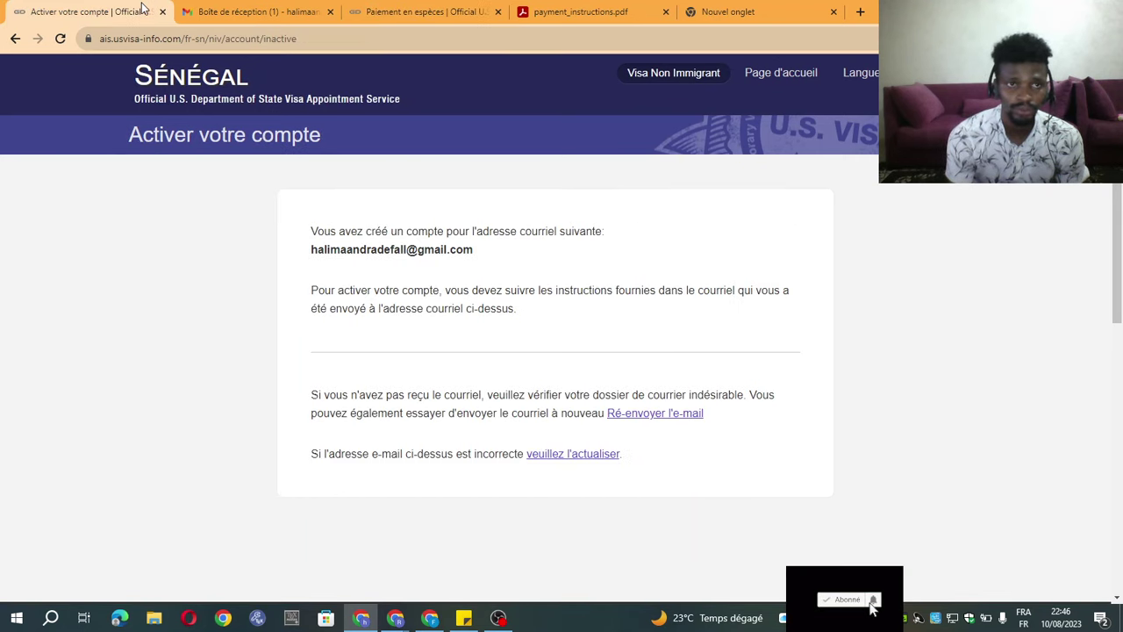
{"action": "left_click", "coordinate": [250, 11]}
{"action": "left_click", "coordinate": [387, 9]}
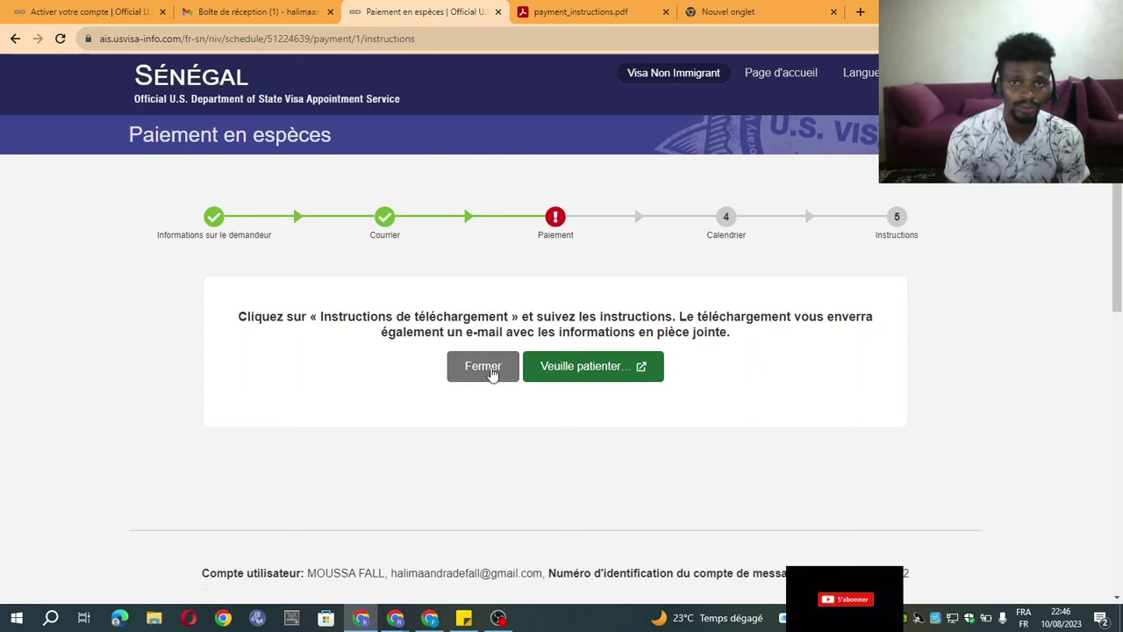
Close the payment step, expand Payer les frais de visa, and glance at the other tabs.
{"action": "left_click", "coordinate": [491, 372]}
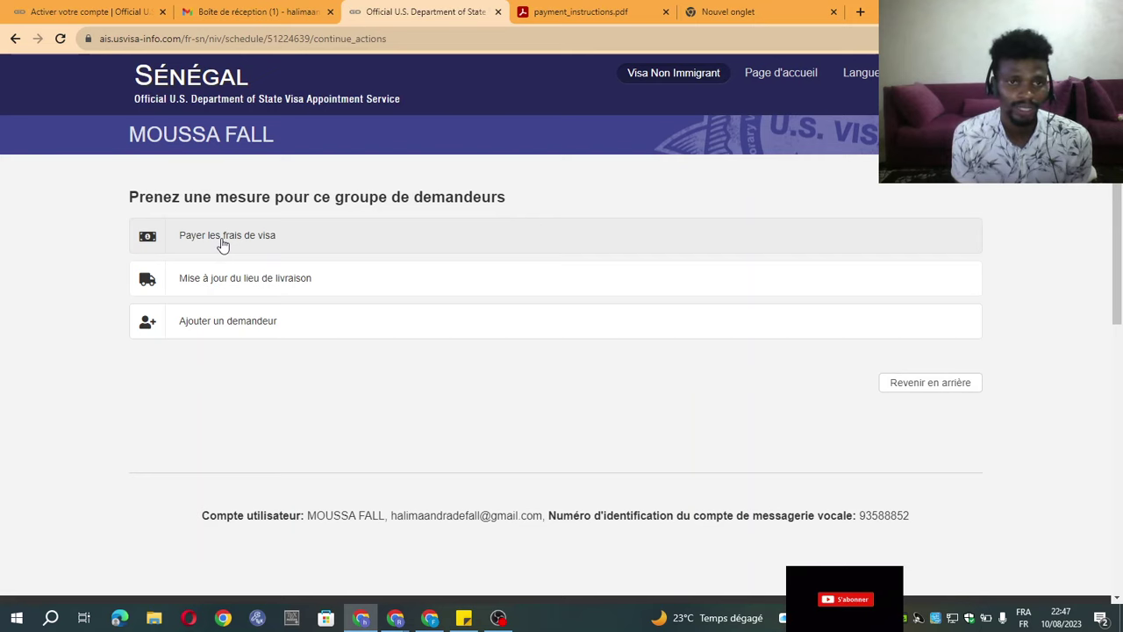
{"action": "left_click", "coordinate": [249, 245]}
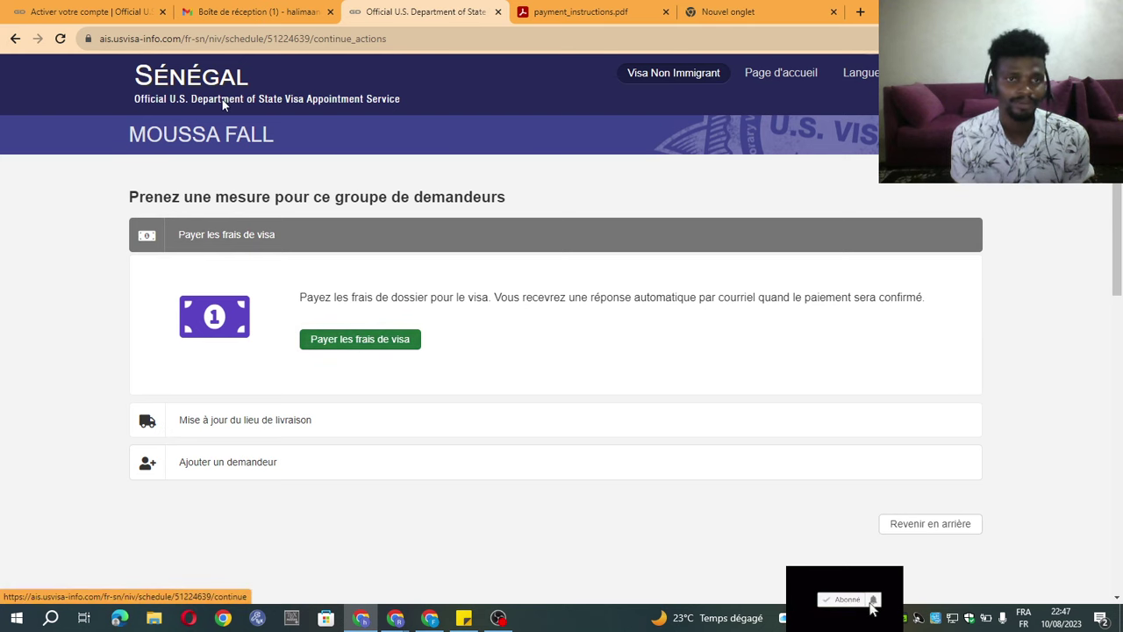
{"action": "left_click", "coordinate": [96, 12]}
{"action": "left_click", "coordinate": [312, 9]}
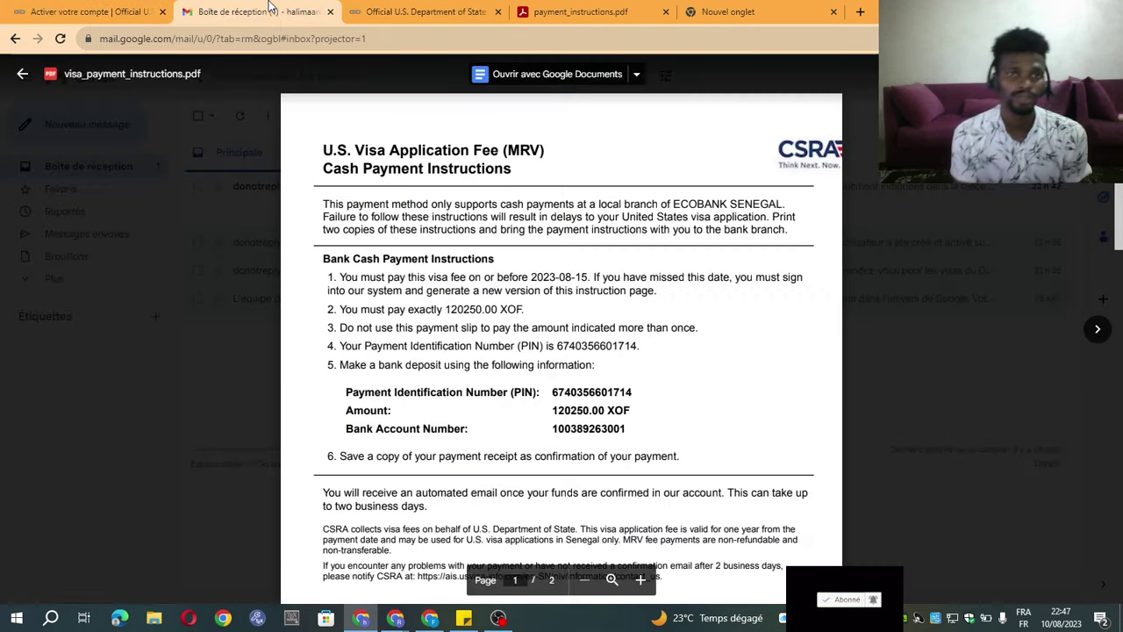
Return to the applicant group page and sign out with Déconnexion.
{"action": "left_click", "coordinate": [96, 11]}
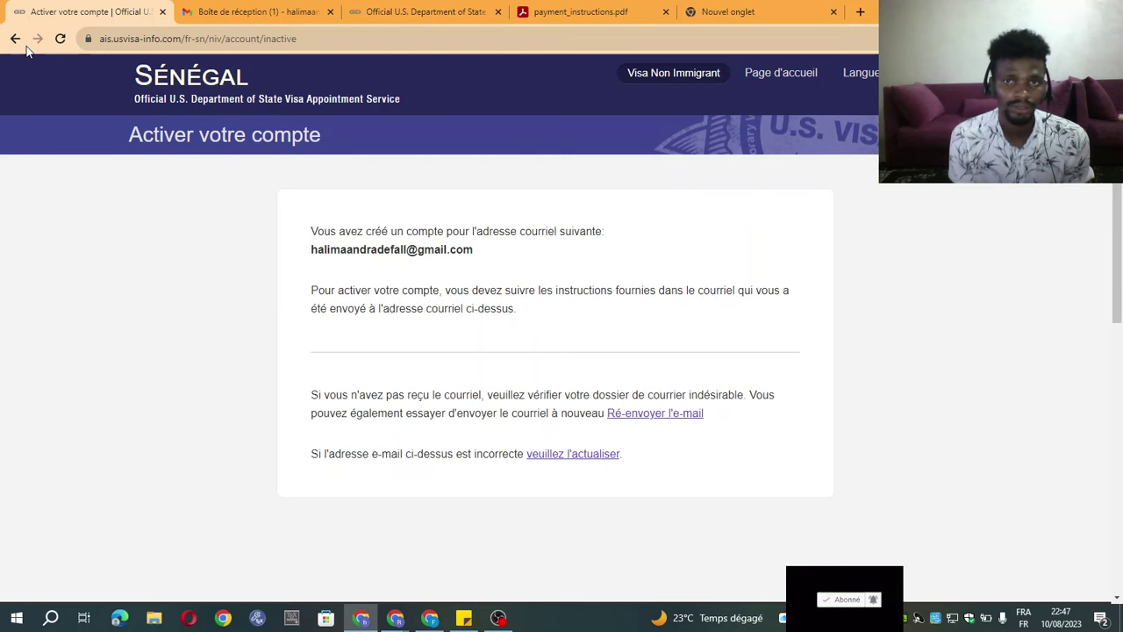
{"action": "left_click", "coordinate": [382, 11]}
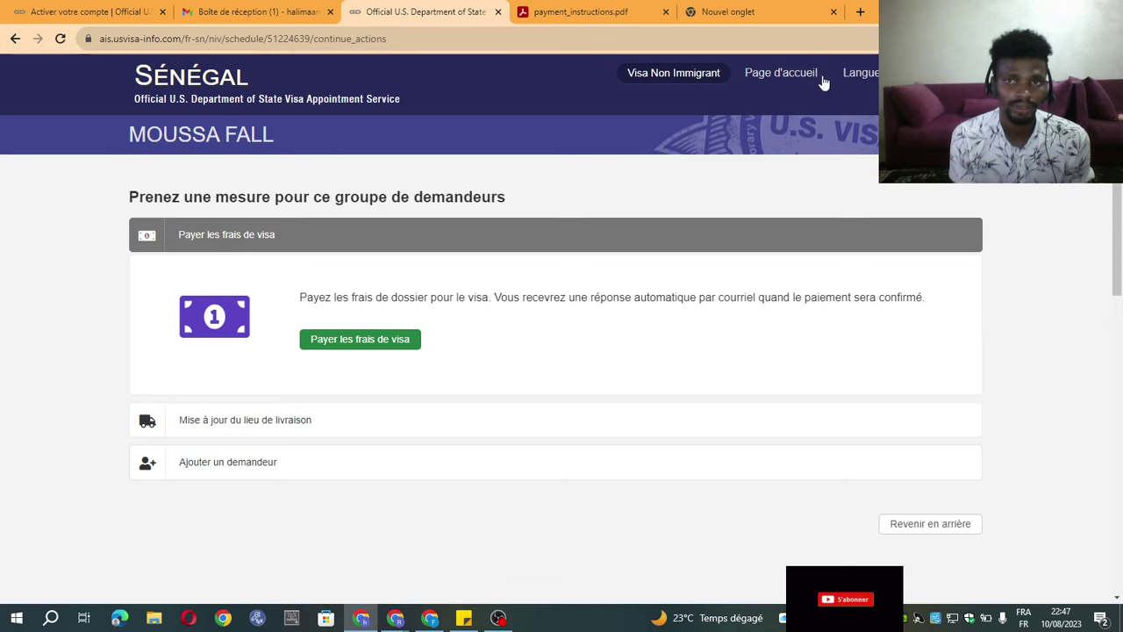
{"action": "mouse_move", "coordinate": [922, 72]}
{"action": "left_click", "coordinate": [856, 172]}
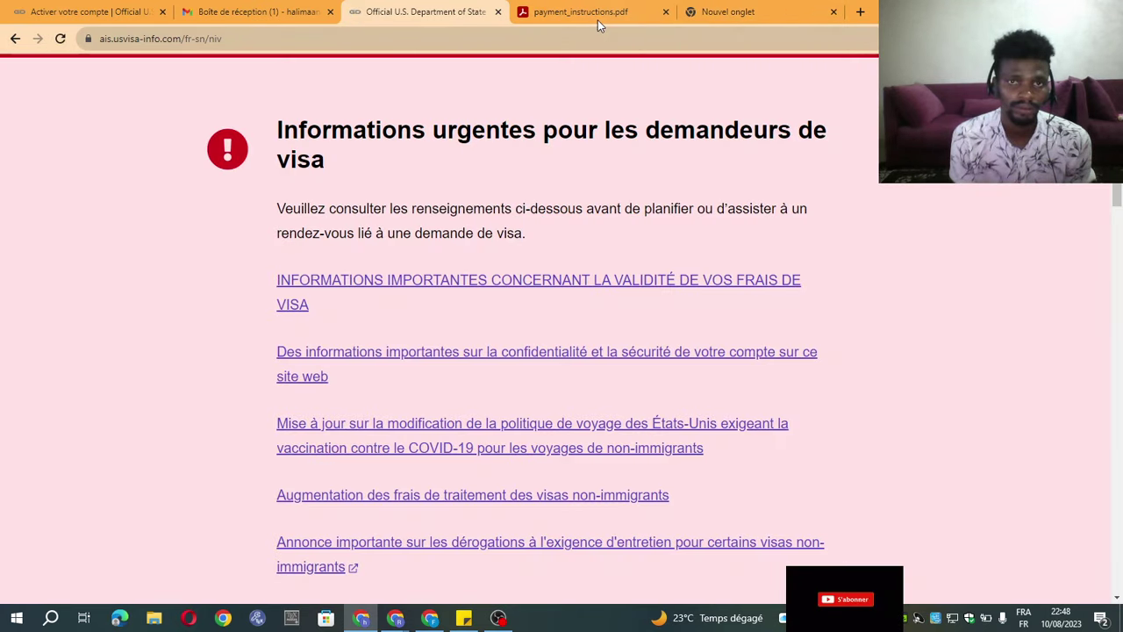
Choose Continuer to resume an existing visa application.
{"action": "scroll", "coordinate": [568, 149], "scroll_direction": "down", "scroll_amount": 10}
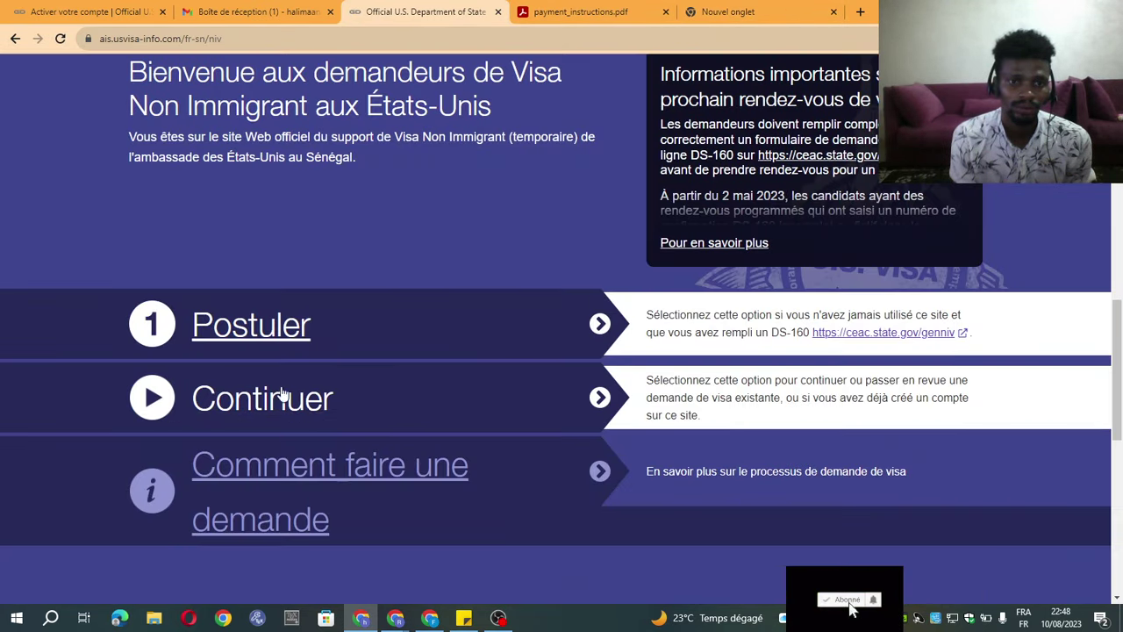
{"action": "scroll", "coordinate": [424, 301], "scroll_direction": "up", "scroll_amount": 6}
{"action": "scroll", "coordinate": [444, 286], "scroll_direction": "down", "scroll_amount": 7}
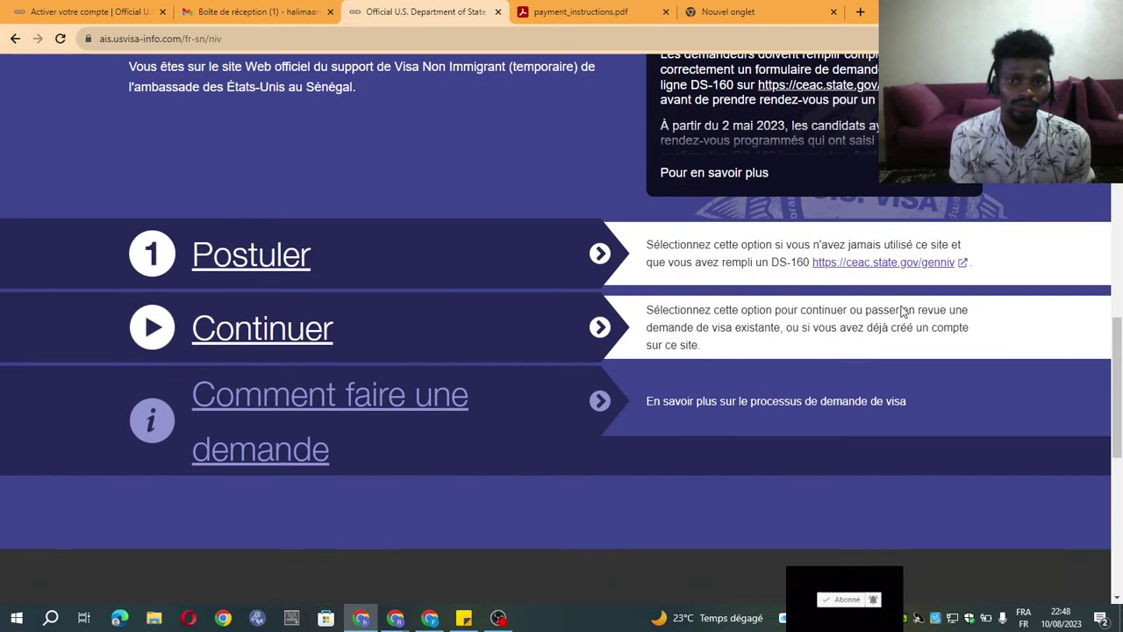
{"action": "scroll", "coordinate": [688, 375], "scroll_direction": "up", "scroll_amount": 5}
{"action": "scroll", "coordinate": [689, 375], "scroll_direction": "down", "scroll_amount": 5}
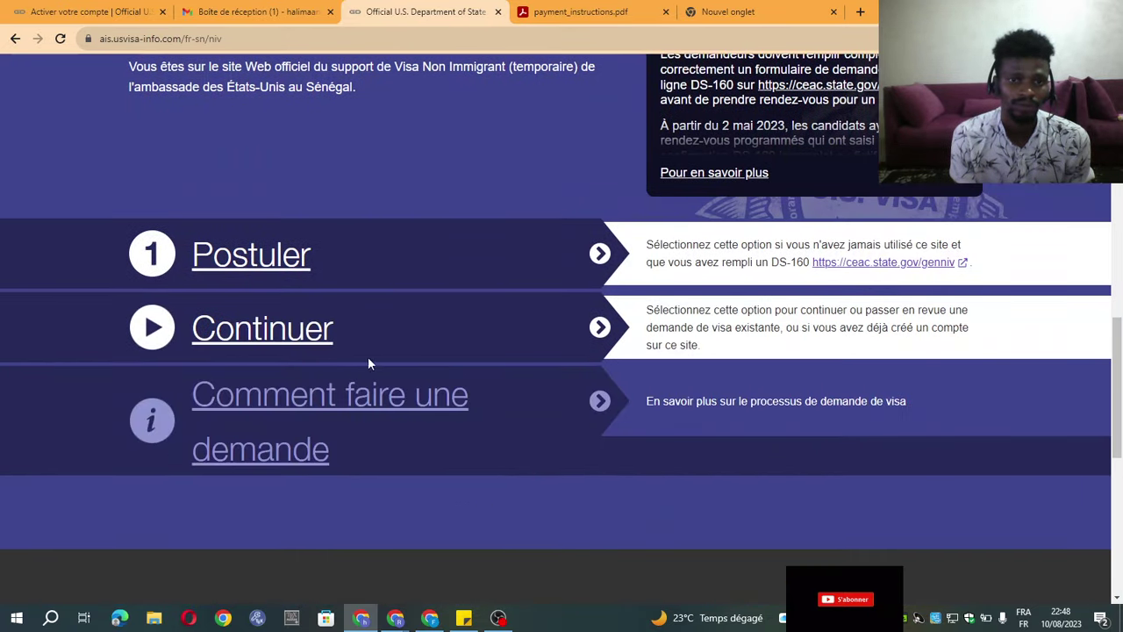
{"action": "left_click", "coordinate": [259, 330]}
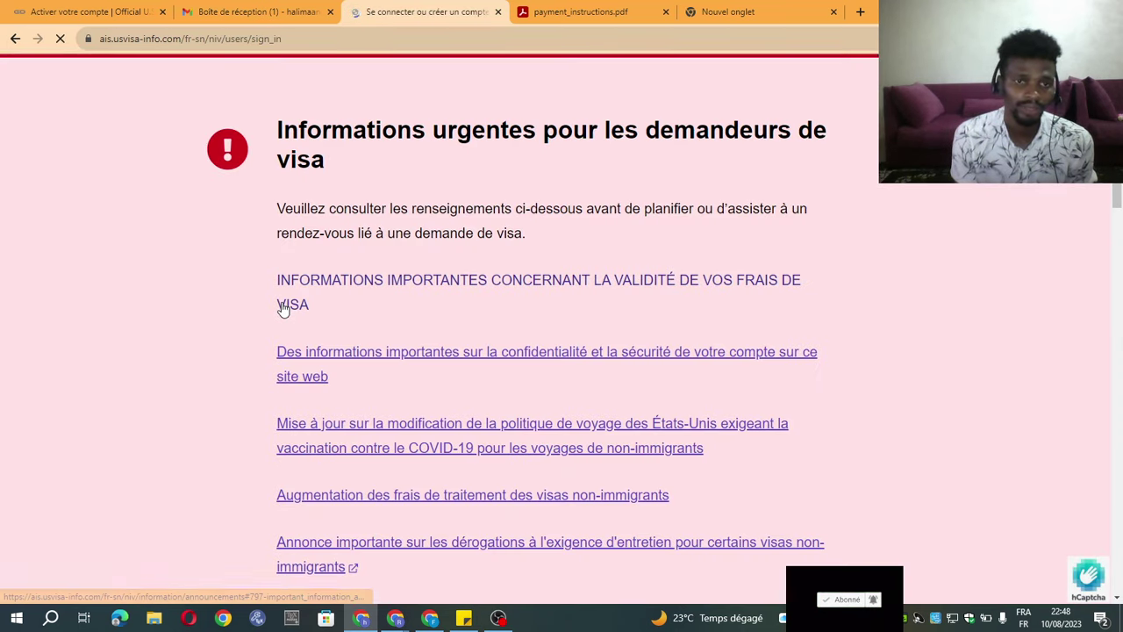
Read the visa fee validity notice, then return and scroll to the Se connecter form.
{"action": "left_click", "coordinate": [282, 305]}
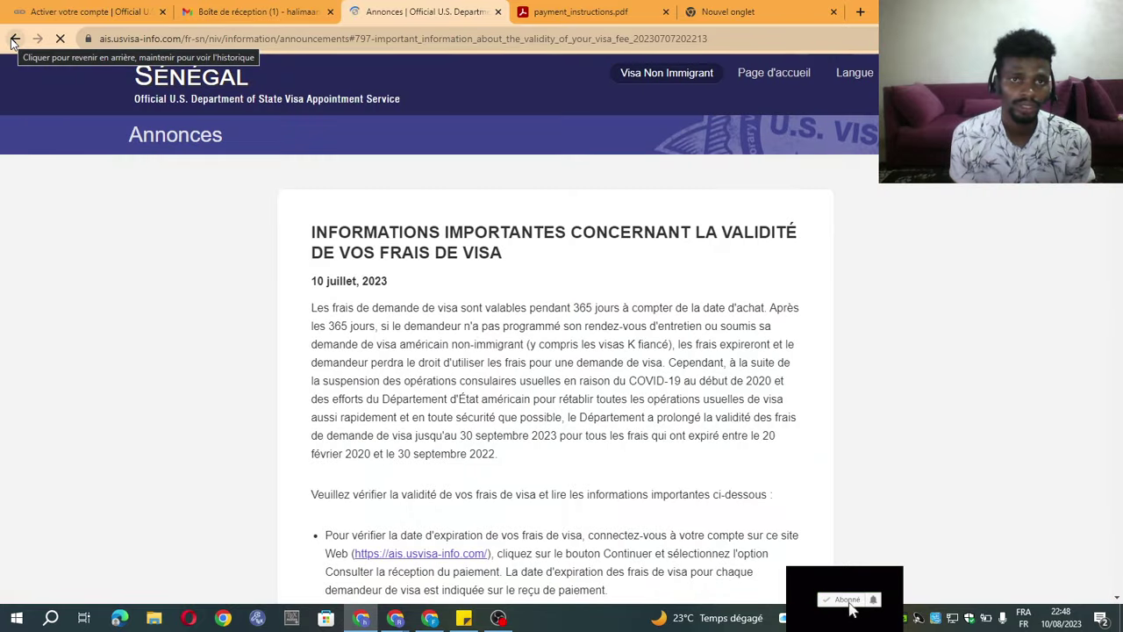
{"action": "left_click", "coordinate": [14, 41]}
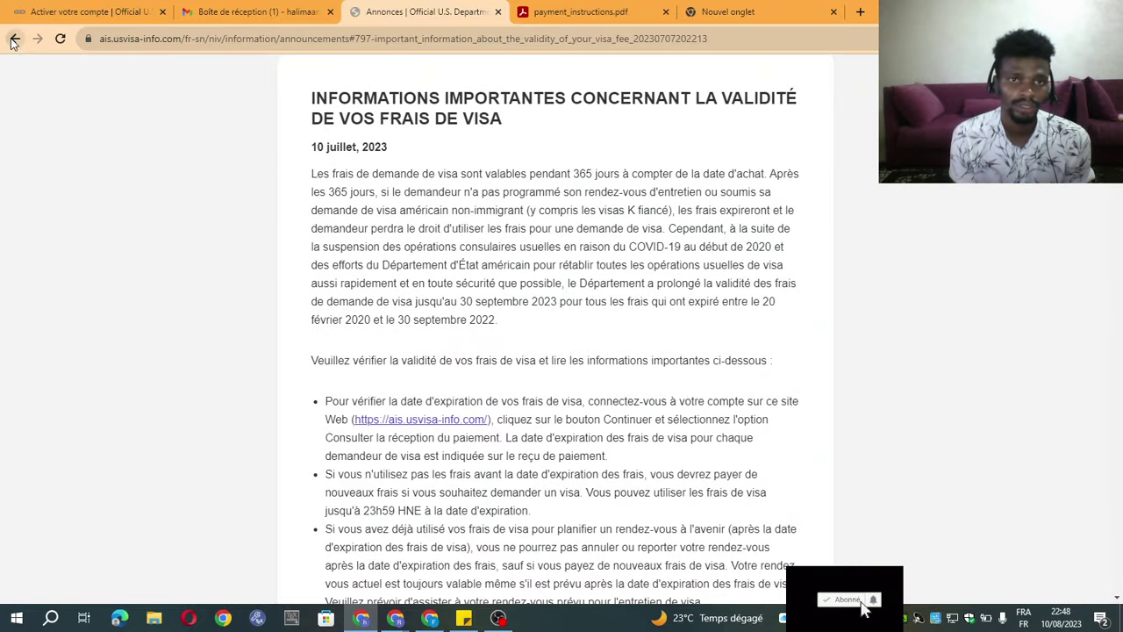
{"action": "scroll", "coordinate": [307, 371], "scroll_direction": "down", "scroll_amount": 7}
{"action": "scroll", "coordinate": [341, 360], "scroll_direction": "down", "scroll_amount": 4}
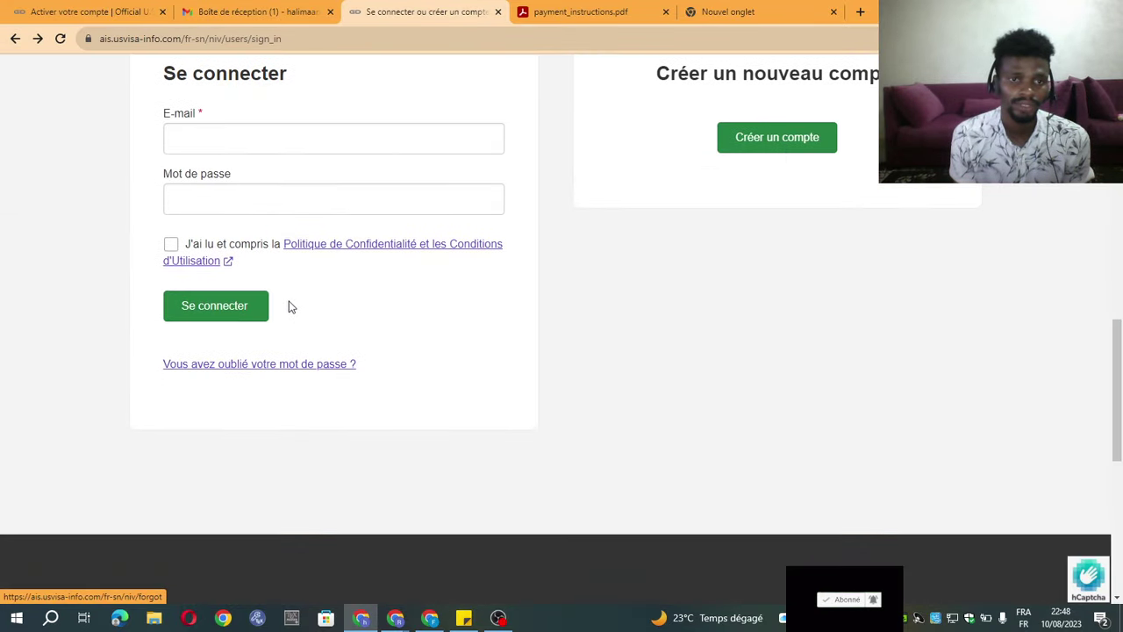
{"action": "scroll", "coordinate": [591, 243], "scroll_direction": "up", "scroll_amount": 5}
{"action": "scroll", "coordinate": [531, 255], "scroll_direction": "down", "scroll_amount": 2}
{"action": "scroll", "coordinate": [531, 256], "scroll_direction": "down", "scroll_amount": 1}
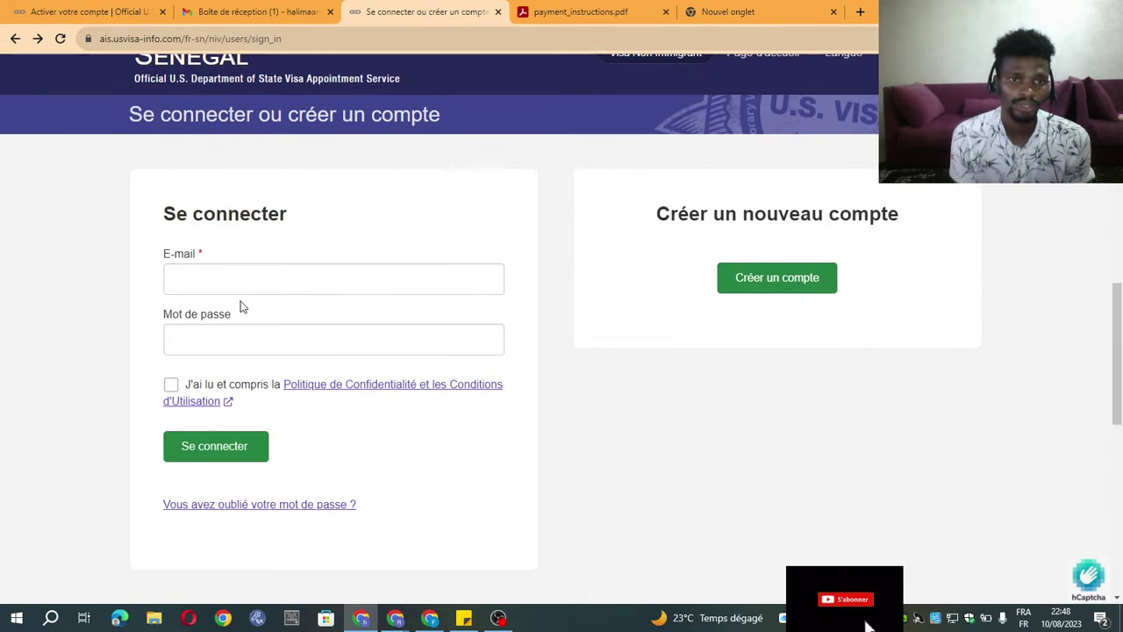
Copy the account e-mail address from the other tab and paste it into the E-mail field.
{"action": "left_click", "coordinate": [240, 276]}
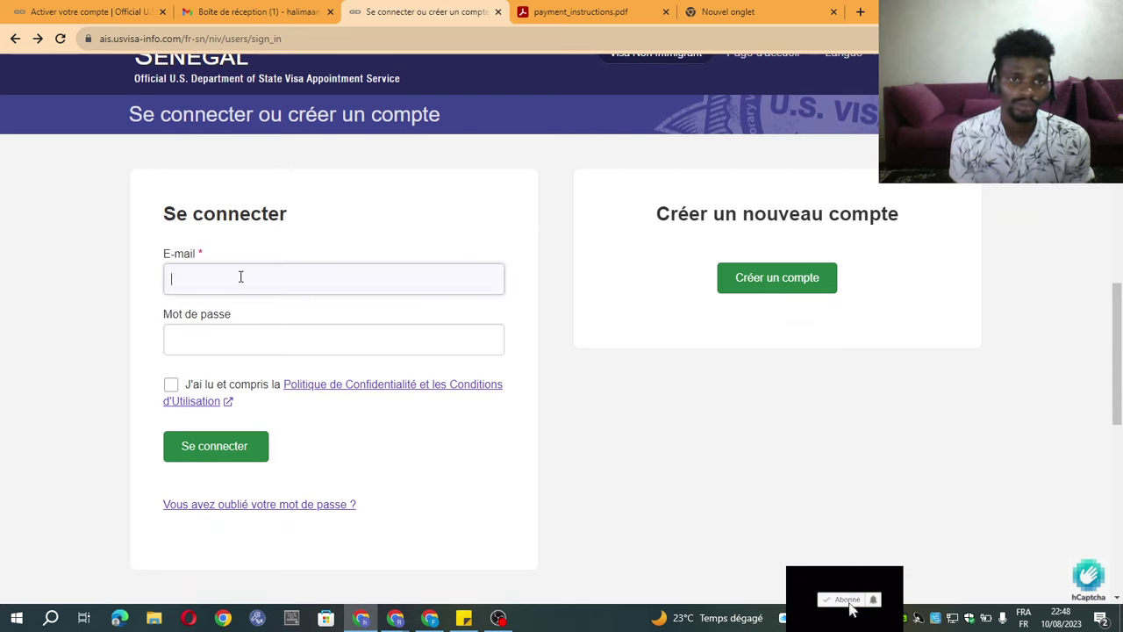
{"action": "left_click", "coordinate": [729, 11]}
{"action": "right_click", "coordinate": [168, 32]}
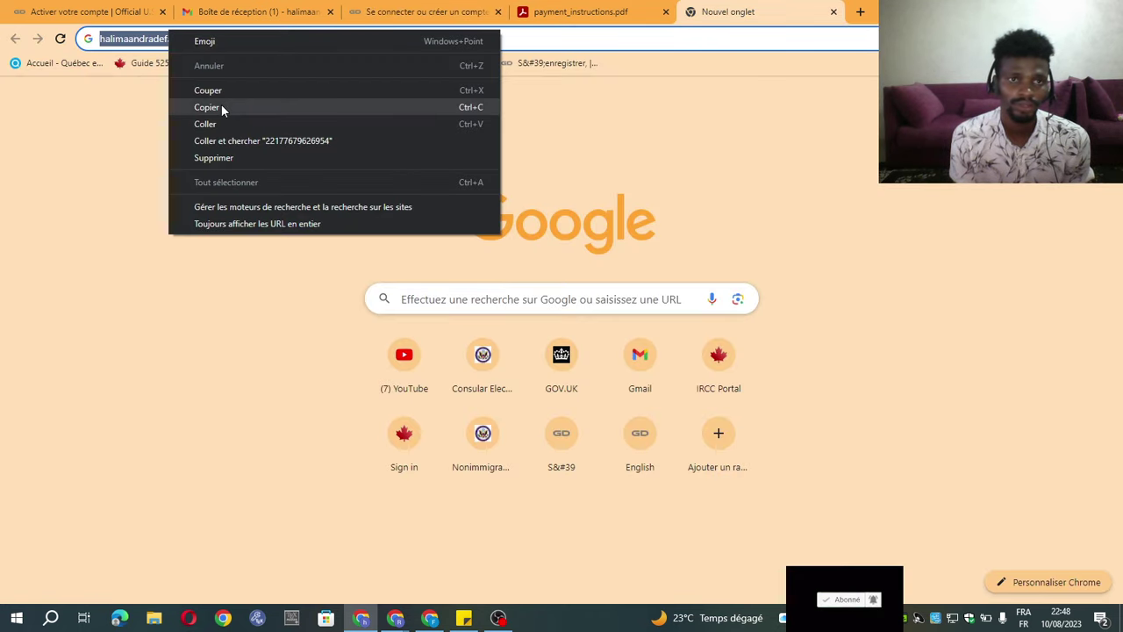
{"action": "left_click", "coordinate": [219, 110]}
{"action": "left_click", "coordinate": [264, 12]}
{"action": "left_click", "coordinate": [439, 11]}
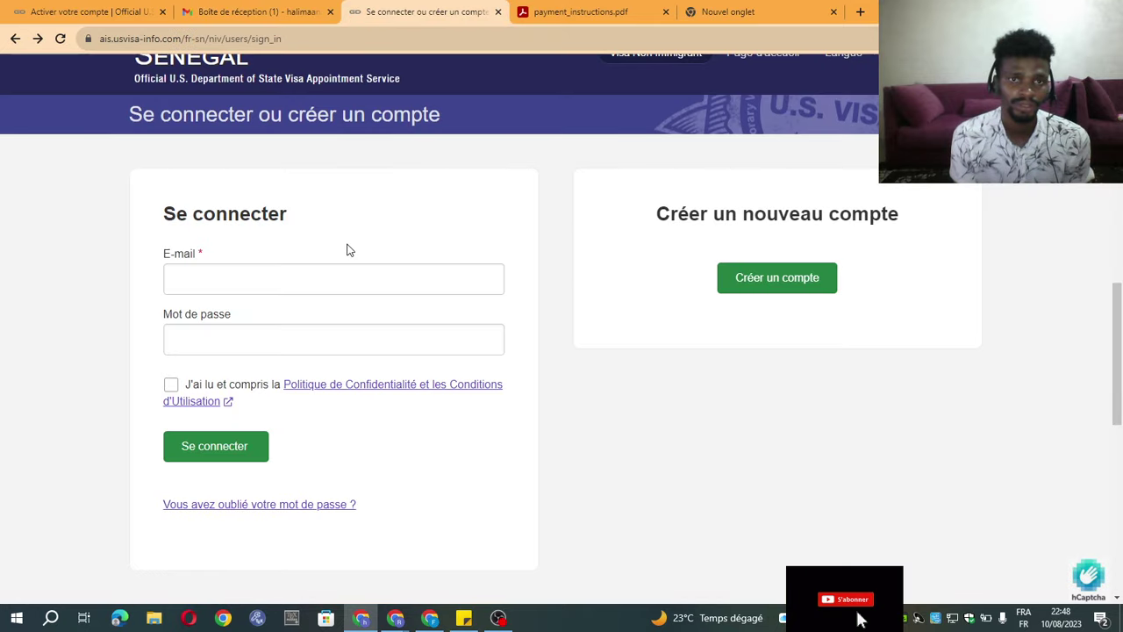
{"action": "right_click", "coordinate": [273, 287]}
{"action": "left_click", "coordinate": [308, 391]}
Enter the account password, accept the privacy policy and terms, and sign in.
{"action": "left_click", "coordinate": [278, 340]}
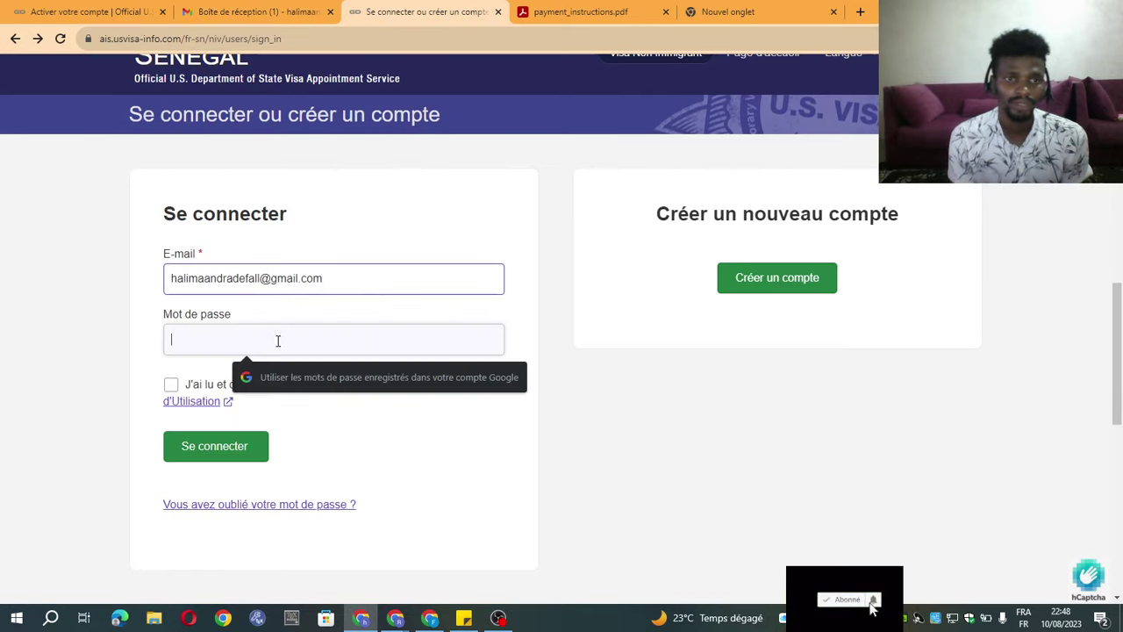
{"action": "type", "text": "***"}
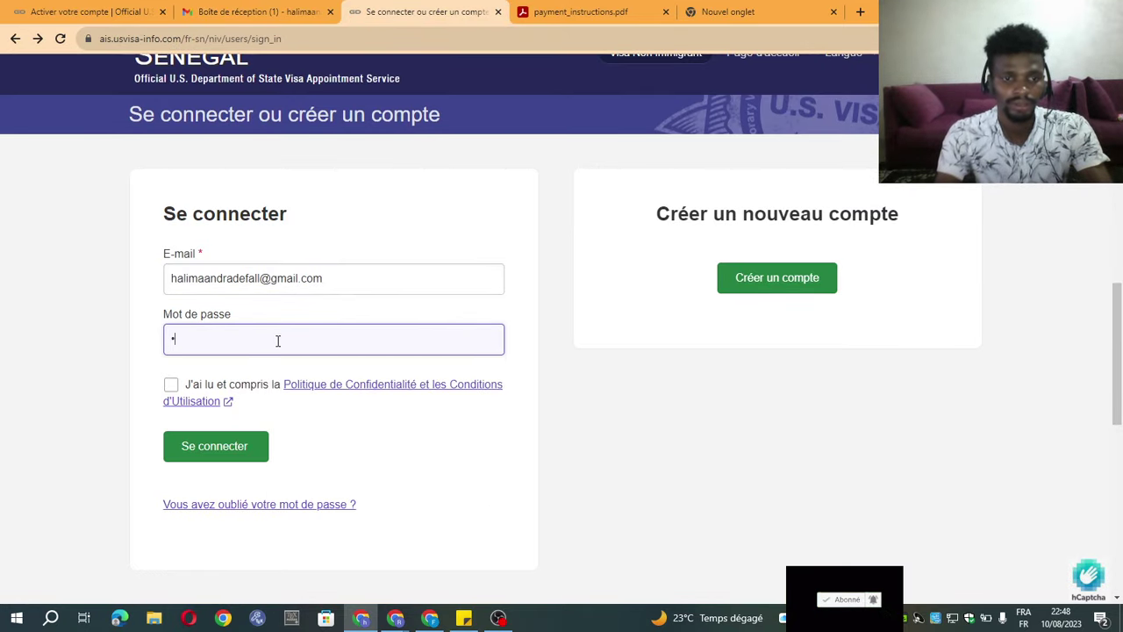
{"action": "type", "text": "**"}
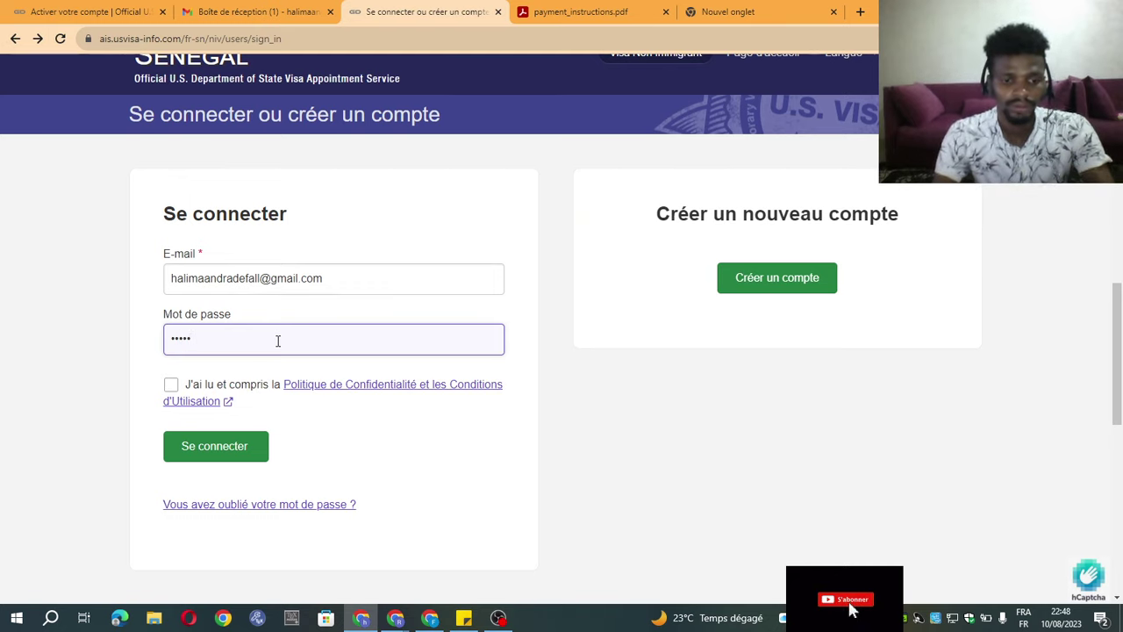
{"action": "type", "text": "****"}
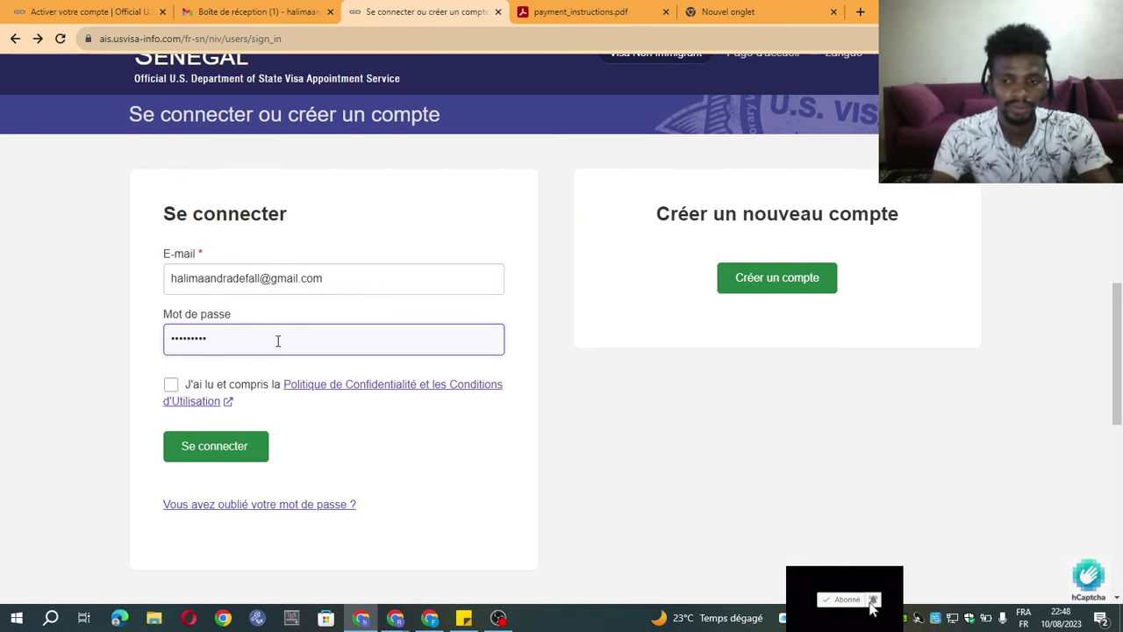
{"action": "type", "text": "**"}
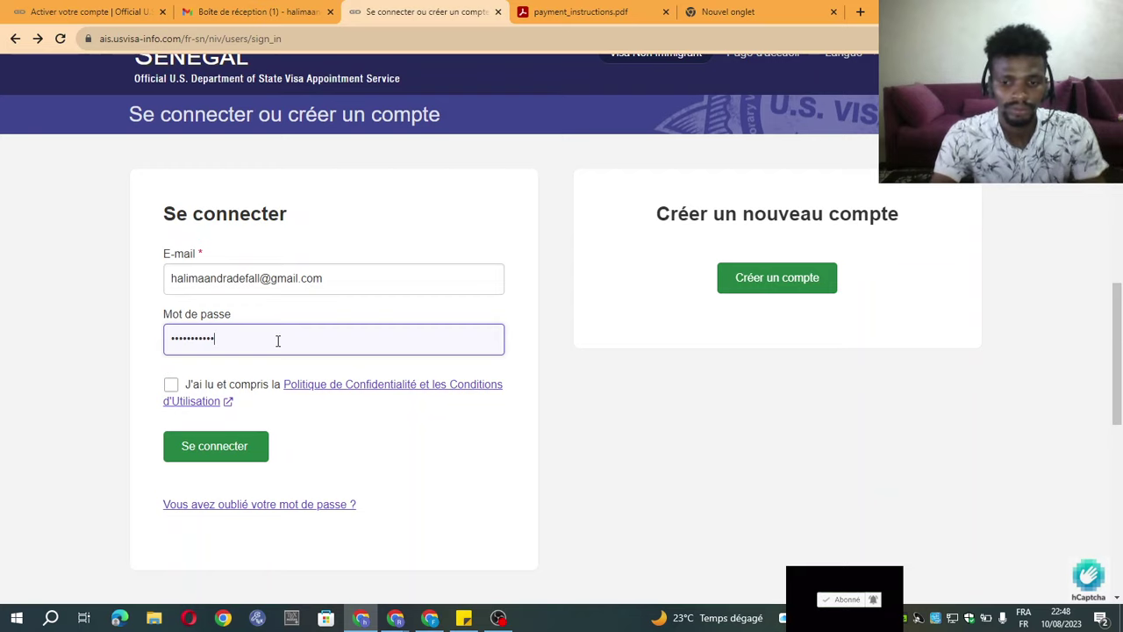
{"action": "type", "text": "**"}
{"action": "left_click", "coordinate": [184, 388]}
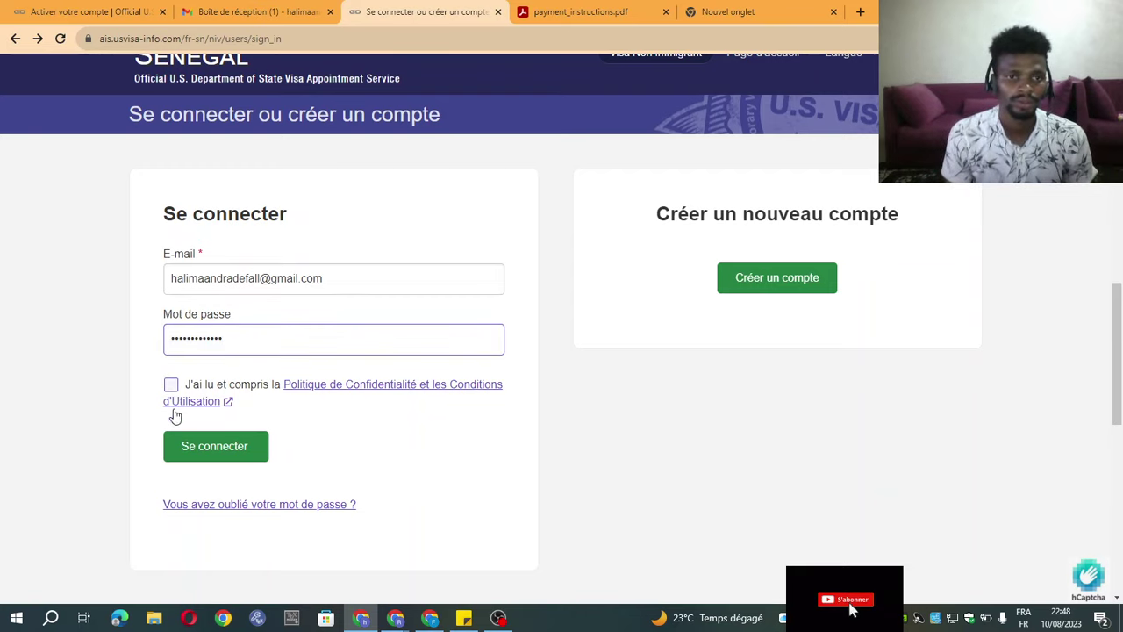
{"action": "left_click", "coordinate": [206, 446]}
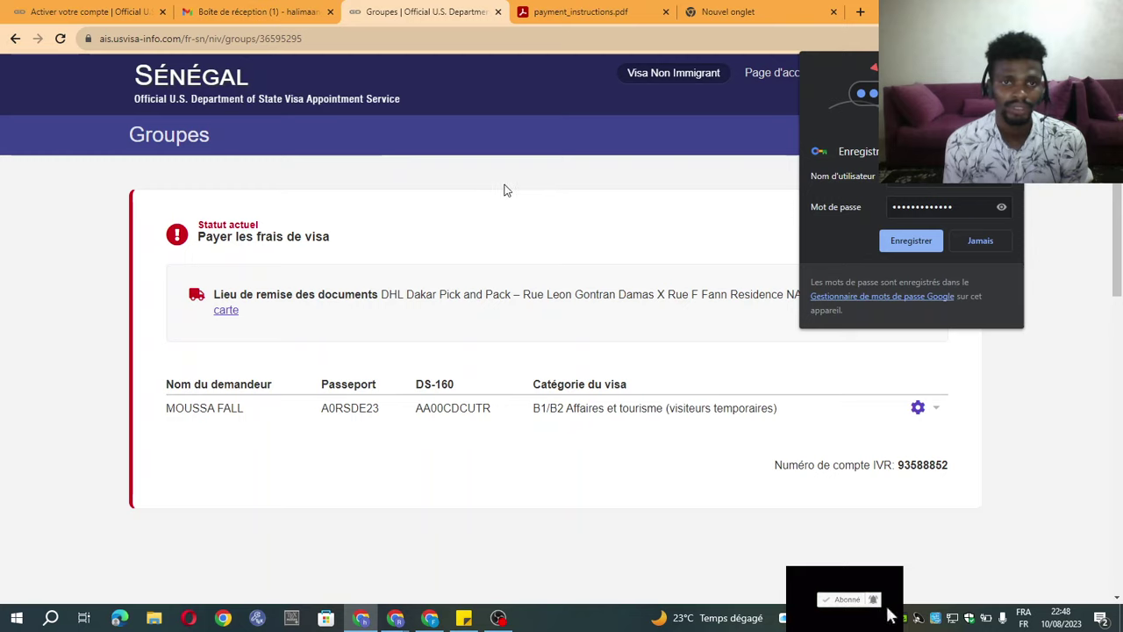
Dismiss Chrome's save-password prompt, continue to the group's actions, then bring Gmail forward.
{"action": "left_click", "coordinate": [1010, 65]}
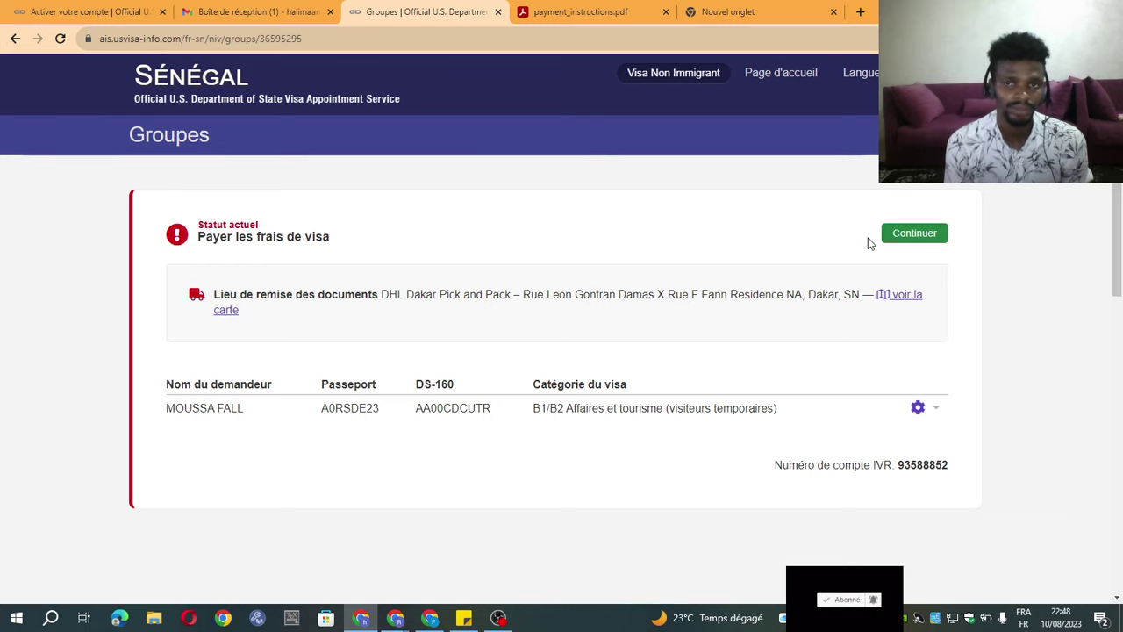
{"action": "left_click", "coordinate": [908, 245]}
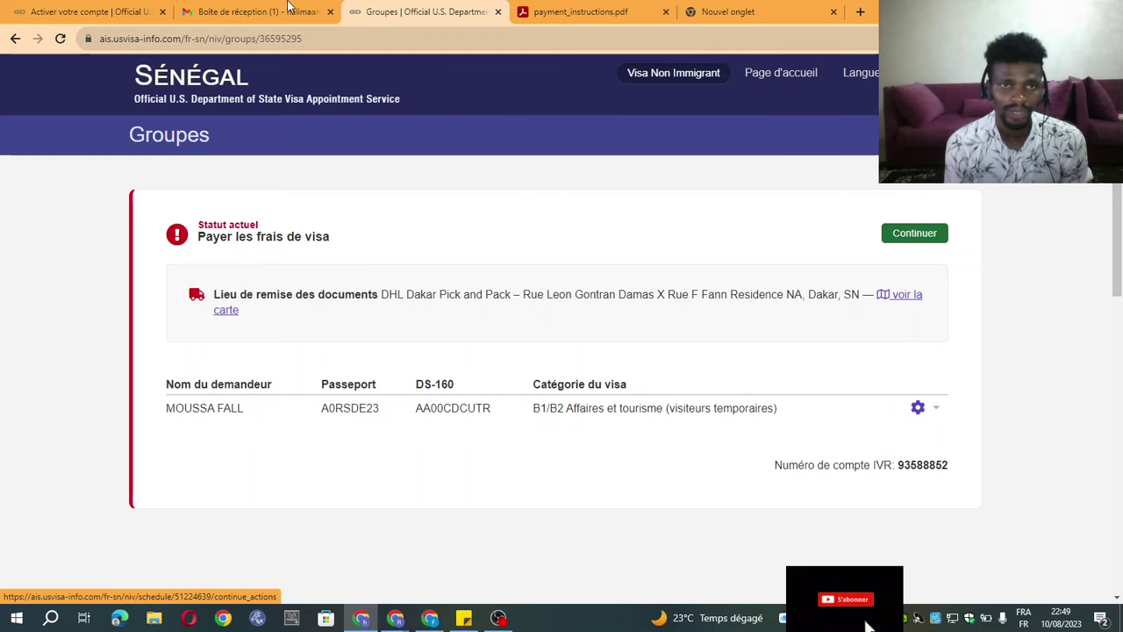
{"action": "left_click", "coordinate": [105, 11]}
{"action": "left_click", "coordinate": [442, 20]}
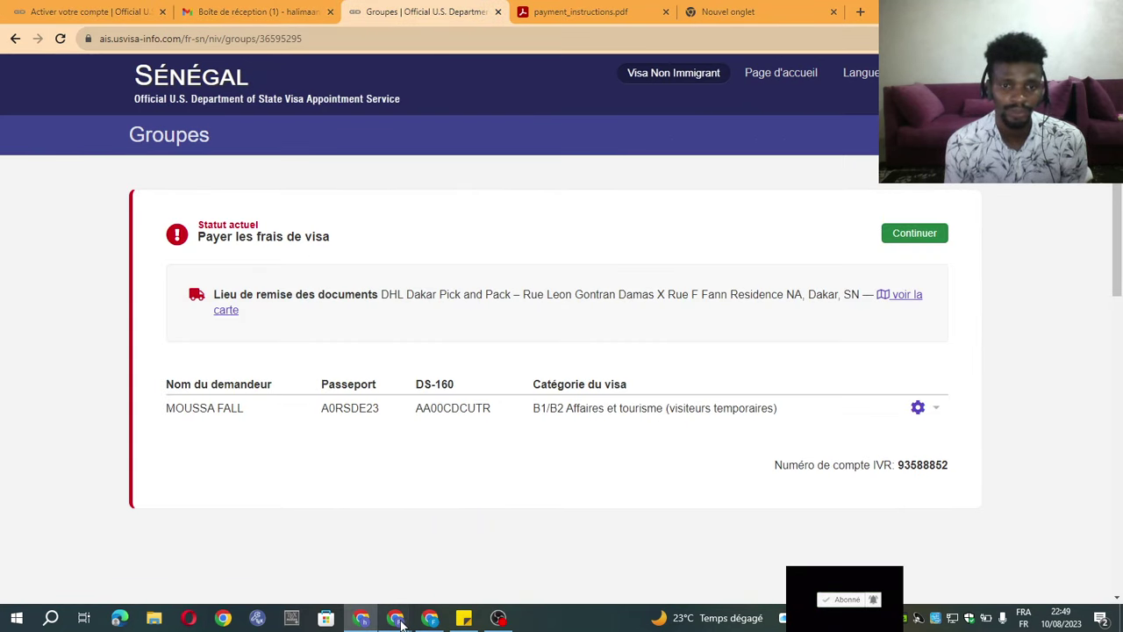
{"action": "mouse_move", "coordinate": [399, 623]}
{"action": "left_click", "coordinate": [321, 544]}
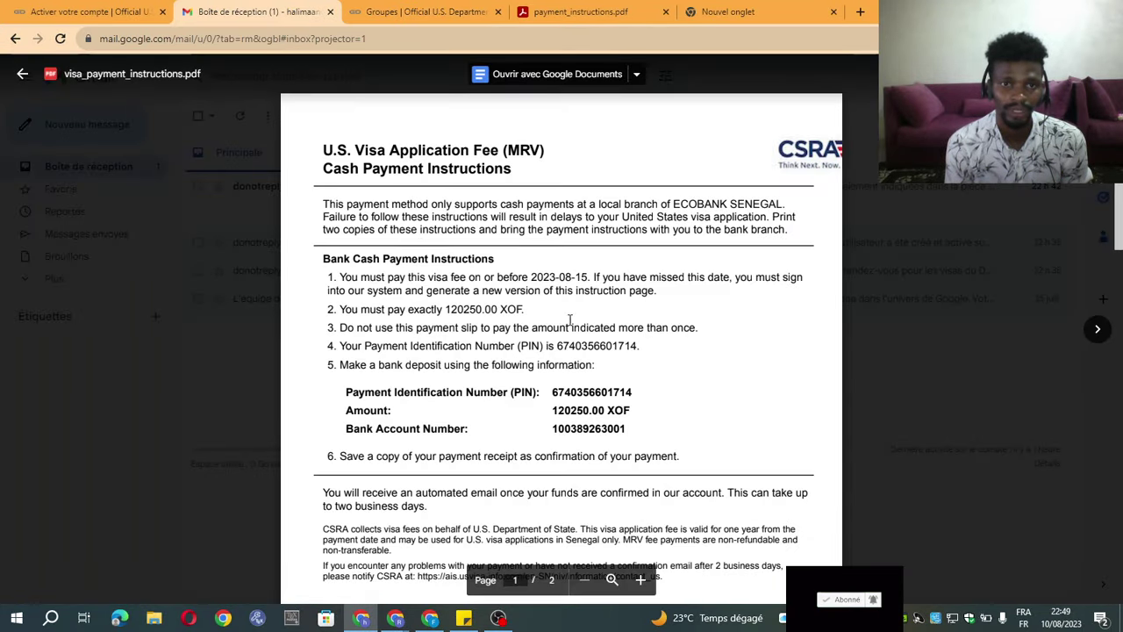
{"action": "scroll", "coordinate": [544, 351], "scroll_direction": "down", "scroll_amount": 8}
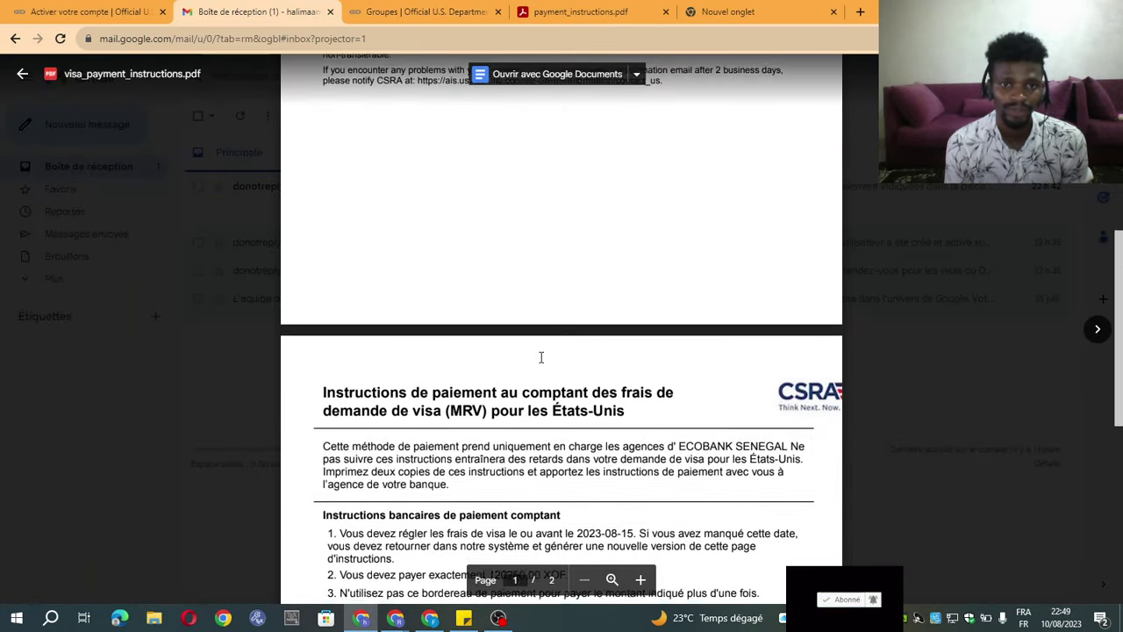
{"action": "scroll", "coordinate": [544, 351], "scroll_direction": "up", "scroll_amount": 5}
{"action": "left_click", "coordinate": [424, 7]}
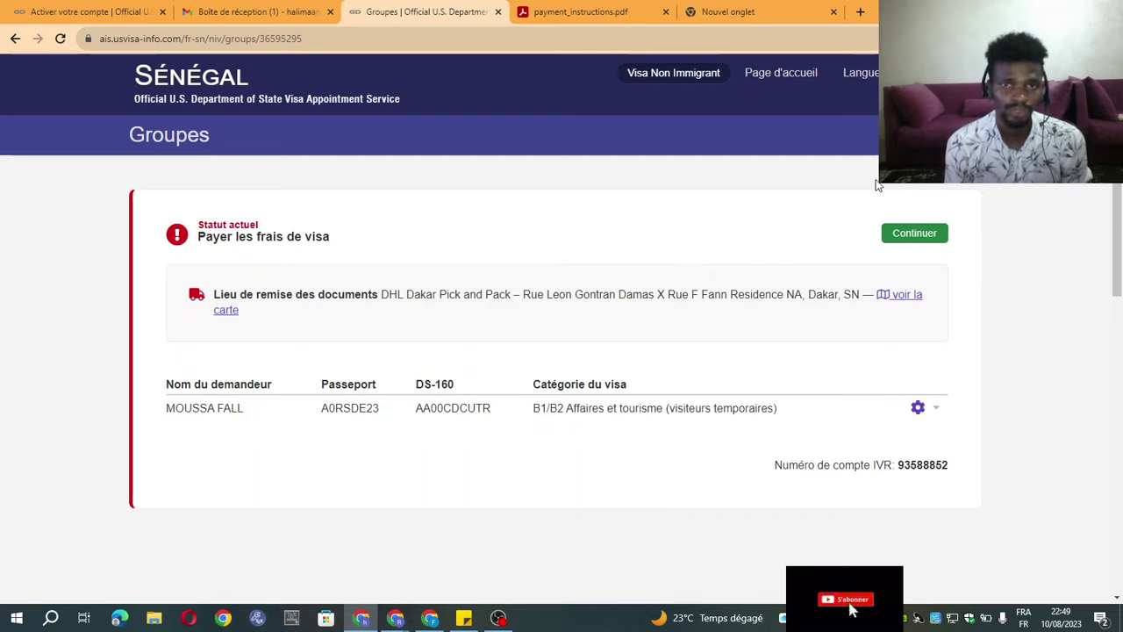
Restart the Payer les frais de visa step for the group's XOF 120,250.00 cash payment.
{"action": "left_click", "coordinate": [909, 237]}
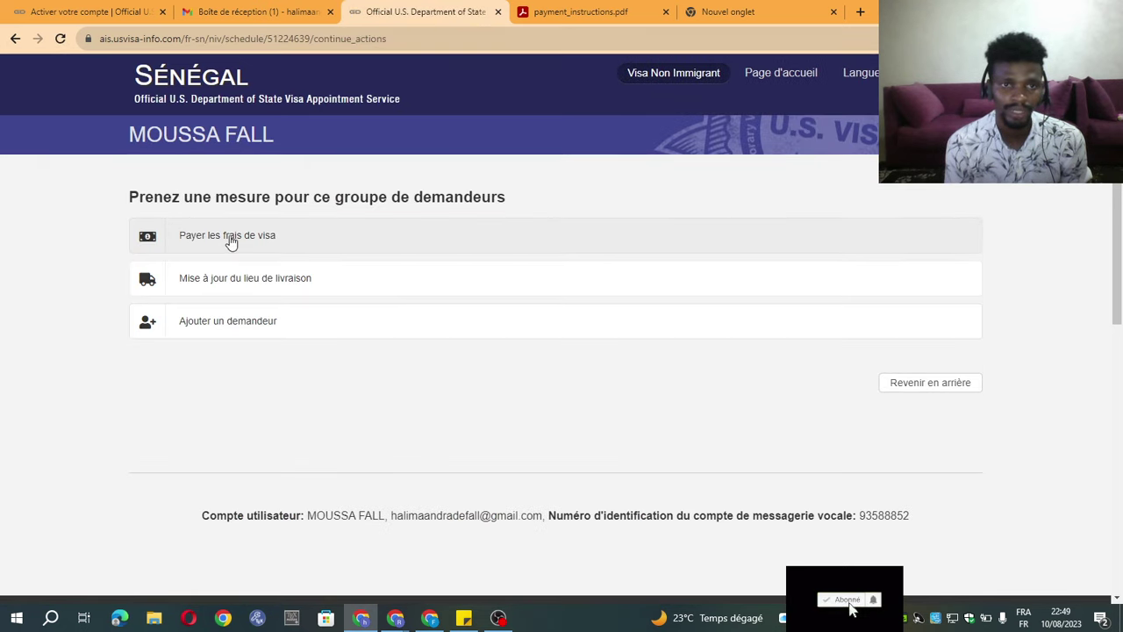
{"action": "left_click", "coordinate": [316, 244]}
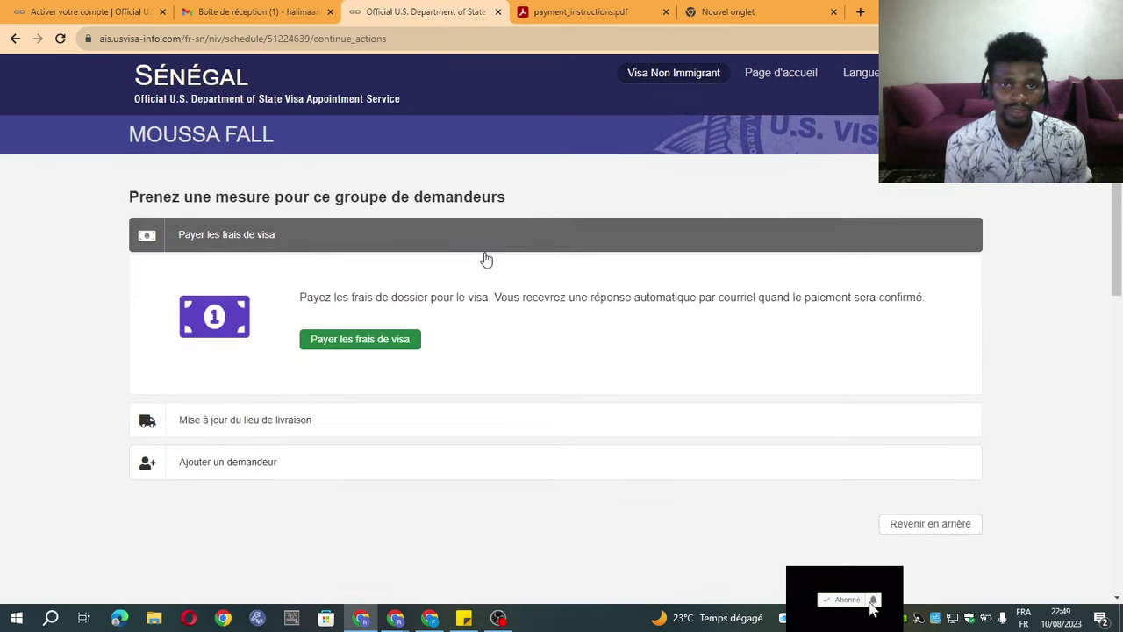
{"action": "left_click", "coordinate": [348, 347]}
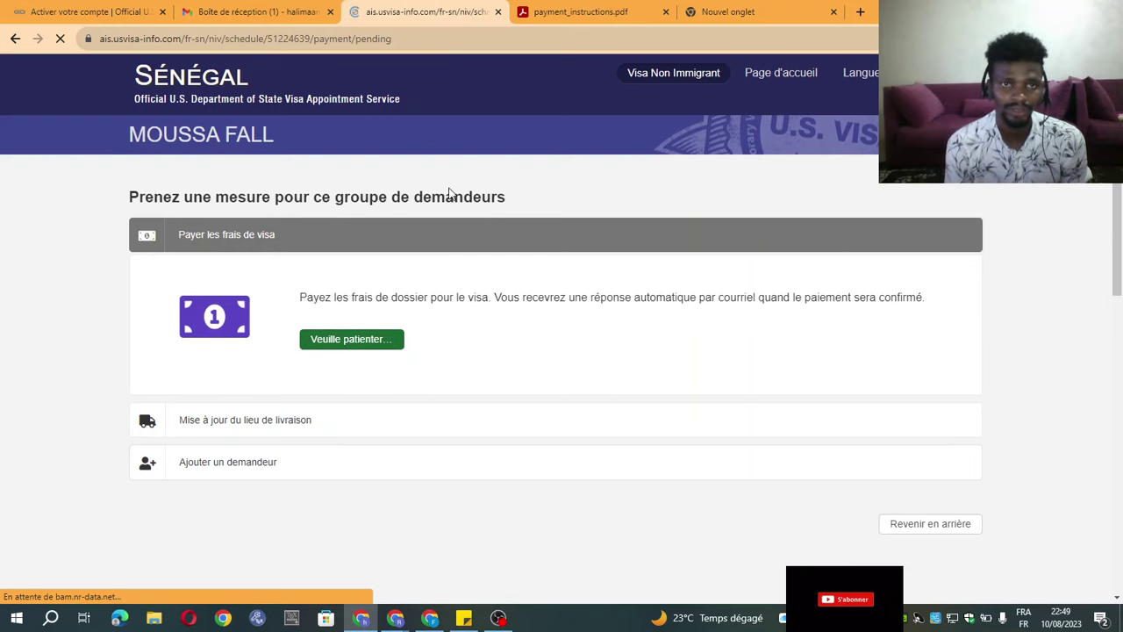